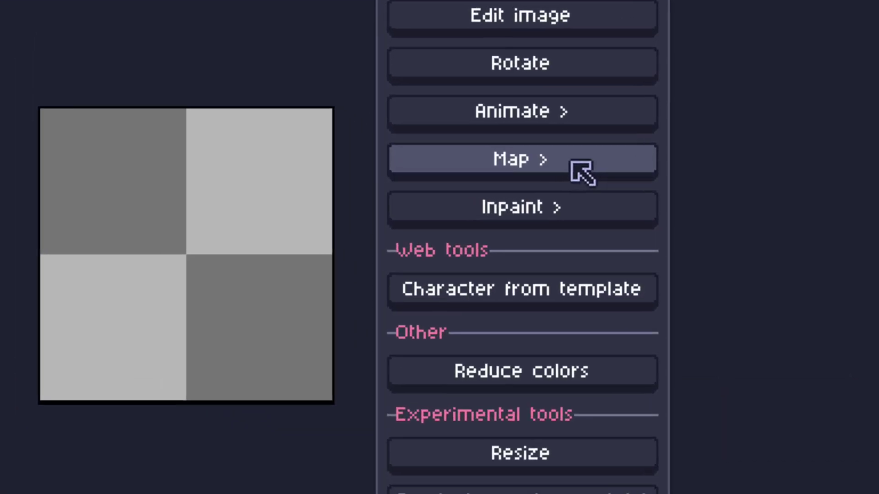
Step: Open the high top-down tileset creation tool from the map tools and review its three terrain description fields
{"action": "left_click", "coordinate": [602, 175]}
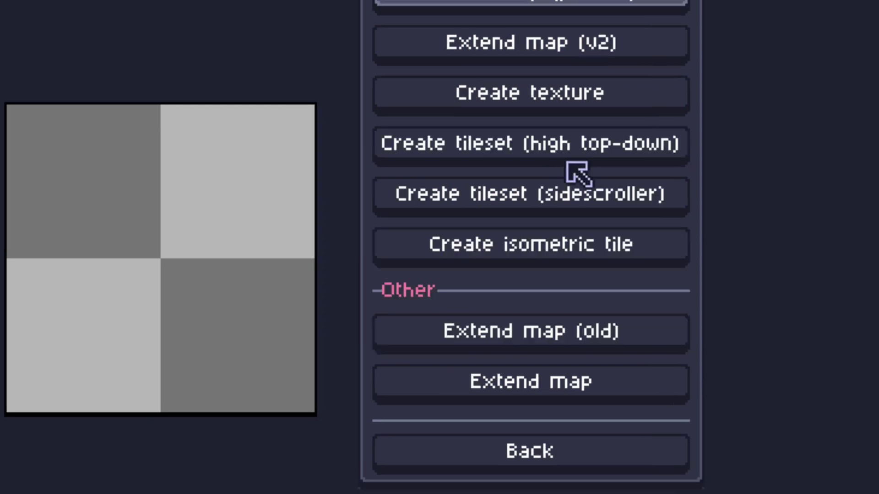
{"action": "left_click", "coordinate": [510, 160]}
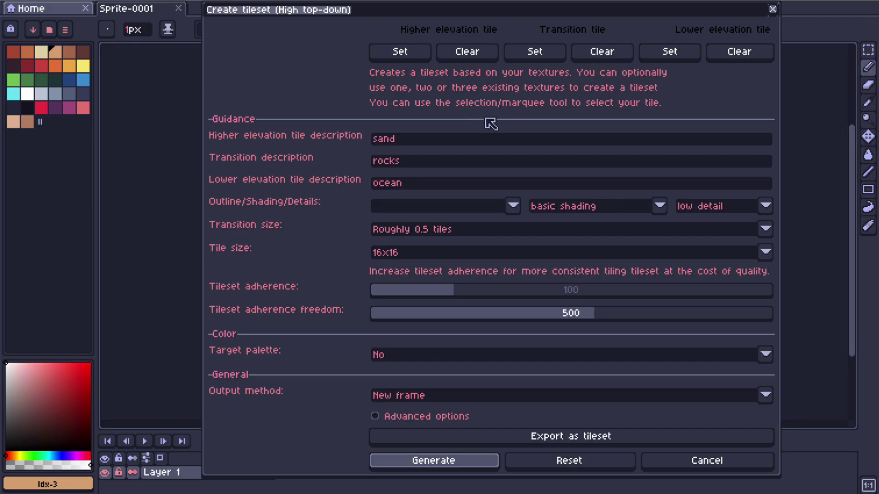
{"action": "left_click_drag", "start_coordinate": [447, 139], "coordinate": [361, 142]}
{"action": "left_click_drag", "start_coordinate": [424, 159], "coordinate": [359, 165]}
{"action": "left_click_drag", "start_coordinate": [425, 187], "coordinate": [345, 182]}
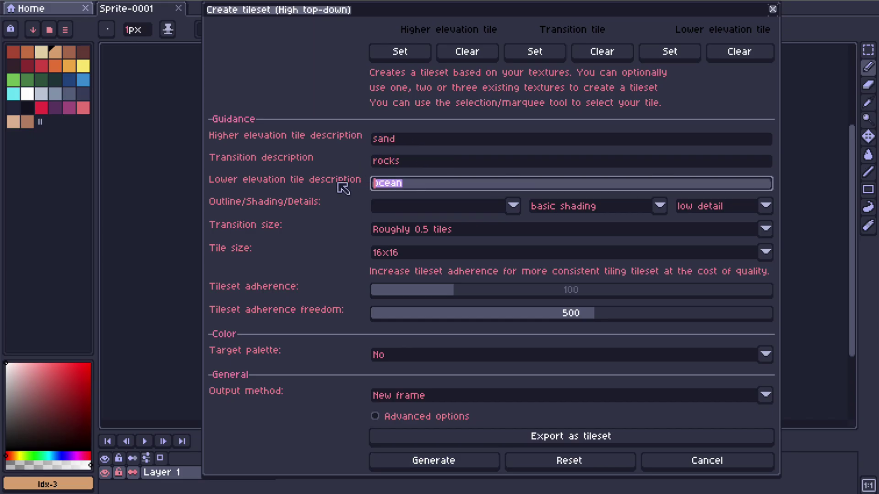
{"action": "left_click_drag", "start_coordinate": [436, 143], "coordinate": [261, 140]}
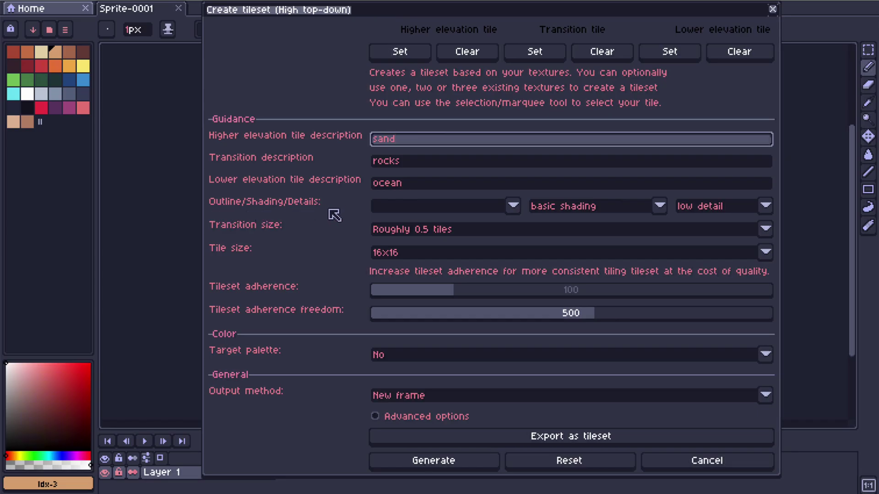
Step: Try the single color black outline and the lineless outline styles for the tileset
{"action": "left_click", "coordinate": [435, 207]}
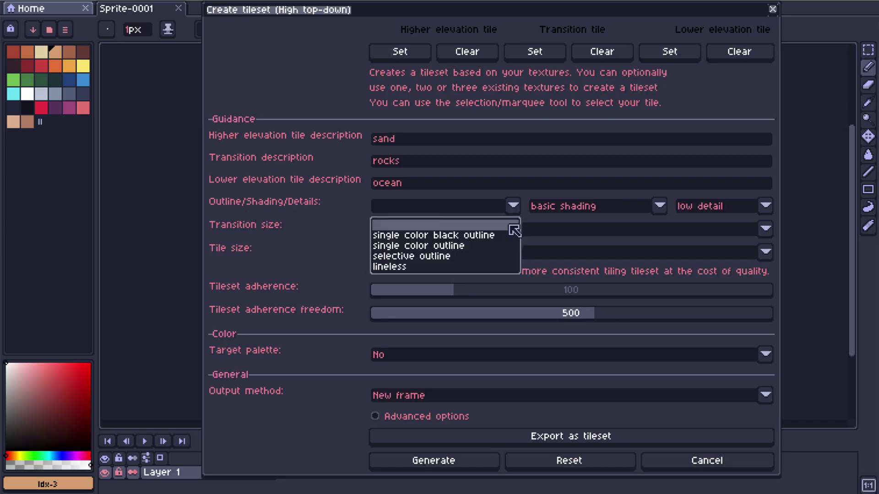
{"action": "left_click", "coordinate": [455, 236]}
{"action": "left_click", "coordinate": [581, 206]}
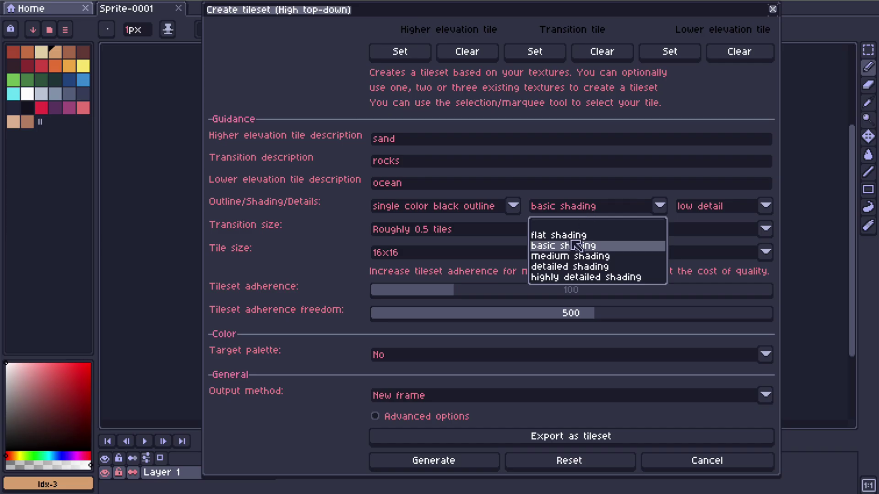
{"action": "left_click", "coordinate": [494, 207]}
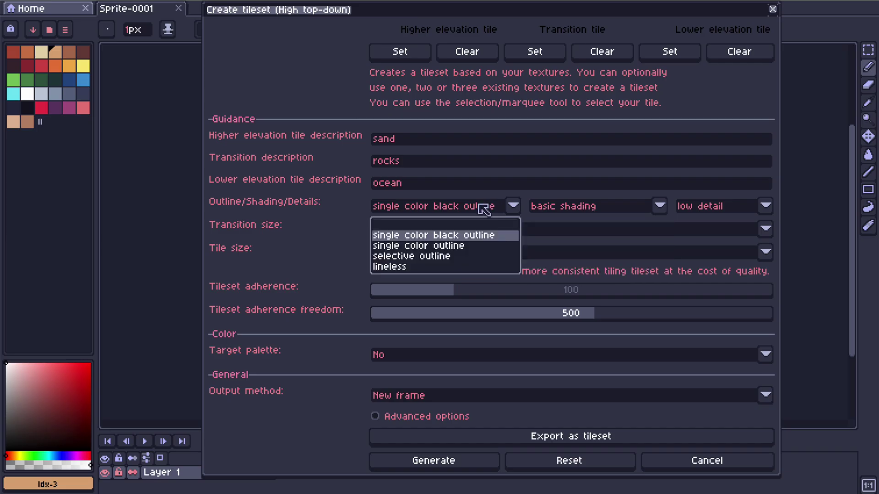
{"action": "left_click", "coordinate": [472, 267]}
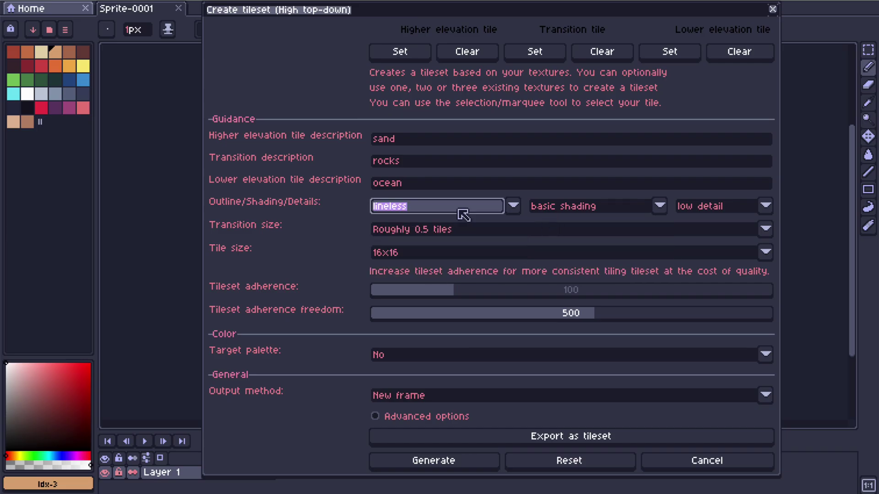
Step: Try flat shading and highly detailed shading for the tileset, and restore basic shading
{"action": "left_click", "coordinate": [562, 210]}
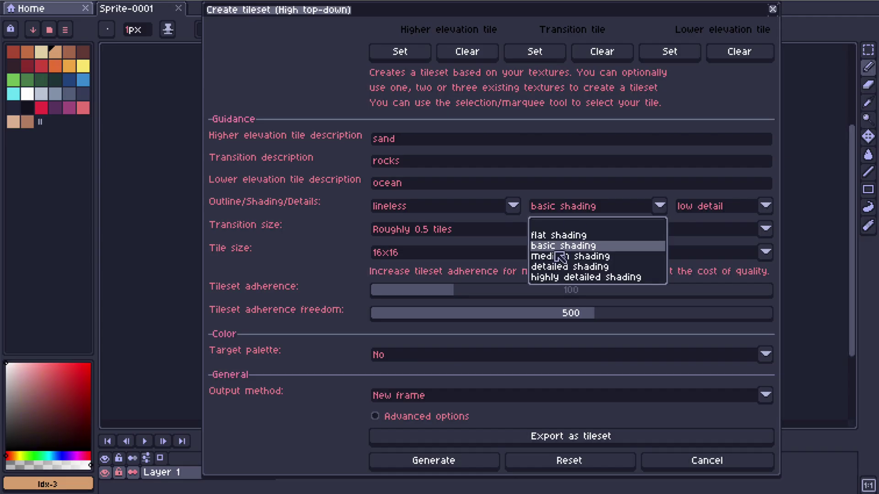
{"action": "left_click", "coordinate": [576, 237]}
{"action": "left_click", "coordinate": [578, 205]}
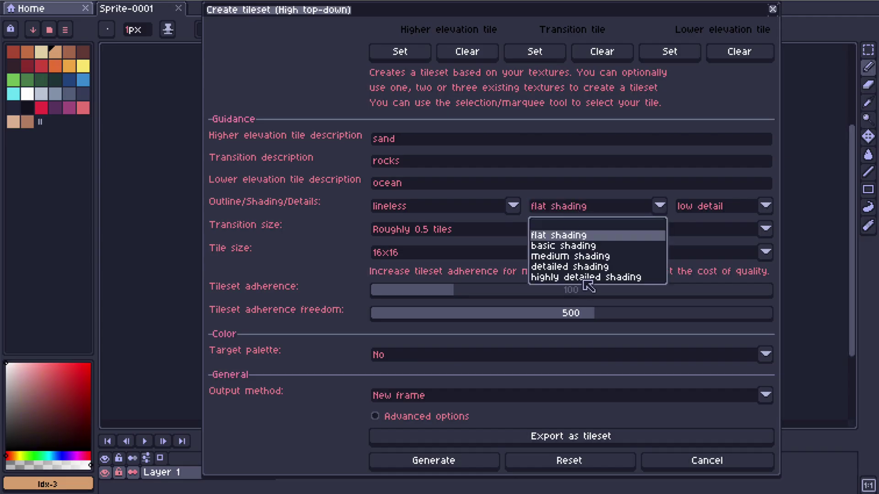
{"action": "left_click", "coordinate": [584, 278]}
{"action": "left_click", "coordinate": [611, 207]}
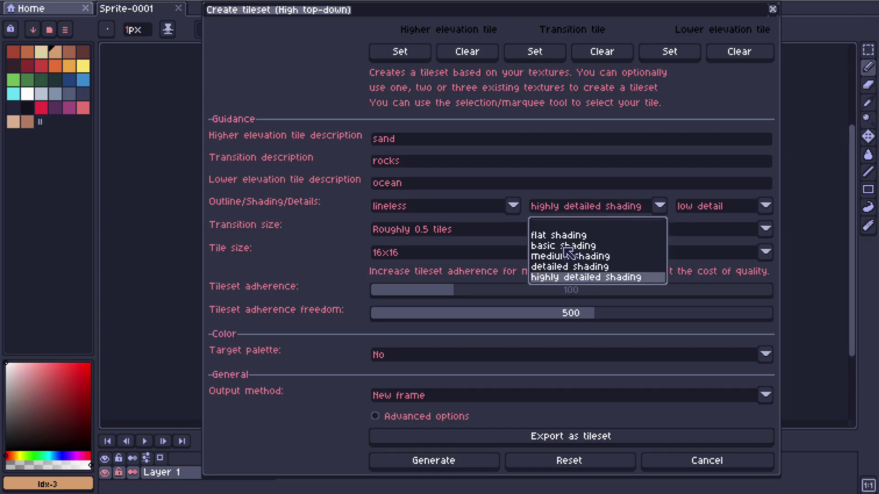
{"action": "left_click", "coordinate": [565, 247]}
Step: Keep the detail level at low detail and set the outline style to single color outline
{"action": "left_click", "coordinate": [710, 211]}
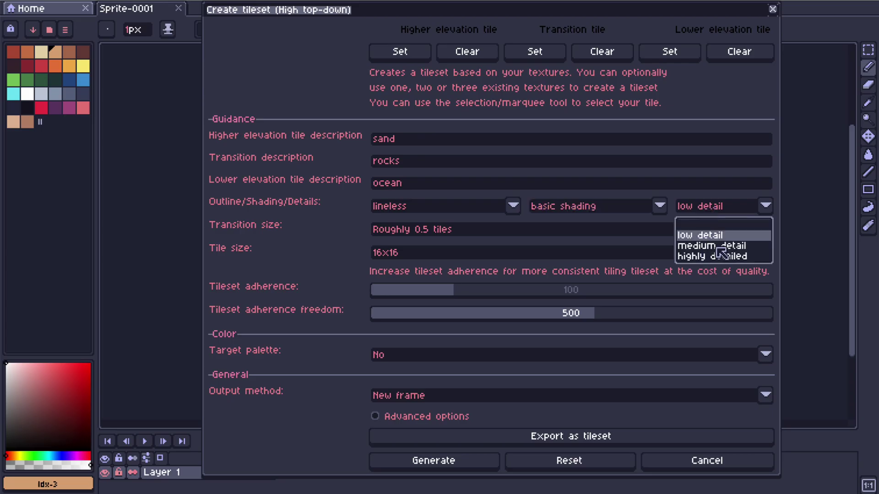
{"action": "left_click", "coordinate": [712, 236]}
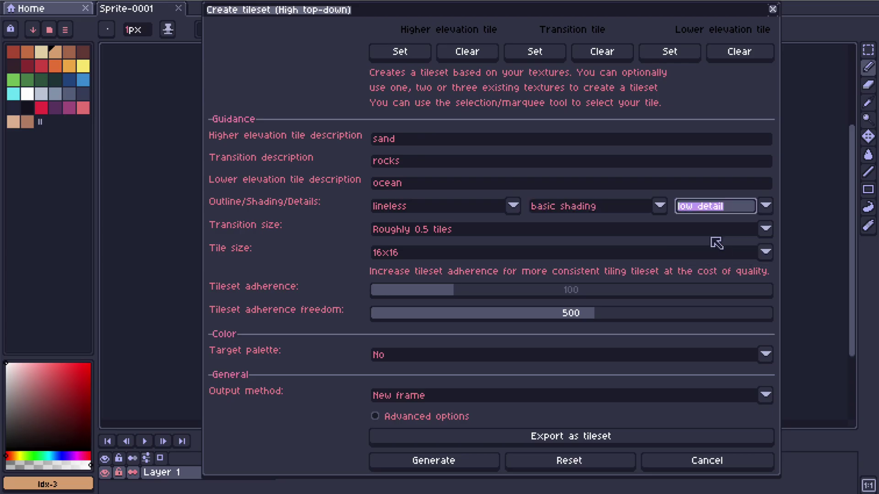
{"action": "left_click", "coordinate": [486, 210]}
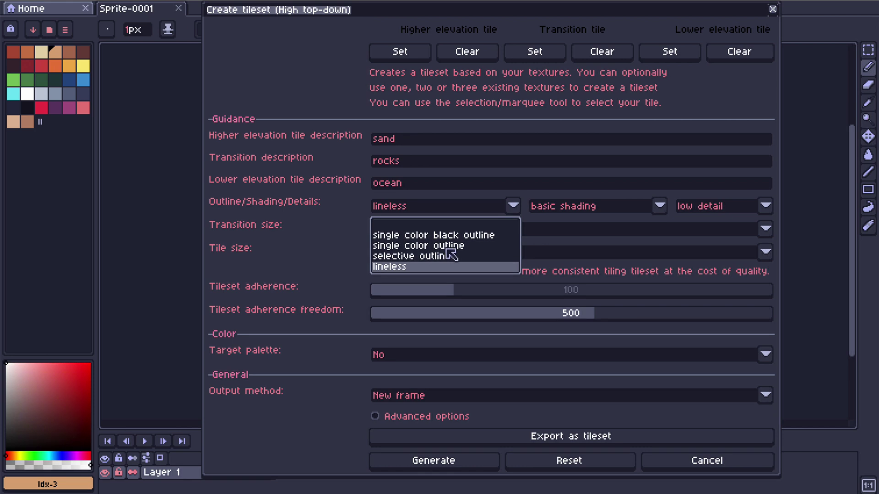
{"action": "left_click", "coordinate": [457, 246]}
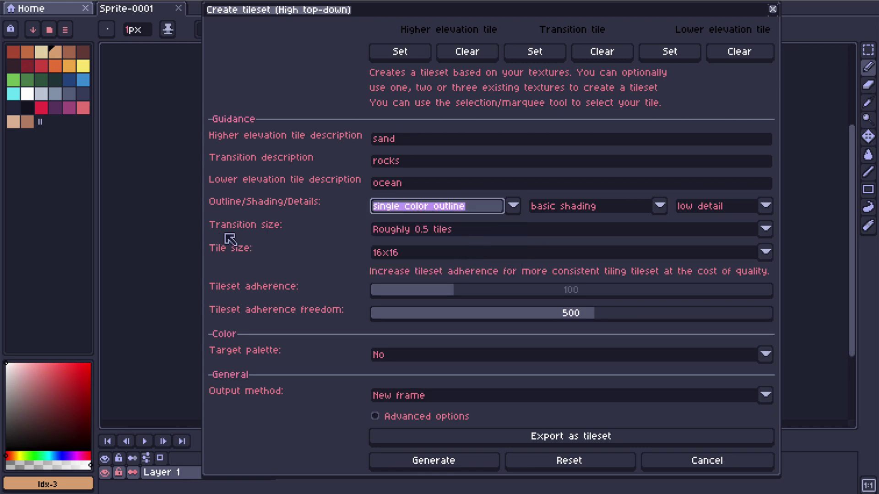
Step: Try transition sizes of None and roughly 0.25 tiles, and return to roughly 0.5 tiles
{"action": "left_click", "coordinate": [400, 164]}
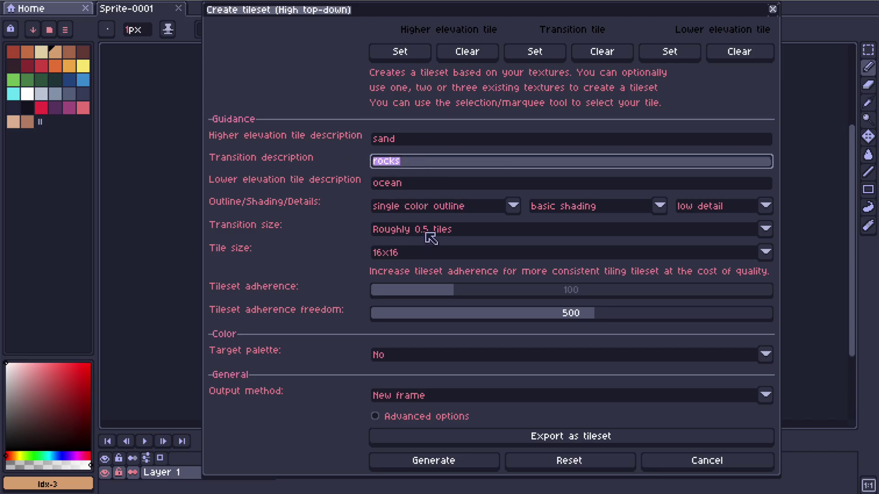
{"action": "left_click", "coordinate": [451, 232]}
{"action": "left_click", "coordinate": [413, 249]}
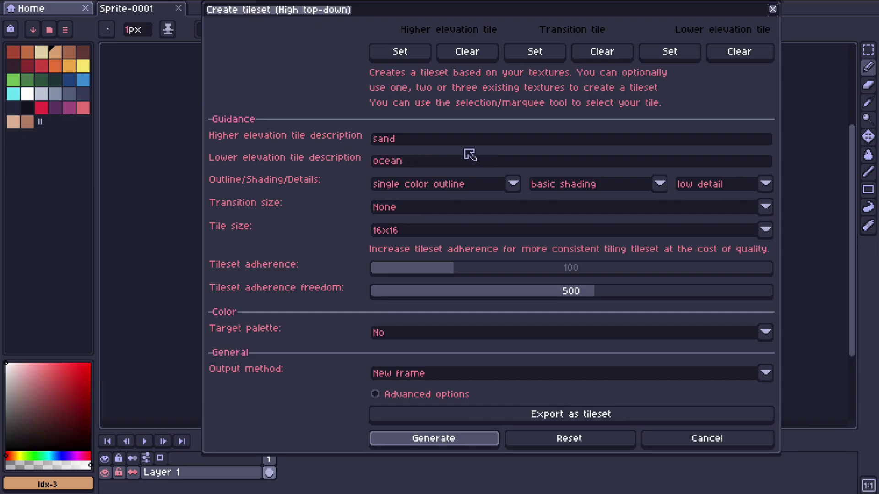
{"action": "left_click", "coordinate": [425, 206]}
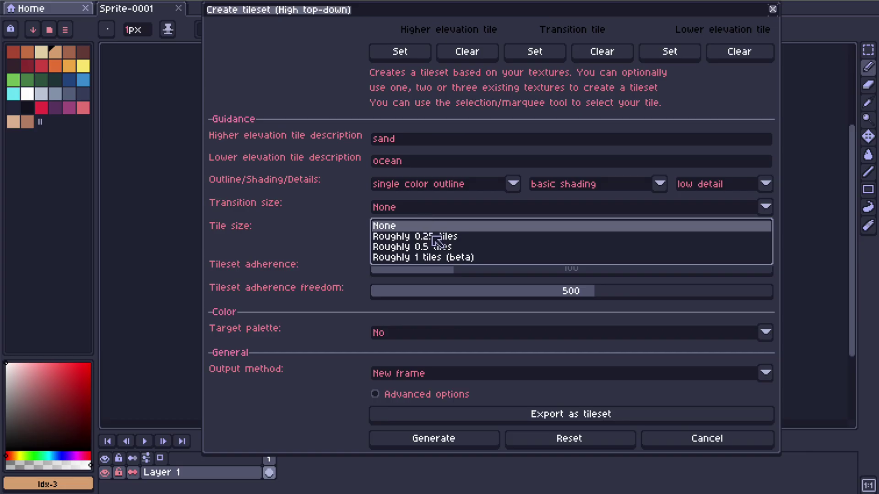
{"action": "left_click", "coordinate": [433, 237]}
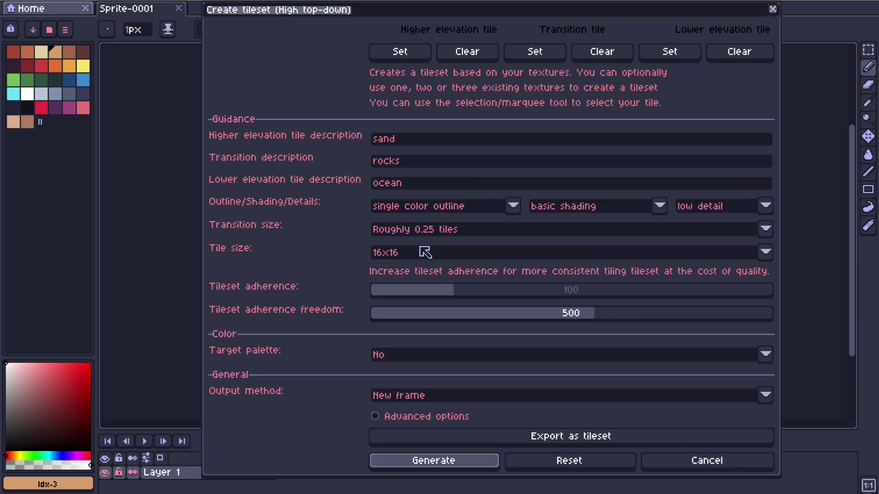
{"action": "left_click", "coordinate": [399, 229]}
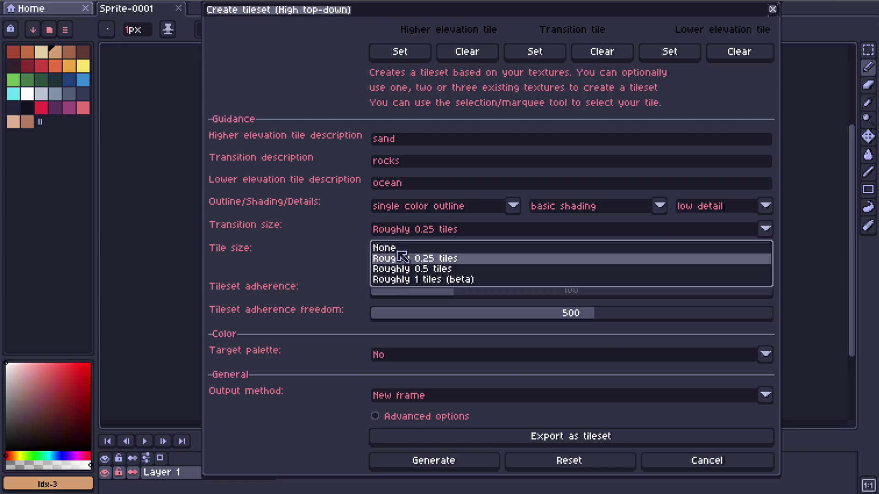
{"action": "left_click", "coordinate": [430, 269]}
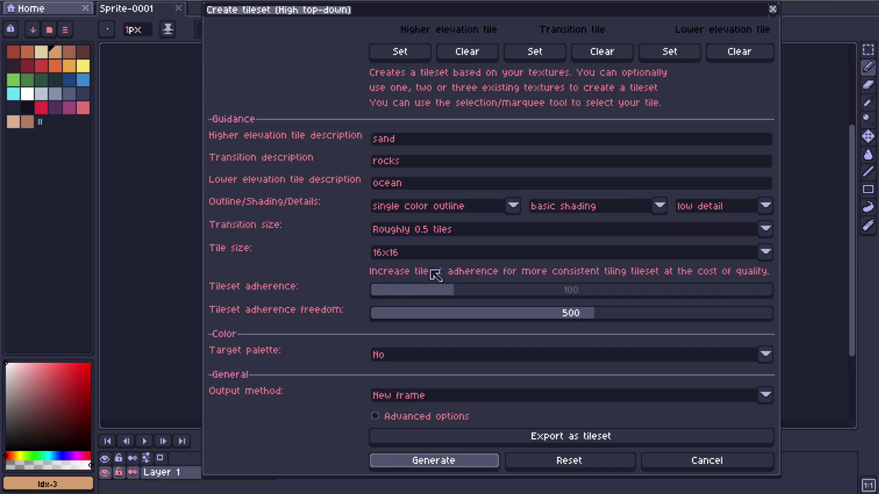
Step: Try the roughly 1 tiles (beta) transition size and restore roughly 0.5 tiles
{"action": "left_click", "coordinate": [442, 230]}
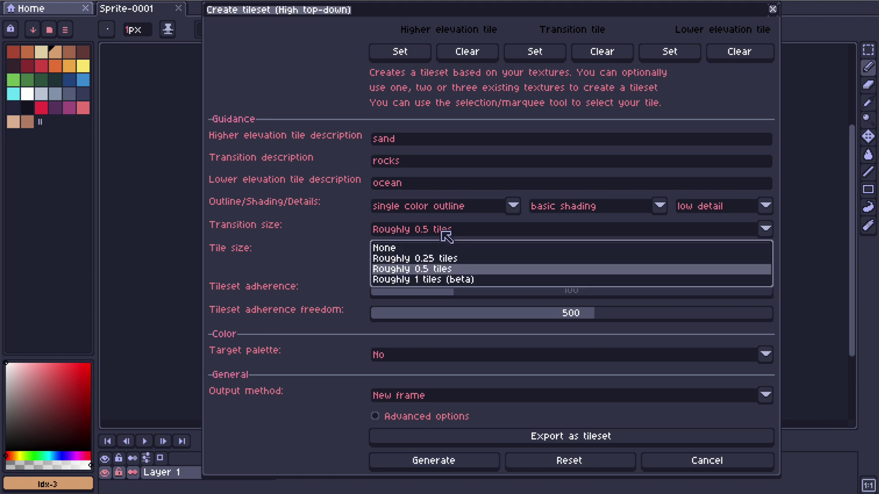
{"action": "left_click", "coordinate": [435, 280]}
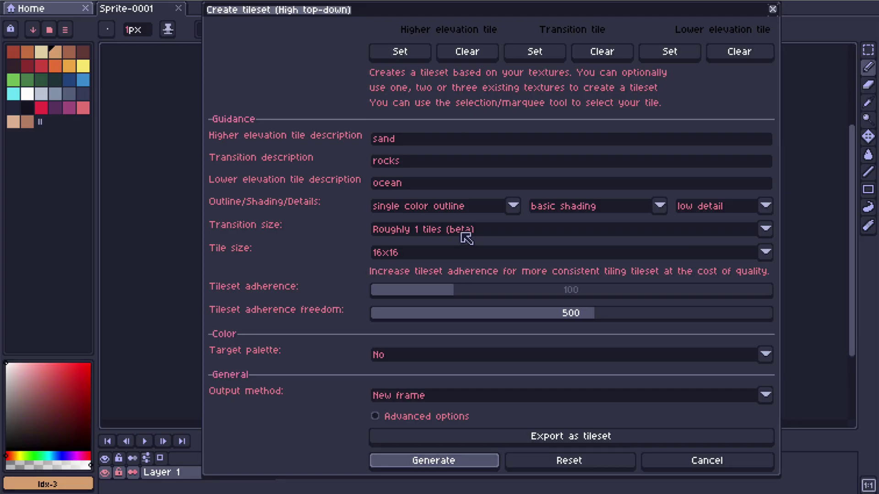
{"action": "left_click", "coordinate": [478, 237]}
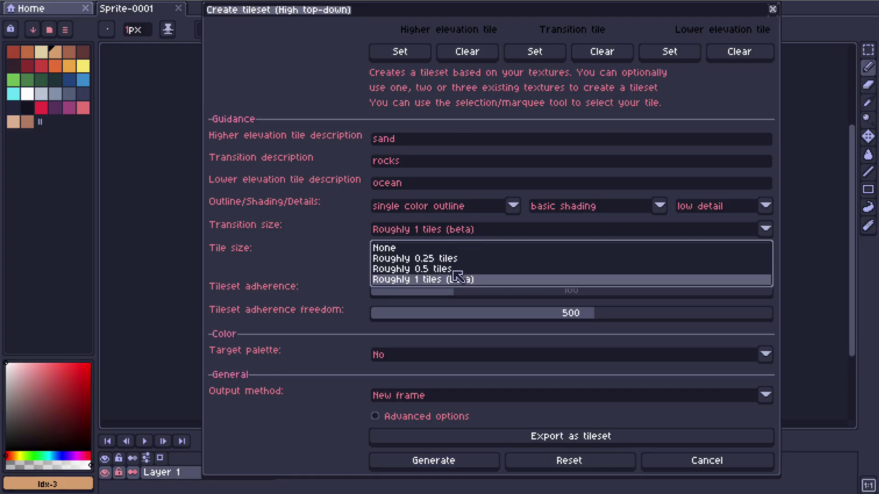
{"action": "left_click", "coordinate": [456, 269]}
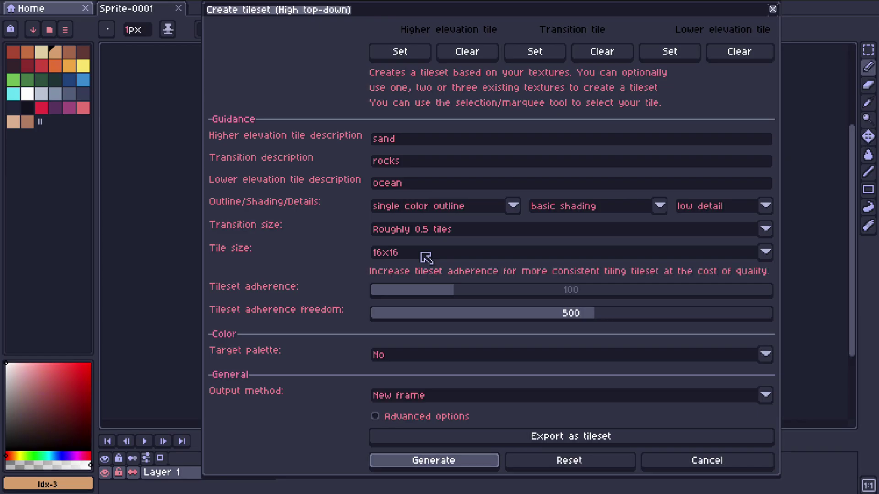
Step: Try a 32x32 tile size for the tileset and restore 16x16
{"action": "left_click", "coordinate": [425, 257]}
{"action": "left_click", "coordinate": [393, 272]}
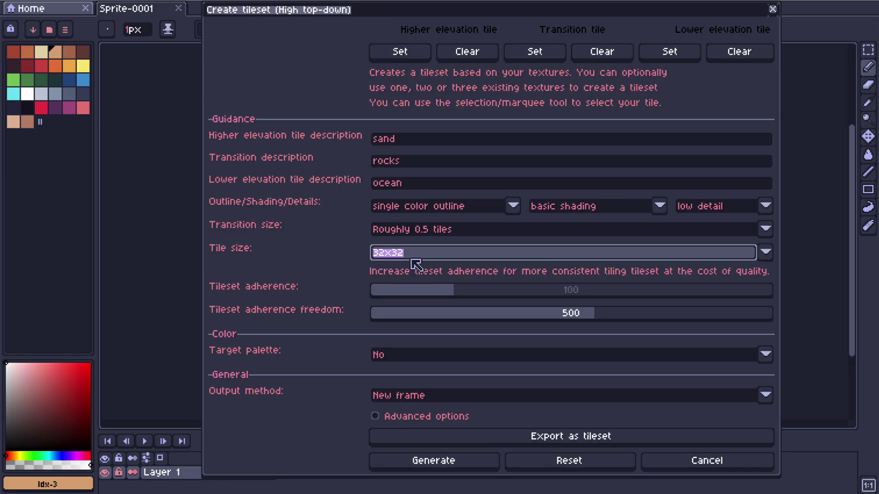
{"action": "left_click", "coordinate": [430, 257]}
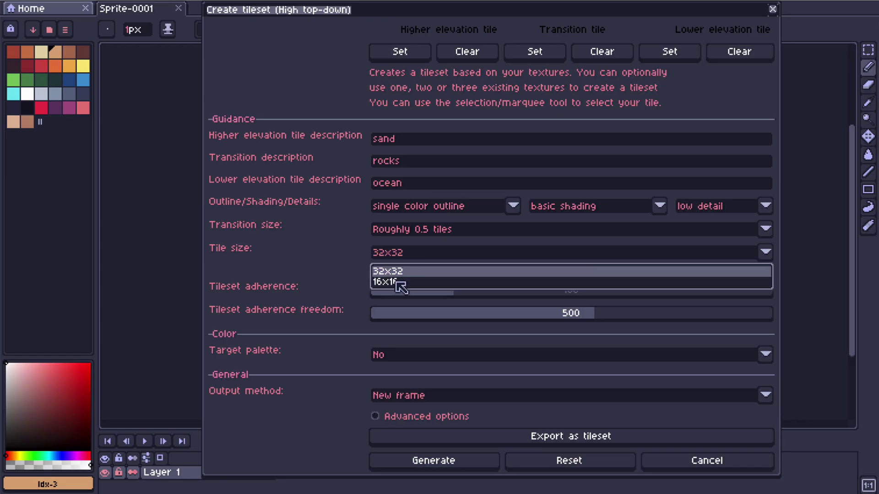
{"action": "left_click", "coordinate": [393, 281]}
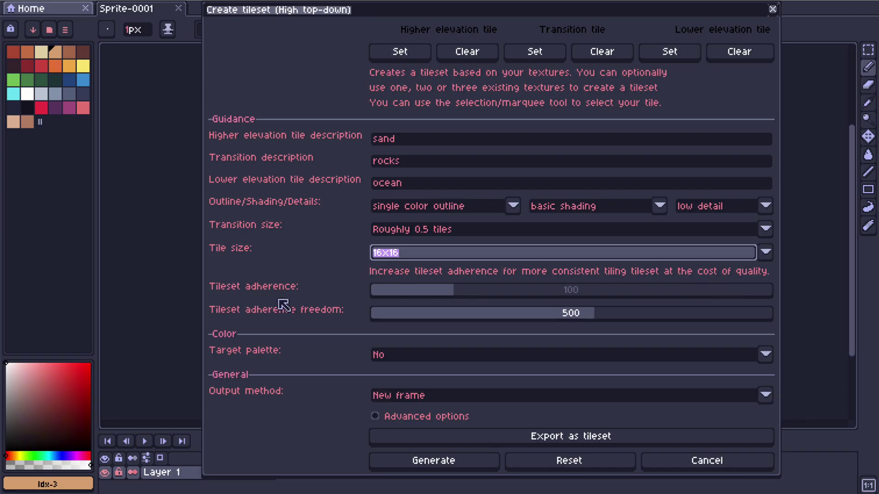
Step: Try other adherence values, leaving tileset adherence at 100 and tileset adherence freedom at 502
{"action": "left_click_drag", "start_coordinate": [462, 292], "coordinate": [499, 291]}
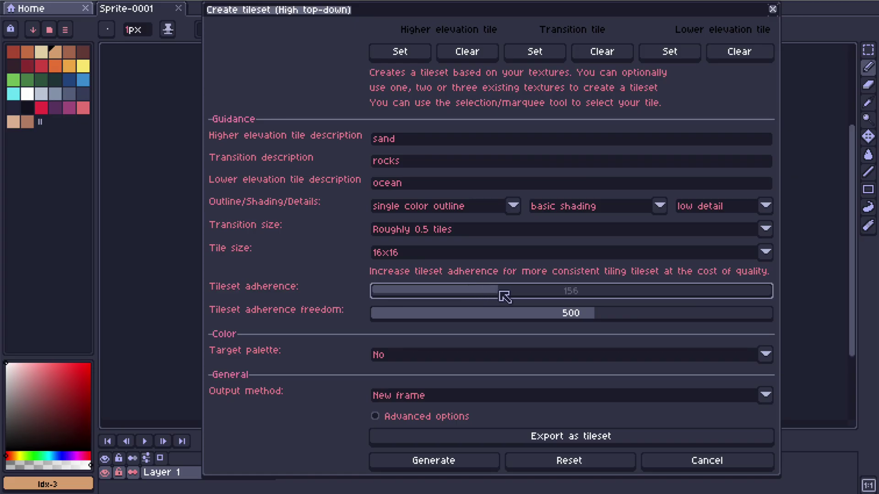
{"action": "left_click_drag", "start_coordinate": [500, 292], "coordinate": [454, 292]}
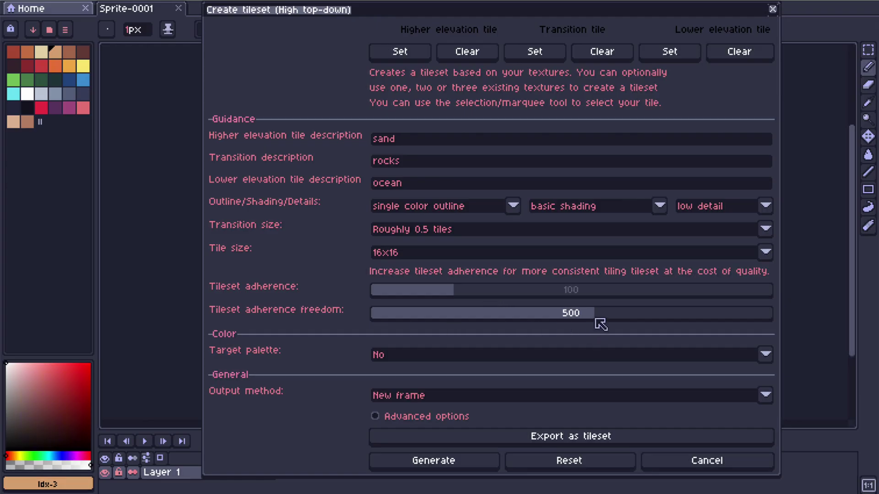
{"action": "left_click_drag", "start_coordinate": [595, 315], "coordinate": [709, 318]}
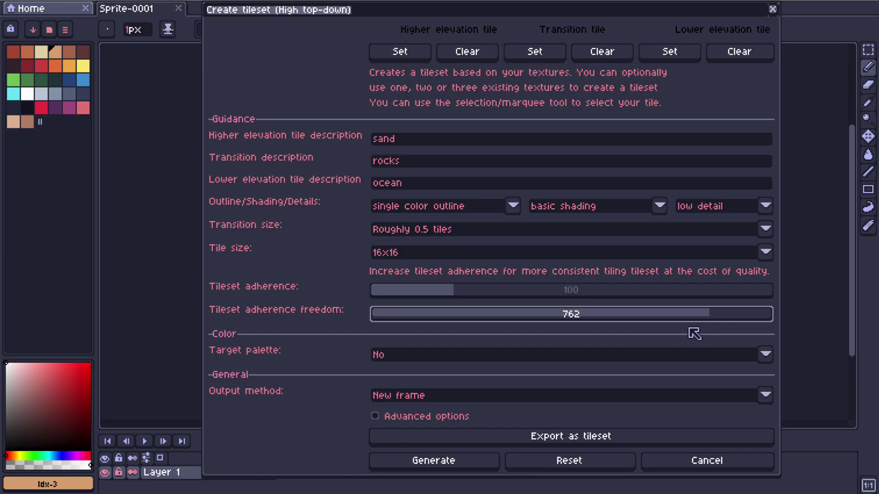
{"action": "mouse_move", "coordinate": [595, 320]}
{"action": "left_mouse_down"}
{"action": "mouse_move", "coordinate": [458, 320]}
{"action": "mouse_move", "coordinate": [600, 324]}
{"action": "left_mouse_up"}
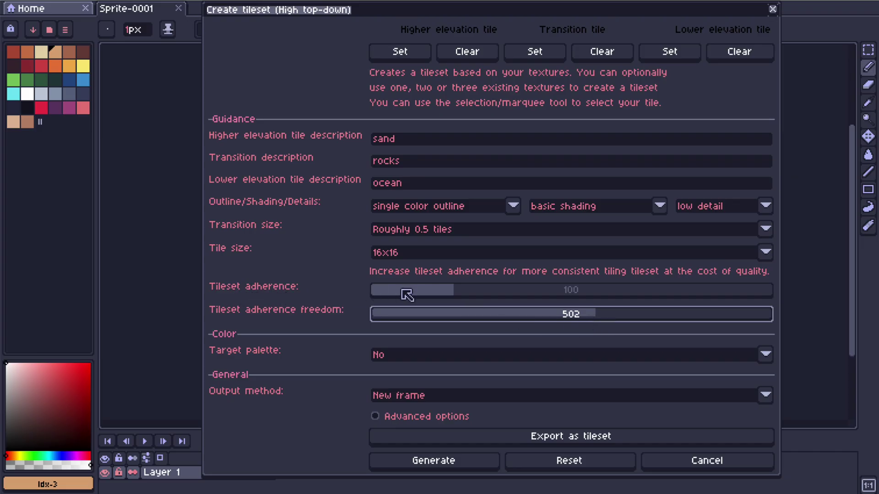
{"action": "left_click", "coordinate": [411, 49]}
{"action": "left_click", "coordinate": [461, 291]}
{"action": "left_click_drag", "start_coordinate": [465, 294], "coordinate": [492, 293]}
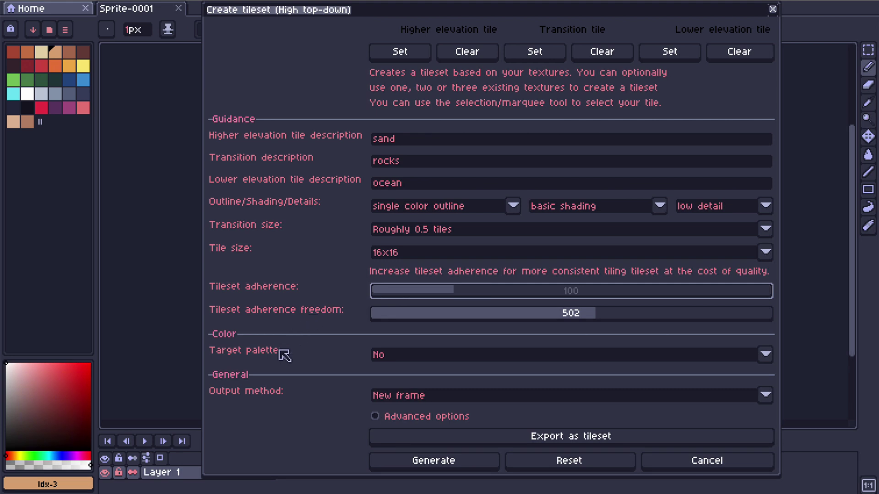
Step: Set the tileset's target palette to Color palette
{"action": "left_click", "coordinate": [405, 358]}
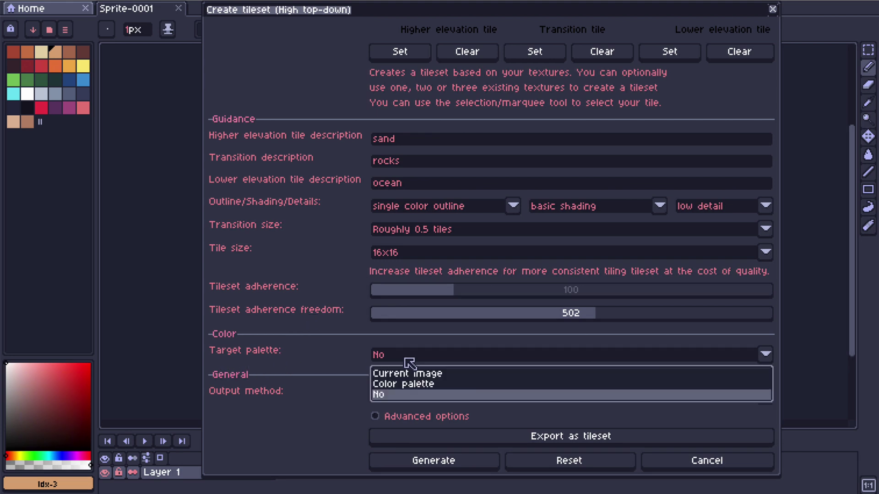
{"action": "left_click", "coordinate": [395, 395]}
{"action": "left_click", "coordinate": [394, 358]}
{"action": "left_click", "coordinate": [384, 384]}
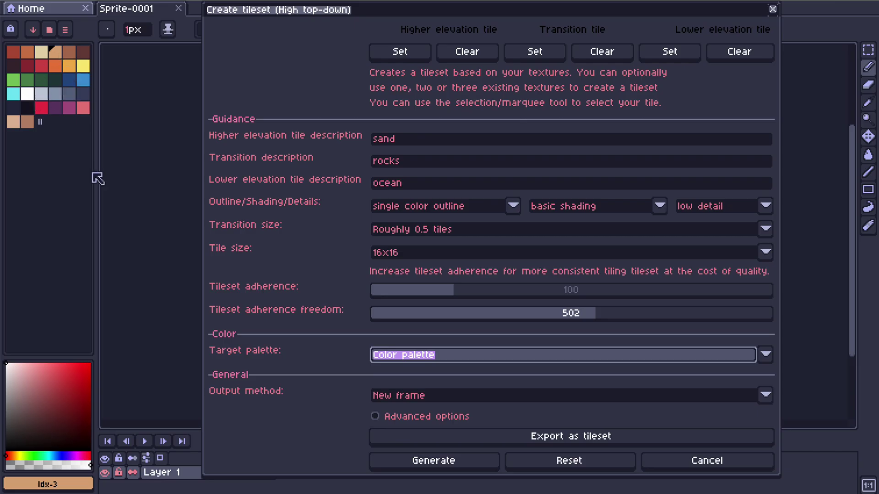
Step: Try Current image as the target palette, then set the target palette to No with the advanced options enabled
{"action": "left_click", "coordinate": [442, 357]}
{"action": "left_click", "coordinate": [418, 374]}
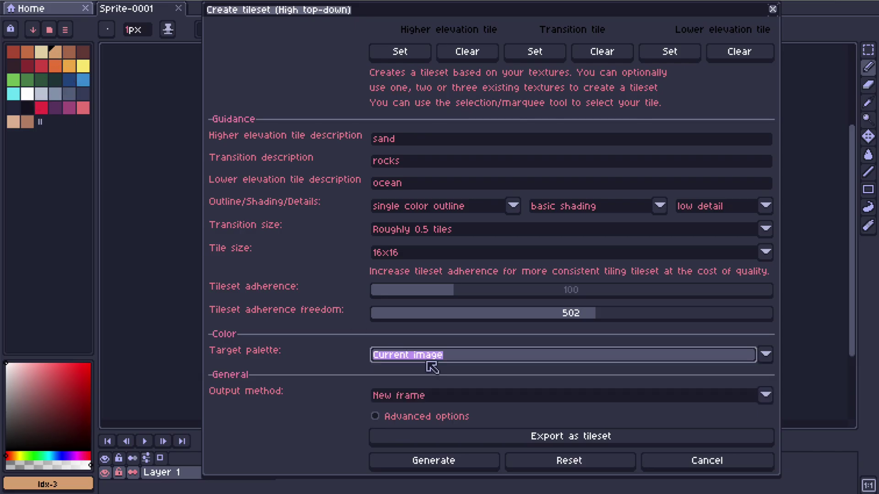
{"action": "left_click", "coordinate": [418, 356]}
{"action": "left_click", "coordinate": [409, 394]}
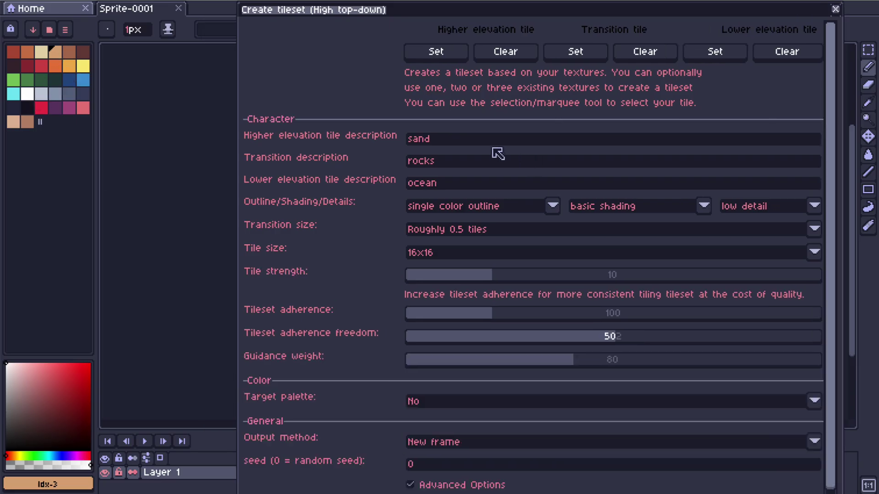
Step: Change the higher elevation tile description to grass and the lower elevation tile description to dirt
{"action": "left_click_drag", "start_coordinate": [486, 145], "coordinate": [337, 143]}
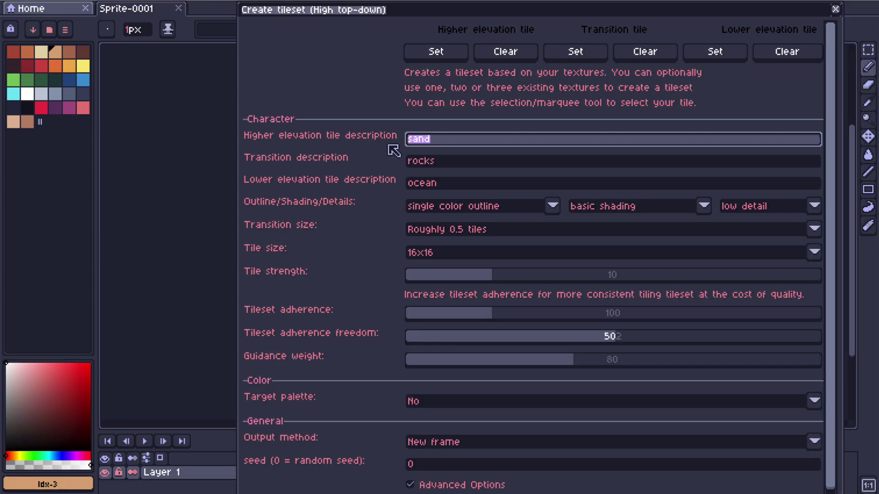
{"action": "type", "text": "gras"}
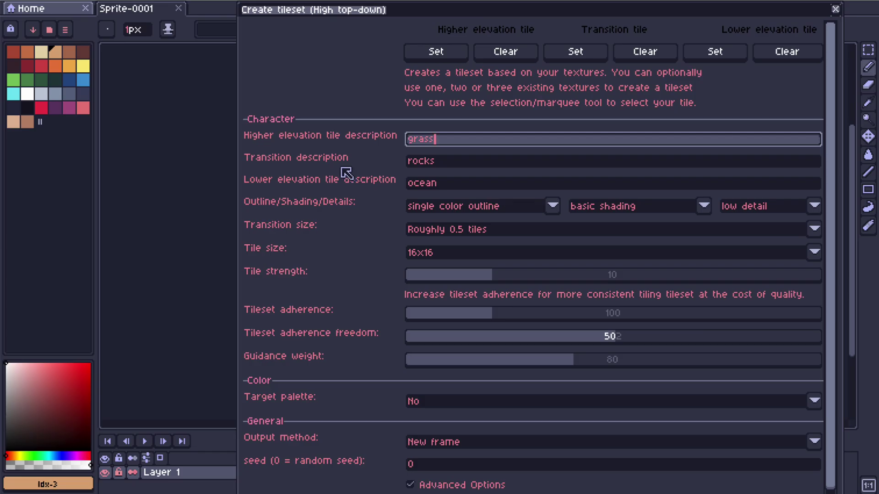
{"action": "type", "text": "s"}
{"action": "left_click_drag", "start_coordinate": [450, 163], "coordinate": [403, 161]}
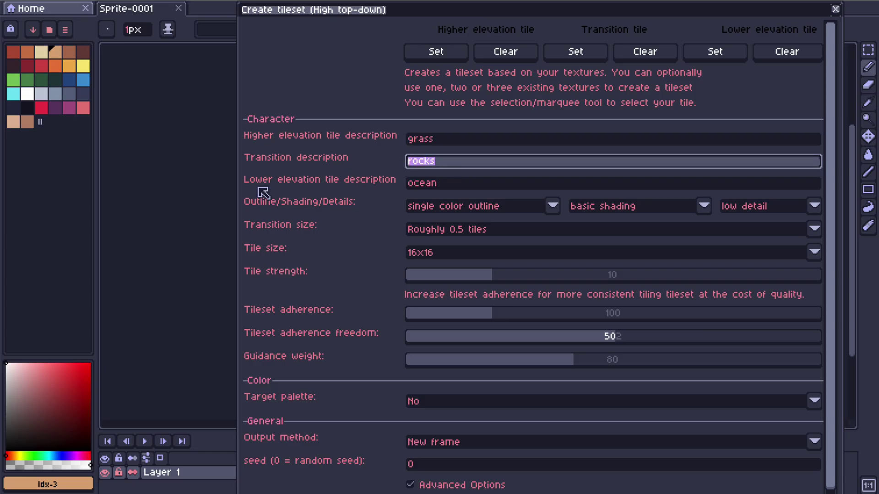
{"action": "left_click_drag", "start_coordinate": [483, 185], "coordinate": [379, 183]}
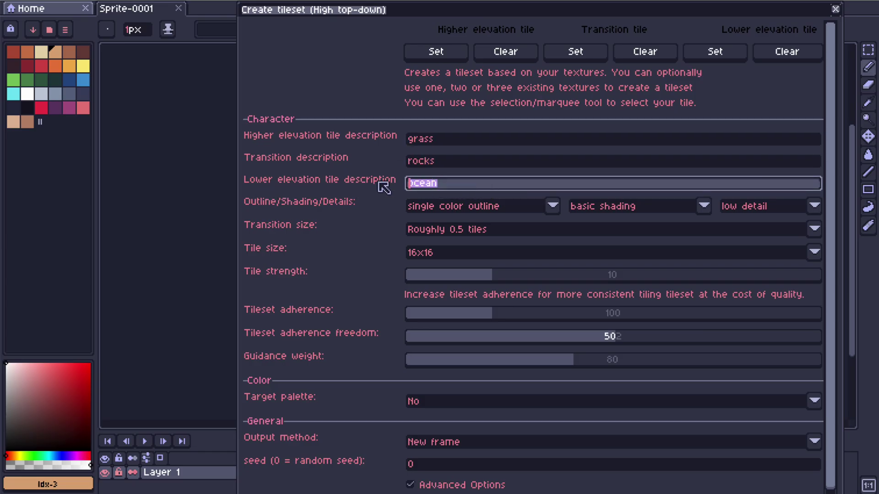
{"action": "type", "text": "dirt"}
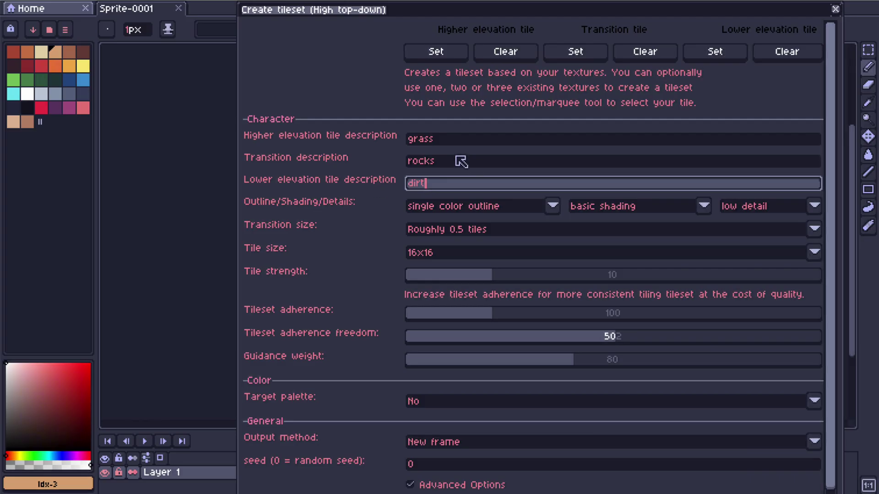
Step: Generate the grass and dirt tileset, check the original sprite, and return to the new sprite
{"action": "scroll", "coordinate": [837, 145], "scroll_direction": "down", "scroll_amount": 1}
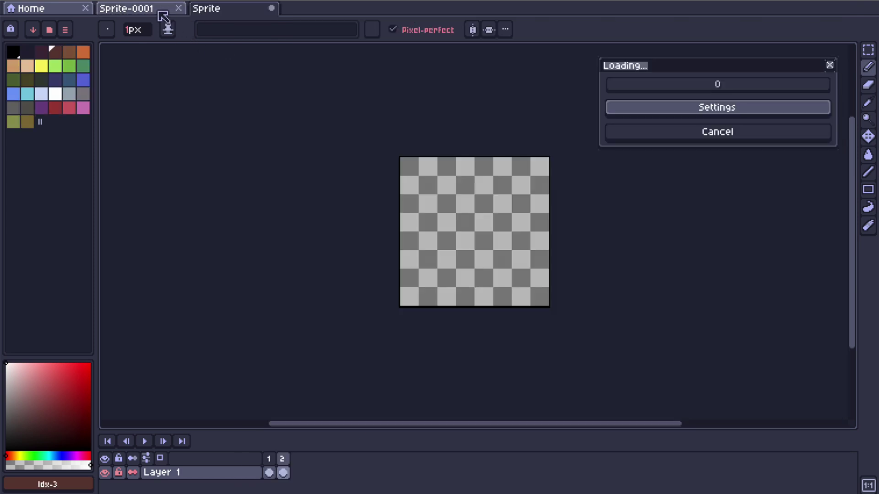
{"action": "left_click", "coordinate": [155, 8]}
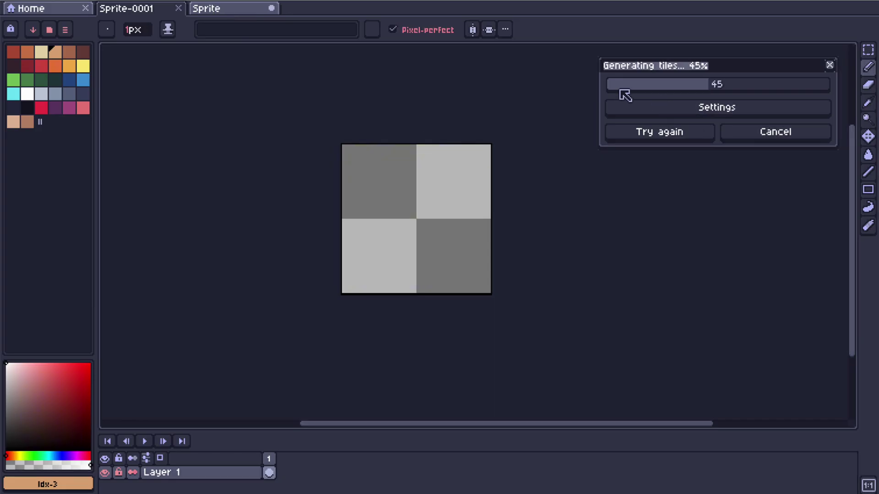
{"action": "left_click", "coordinate": [218, 12]}
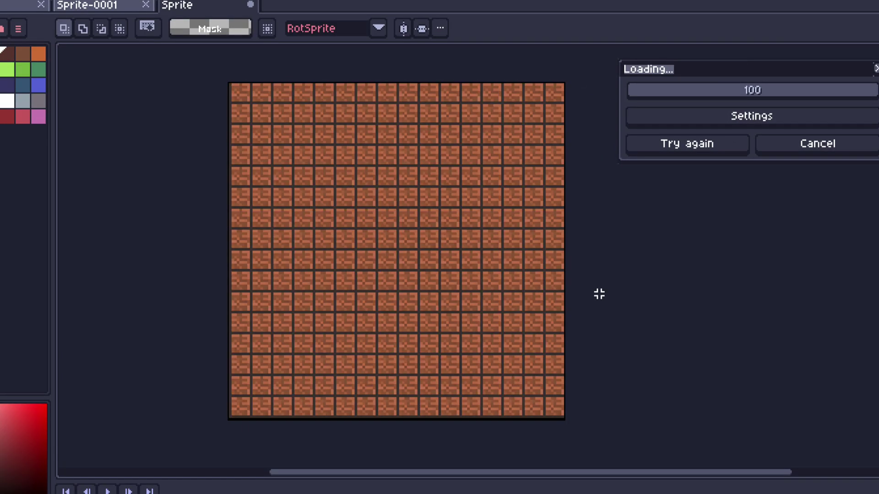
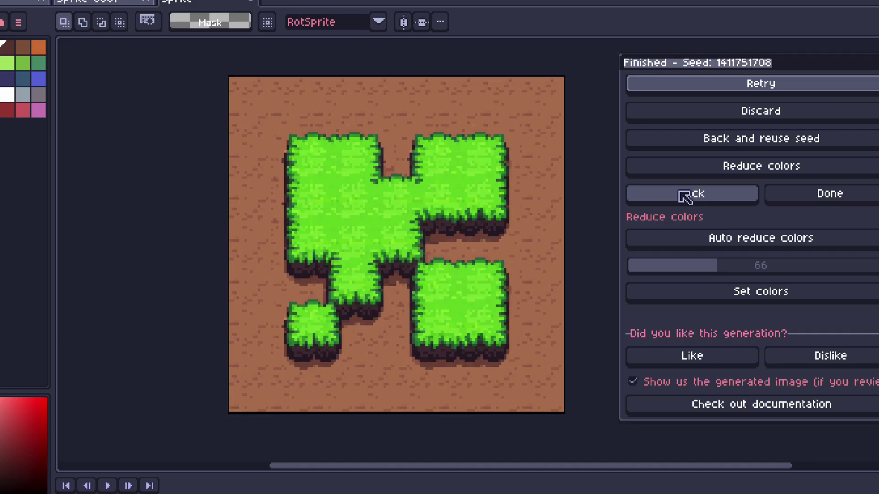
Step: Reopen the tileset settings and set a square patch of plain grass from the generated image as the higher elevation tile
{"action": "left_click", "coordinate": [685, 197]}
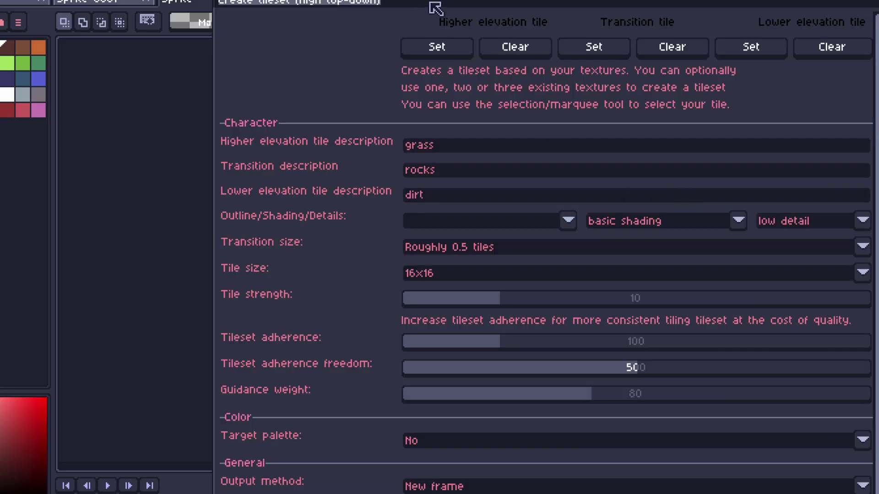
{"action": "left_click_drag", "start_coordinate": [435, 6], "coordinate": [755, 39]}
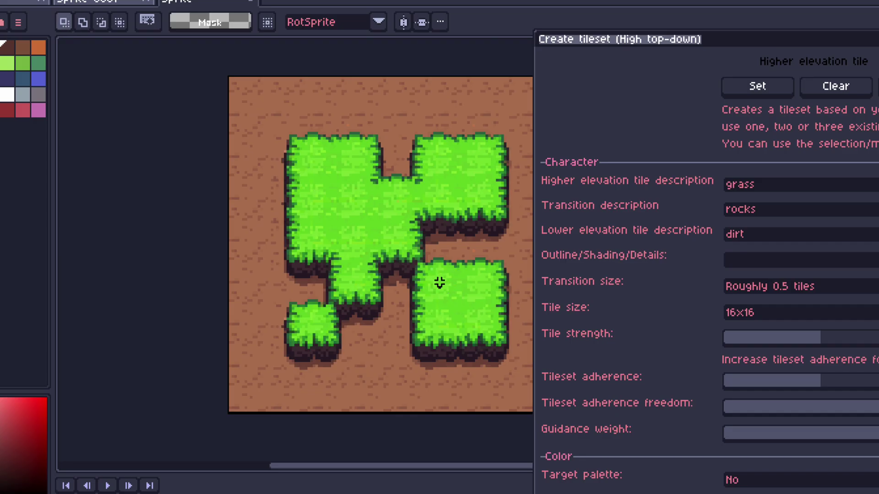
{"action": "left_click_drag", "start_coordinate": [439, 283], "coordinate": [484, 331]}
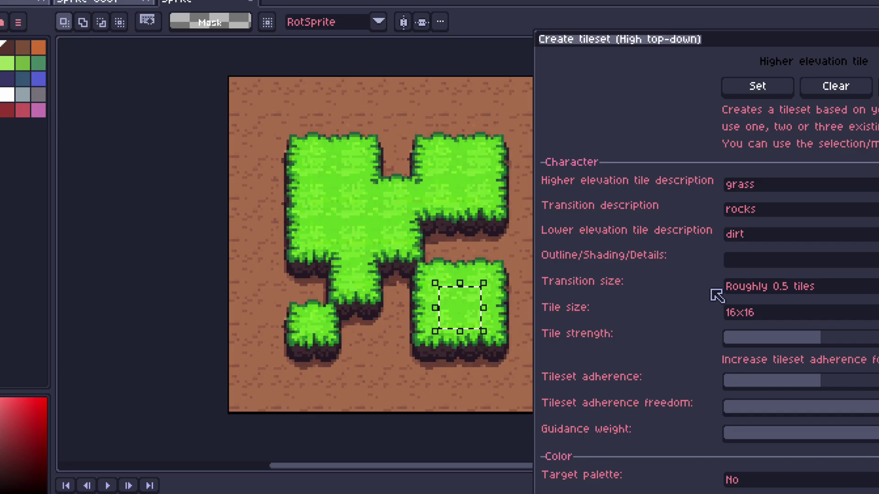
{"action": "left_click", "coordinate": [770, 93]}
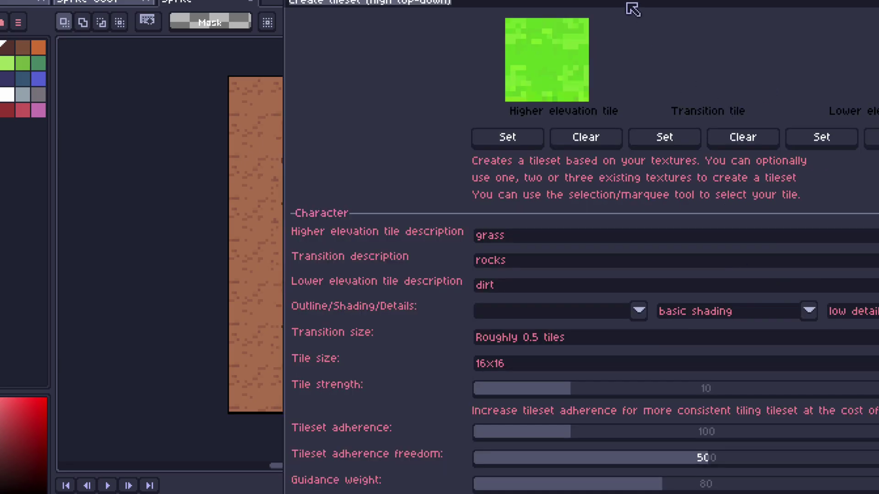
{"action": "left_click_drag", "start_coordinate": [627, 4], "coordinate": [475, 4]}
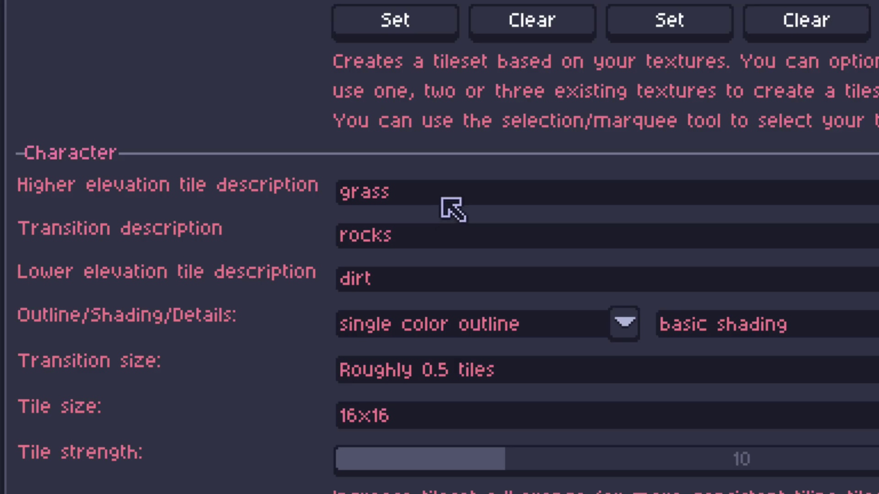
Step: Change the lower elevation tile description to water and the transition size to Roughly 0.25 tiles
{"action": "left_click", "coordinate": [384, 236]}
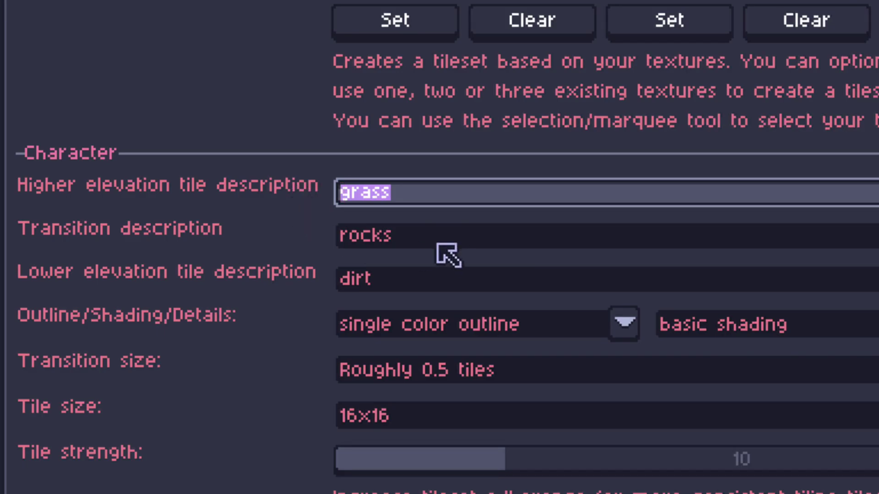
{"action": "left_click", "coordinate": [460, 237]}
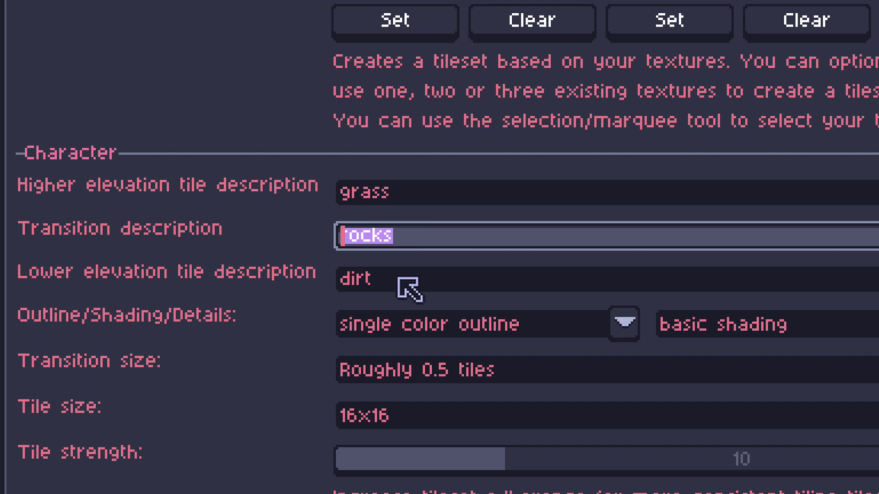
{"action": "left_click", "coordinate": [435, 289]}
{"action": "type", "text": "water"}
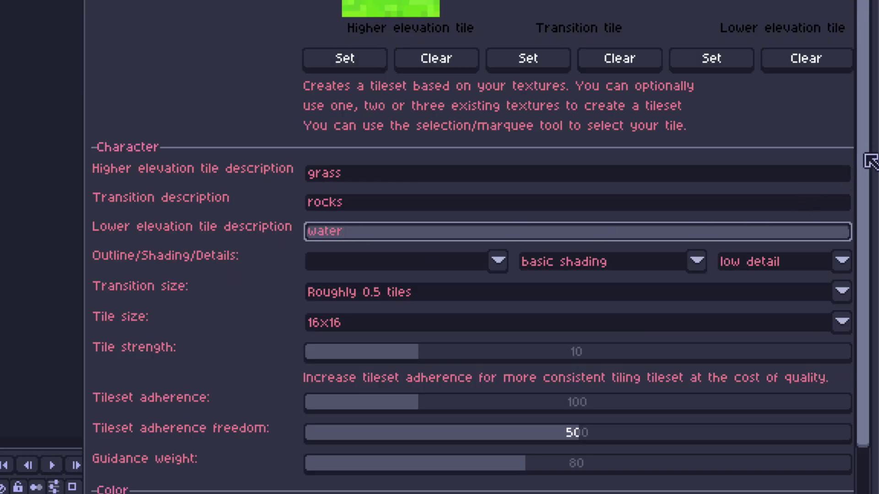
{"action": "scroll", "coordinate": [869, 185], "scroll_direction": "down", "scroll_amount": 1}
{"action": "scroll", "coordinate": [868, 184], "scroll_direction": "down", "scroll_amount": 2}
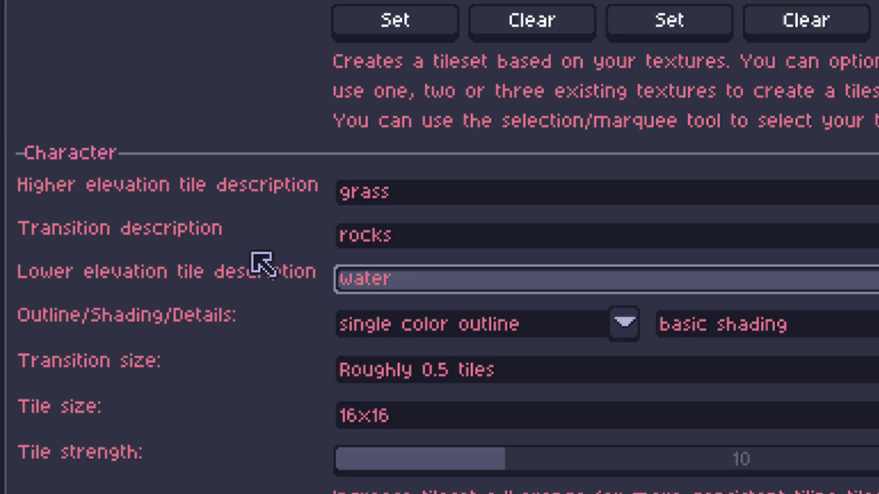
{"action": "left_click", "coordinate": [390, 370]}
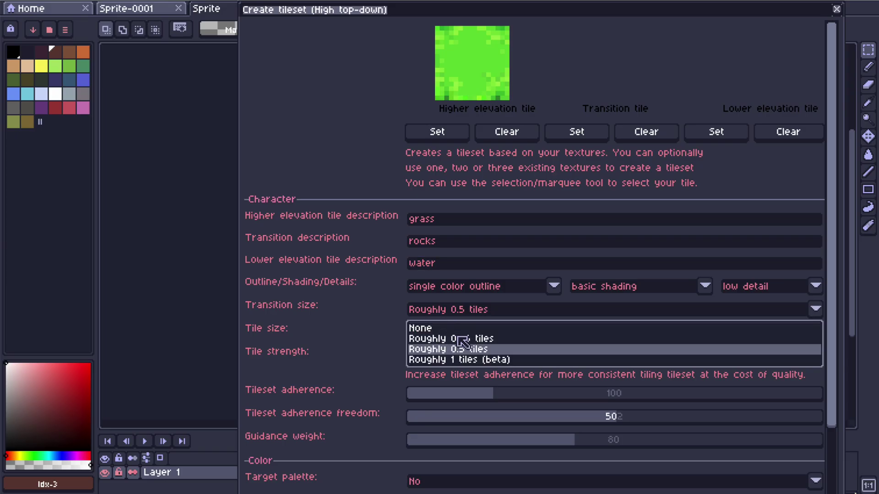
{"action": "left_click", "coordinate": [488, 339]}
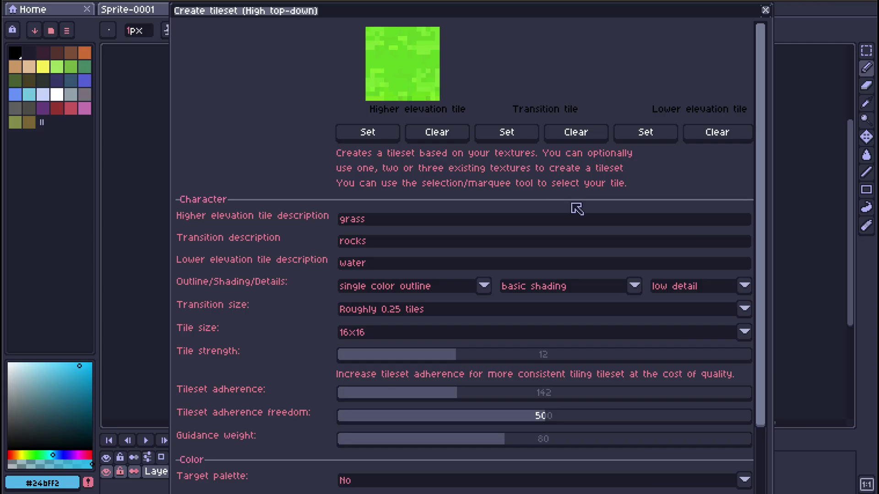
Step: Clear the higher elevation reference tile and set the tile size to 32x32
{"action": "left_click_drag", "start_coordinate": [752, 175], "coordinate": [768, 346]}
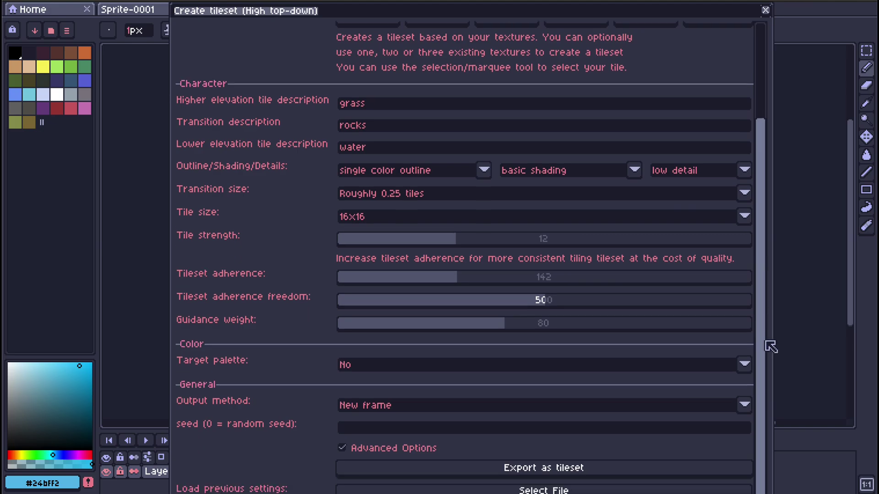
{"action": "scroll", "coordinate": [567, 193], "scroll_direction": "up", "scroll_amount": 2}
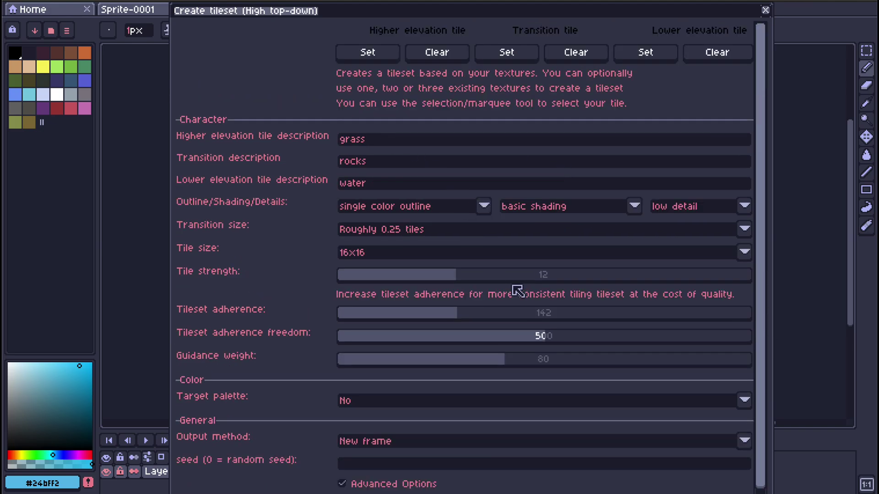
{"action": "left_click", "coordinate": [370, 253]}
{"action": "left_click", "coordinate": [362, 270]}
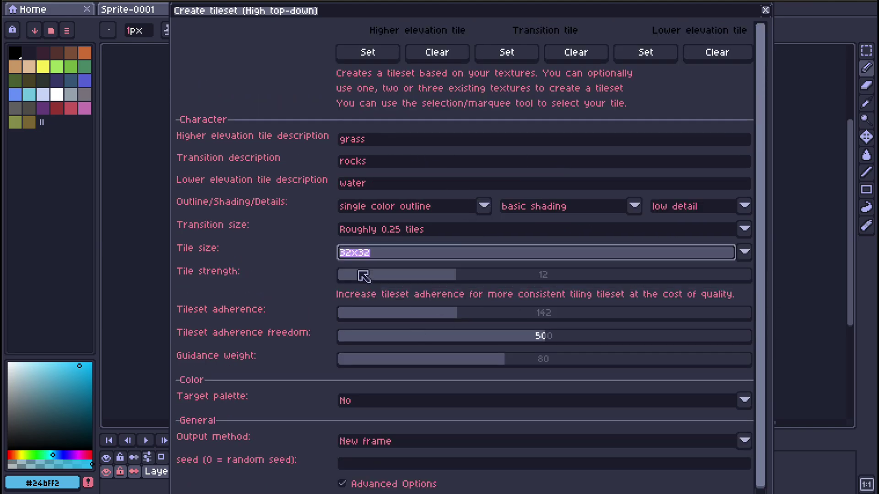
Step: Change the higher elevation tile description to sand and set the transition size to None, keeping water as the lower elevation
{"action": "left_click", "coordinate": [369, 139]}
{"action": "type", "text": "sand"}
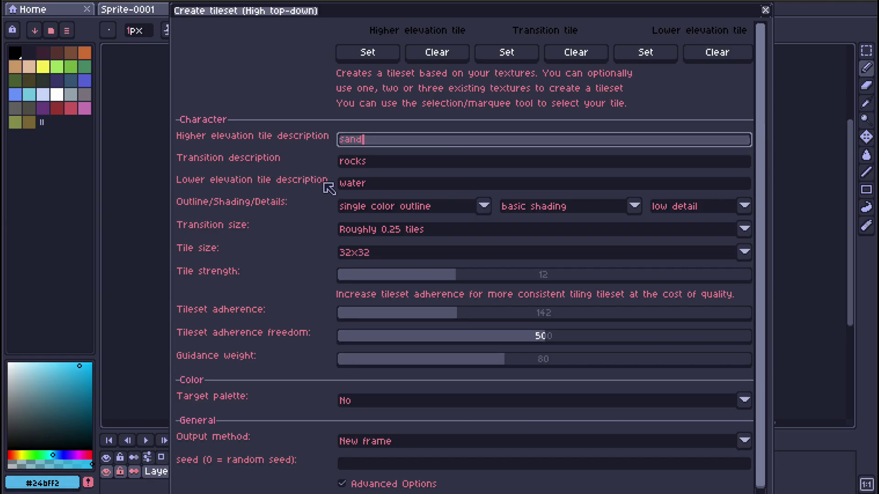
{"action": "left_click", "coordinate": [366, 233]}
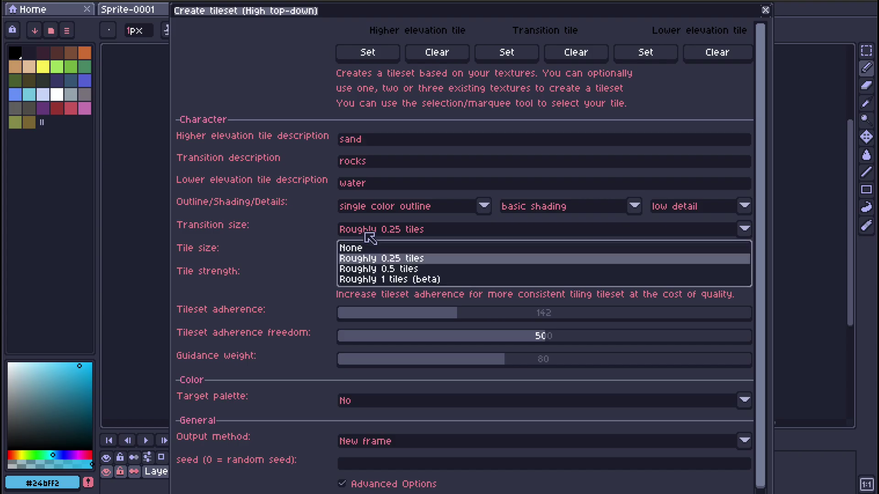
{"action": "left_click", "coordinate": [358, 247]}
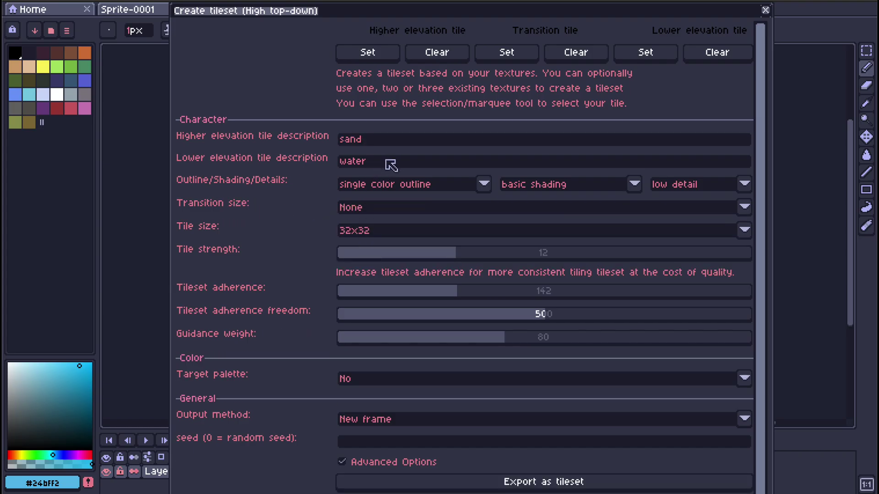
{"action": "left_click_drag", "start_coordinate": [391, 164], "coordinate": [300, 165]}
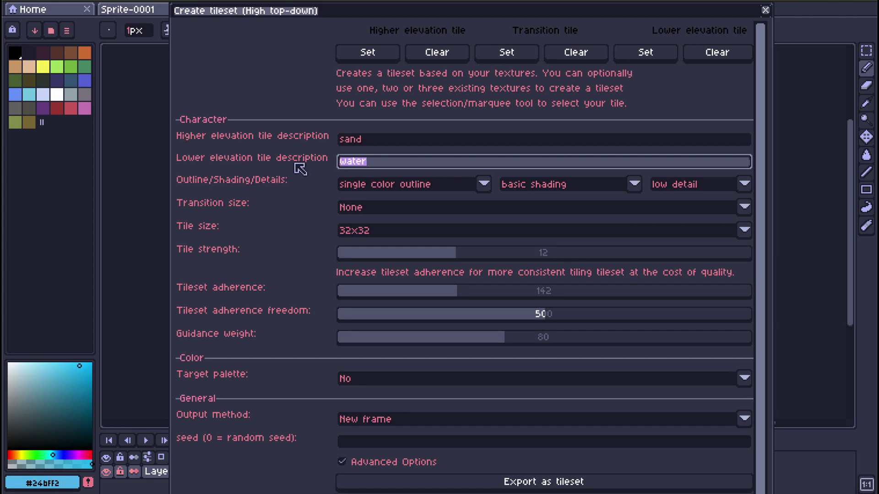
{"action": "left_click", "coordinate": [342, 159]}
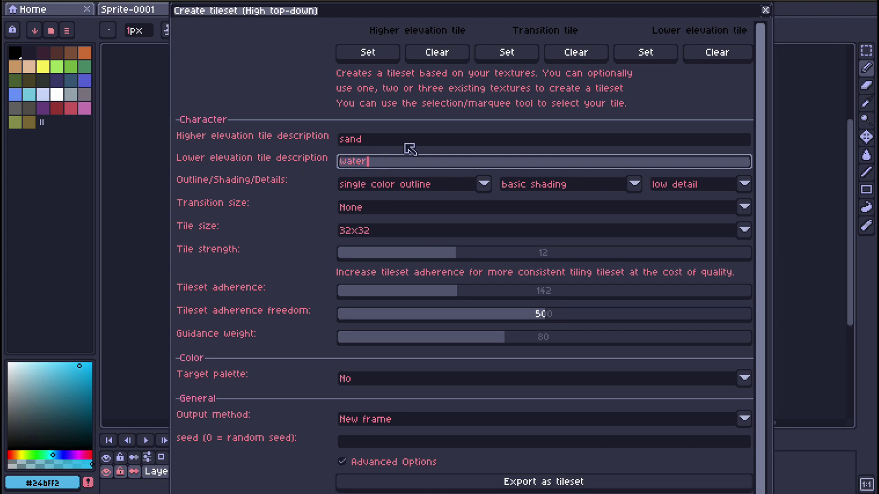
Step: Set the tileset adherence to 101, reduce the tile strength, and generate the sand and water tileset
{"action": "scroll", "coordinate": [769, 134], "scroll_direction": "down", "scroll_amount": 1}
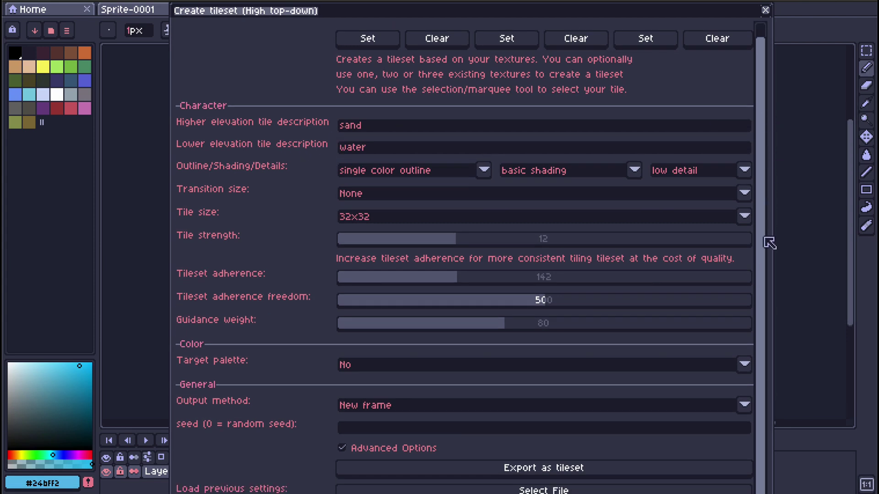
{"action": "left_click", "coordinate": [434, 279]}
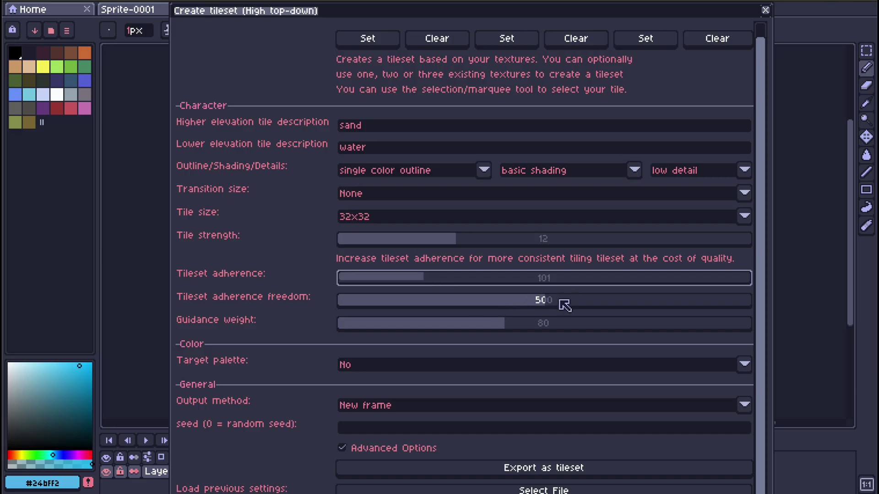
{"action": "left_click_drag", "start_coordinate": [459, 240], "coordinate": [425, 240]}
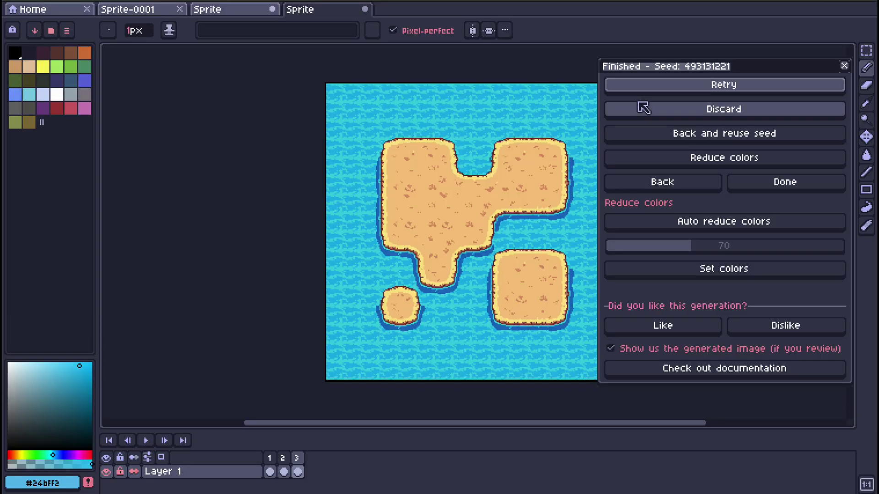
Step: View the whole sand and water tileset, and switch to the sprite with the grass and dirt tileset
{"action": "left_click_drag", "start_coordinate": [539, 131], "coordinate": [441, 149]}
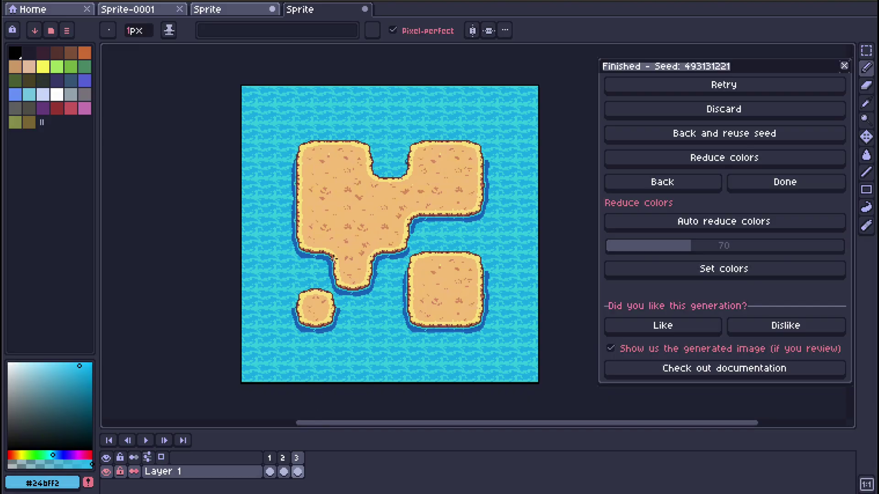
{"action": "left_click", "coordinate": [244, 10]}
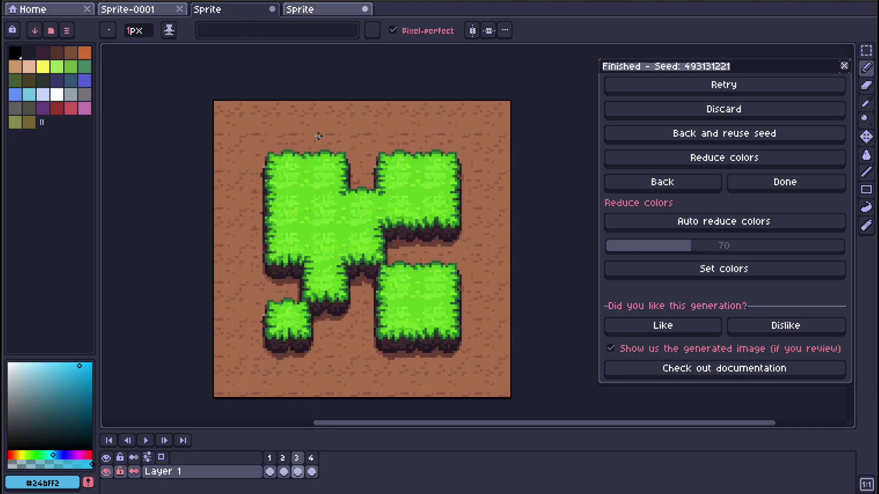
Step: Return from the finished generation to the tileset settings and open the tileset export options
{"action": "left_click", "coordinate": [632, 184]}
{"action": "left_click", "coordinate": [765, 10]}
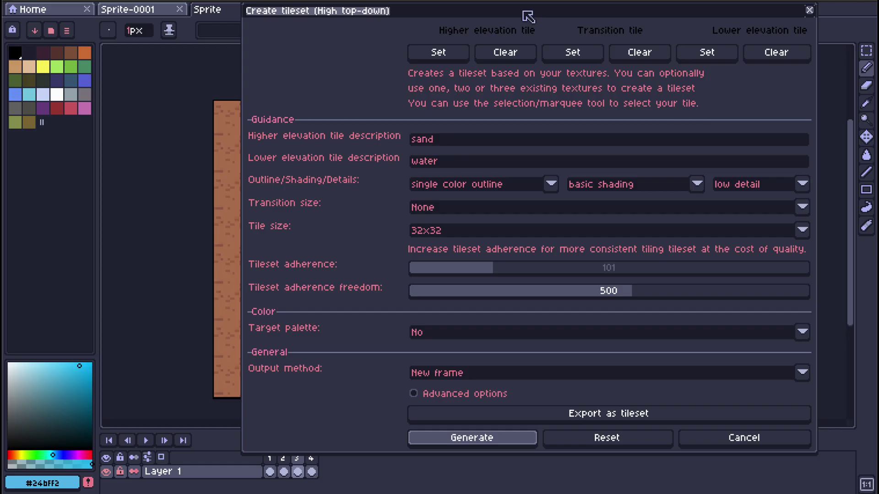
{"action": "left_click_drag", "start_coordinate": [524, 16], "coordinate": [506, 17]}
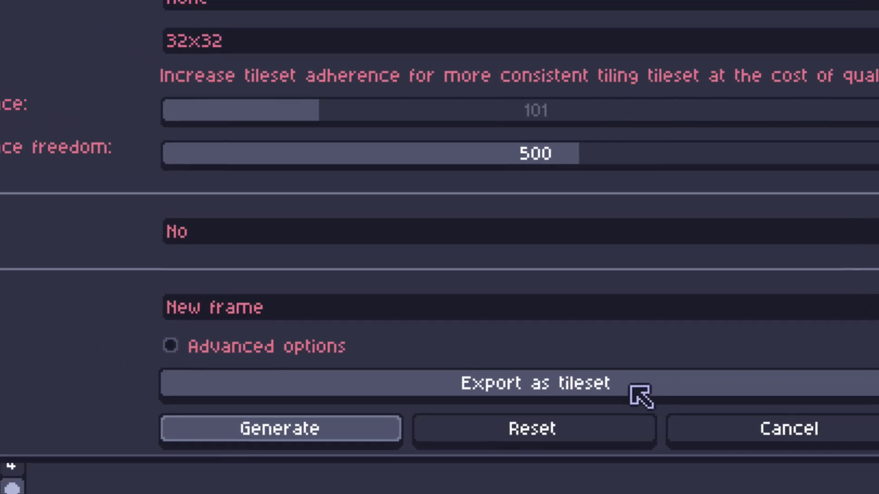
{"action": "left_click", "coordinate": [591, 348]}
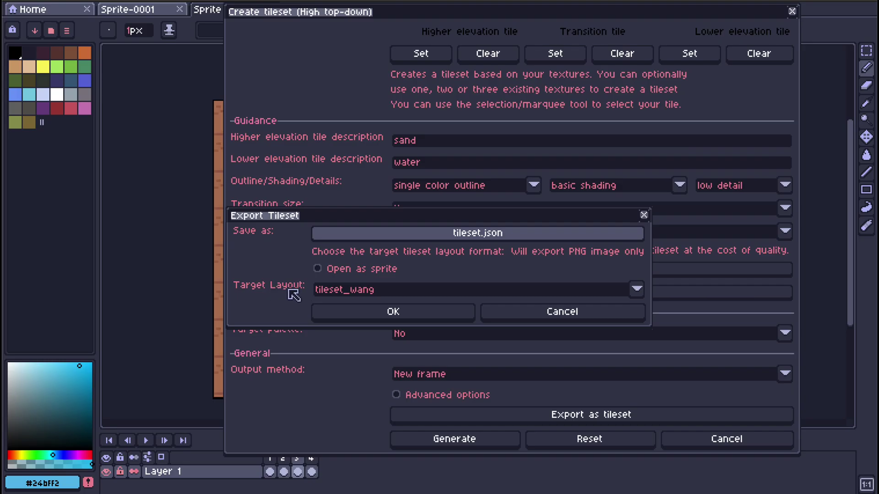
Step: Try the available target layouts for the exported tileset: tileset_wang, tileset_15 and tileset_3x3
{"action": "left_click", "coordinate": [356, 292]}
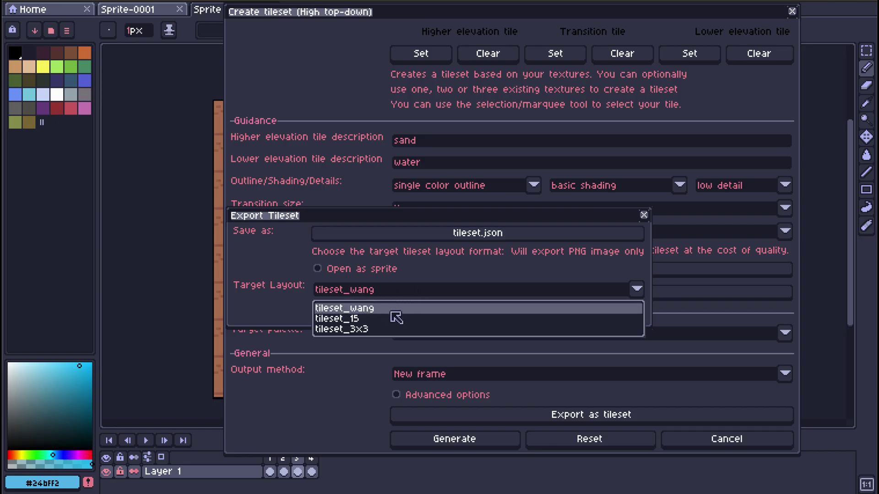
{"action": "left_click", "coordinate": [402, 298]}
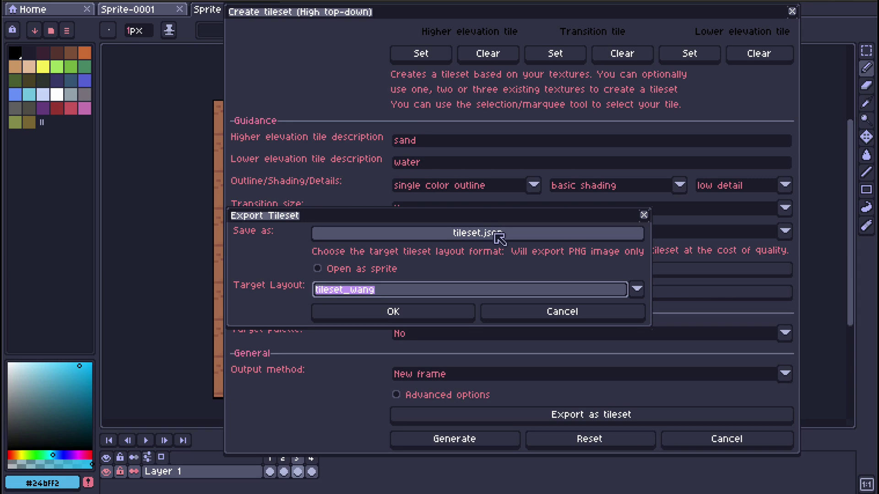
{"action": "left_click", "coordinate": [426, 290]}
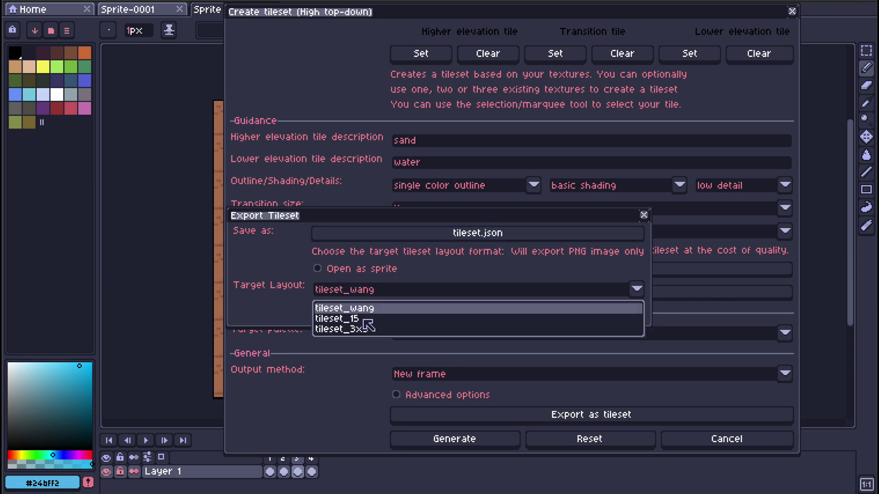
{"action": "left_click", "coordinate": [365, 320]}
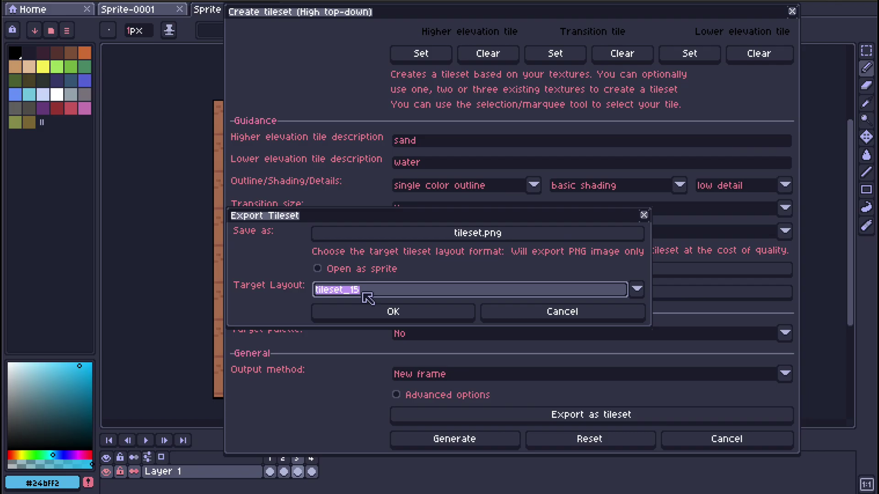
{"action": "left_click", "coordinate": [364, 293]}
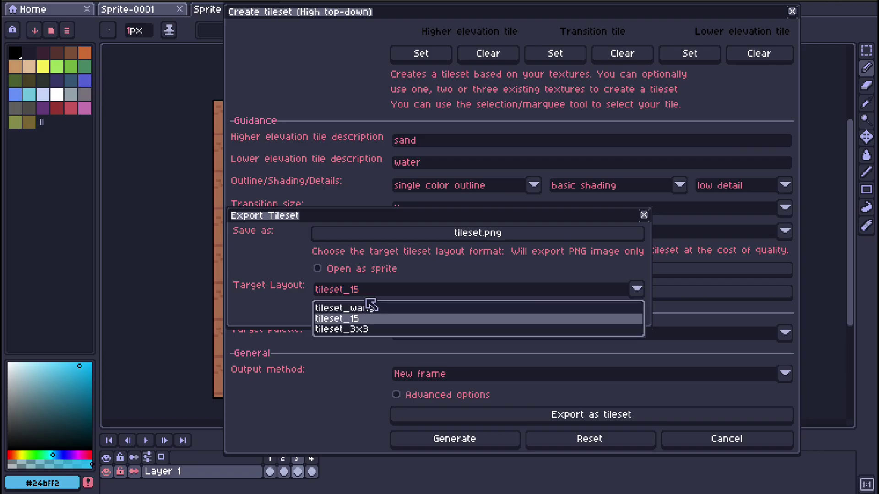
{"action": "left_click", "coordinate": [364, 330]}
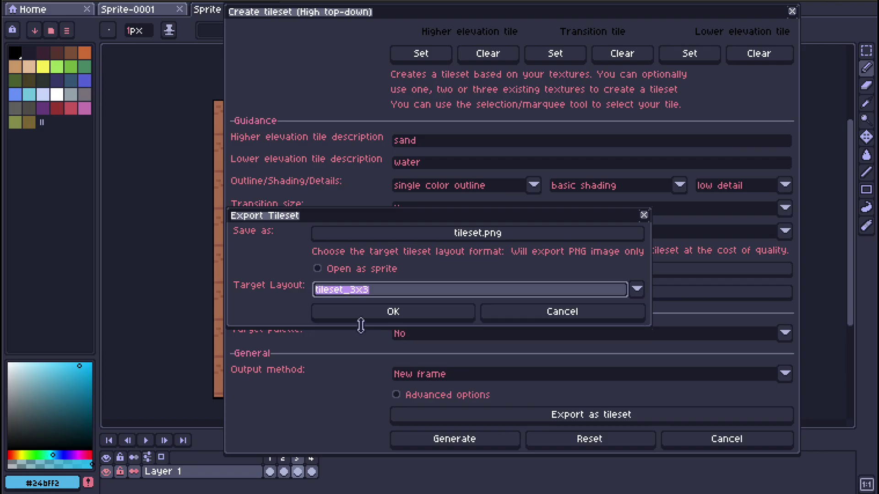
Step: Set the target layout to tileset_15, enable opening as a sprite, and export the grass and dirt tileset
{"action": "left_click", "coordinate": [372, 294]}
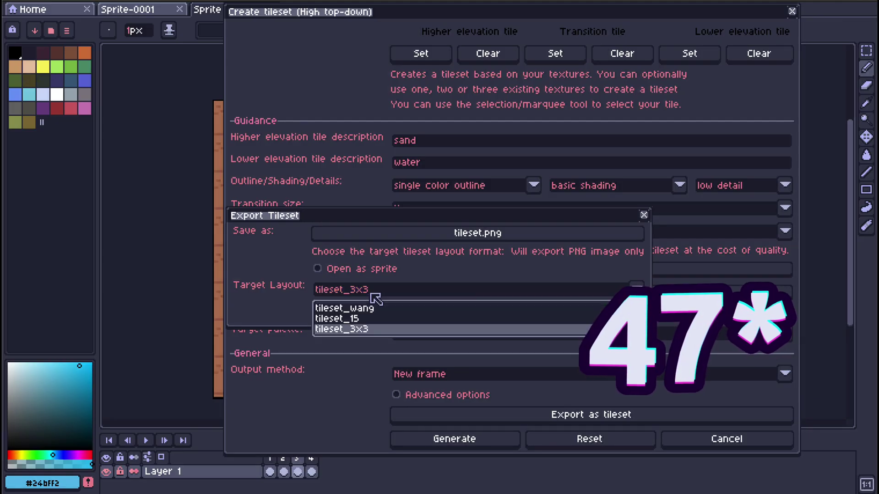
{"action": "left_click", "coordinate": [360, 319]}
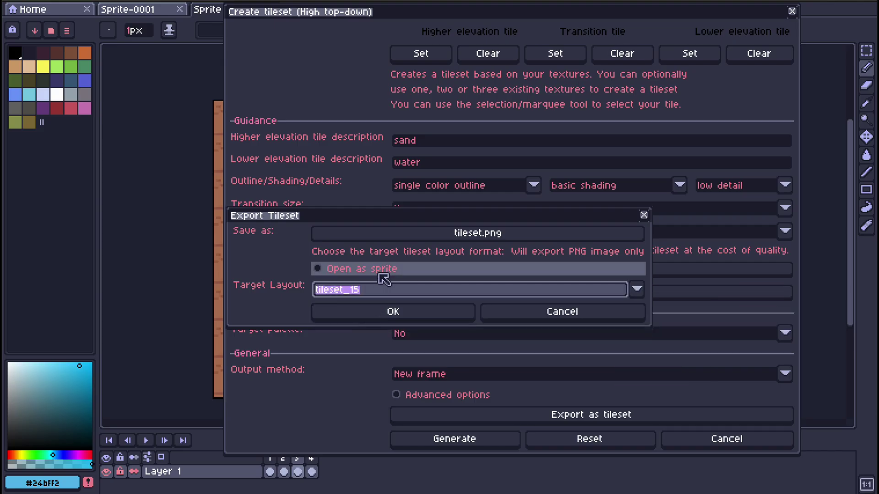
{"action": "left_click", "coordinate": [359, 275]}
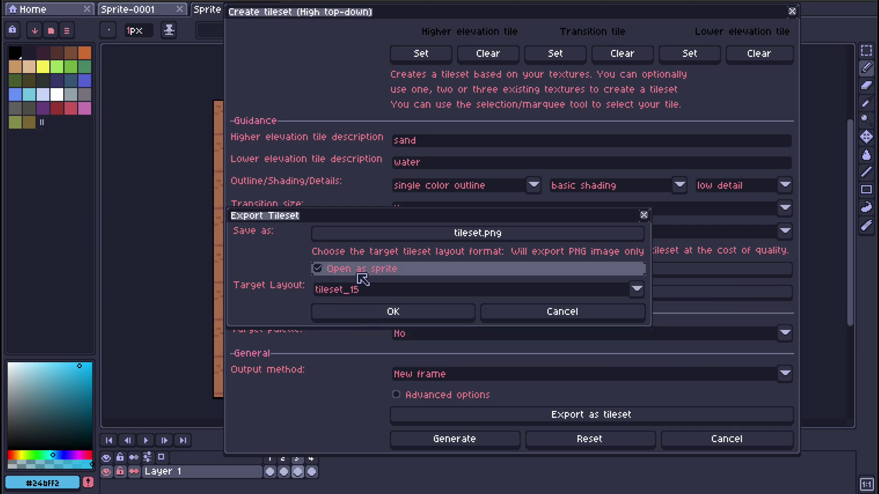
{"action": "left_click", "coordinate": [377, 318]}
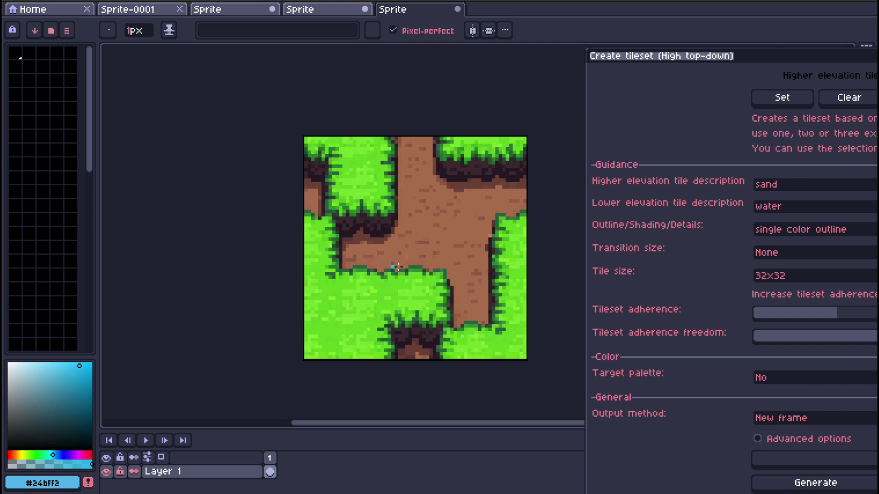
Step: Examine the tiles of the exported grass and dirt tileset with a marquee selection, and clear the selection
{"action": "left_click_drag", "start_coordinate": [424, 259], "coordinate": [386, 234]}
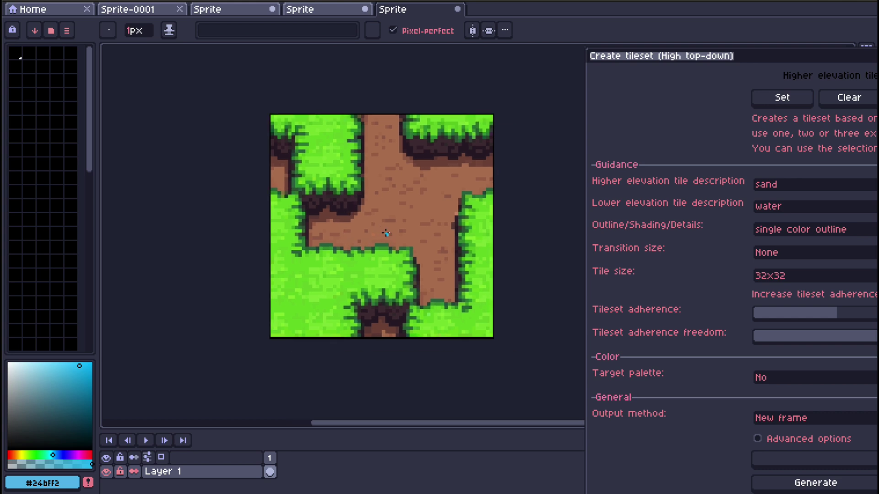
{"action": "key", "text": "m"}
{"action": "left_click_drag", "start_coordinate": [326, 339], "coordinate": [272, 284]}
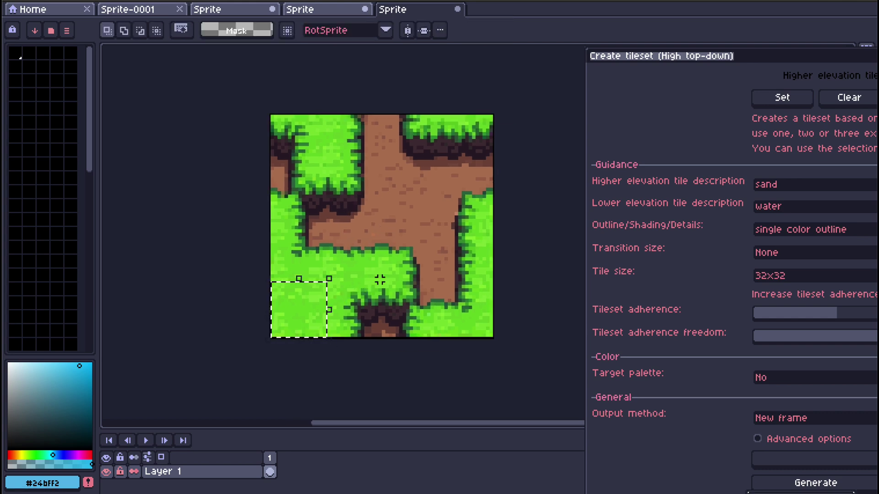
{"action": "left_click_drag", "start_coordinate": [299, 336], "coordinate": [453, 293]}
{"action": "left_click", "coordinate": [400, 227]}
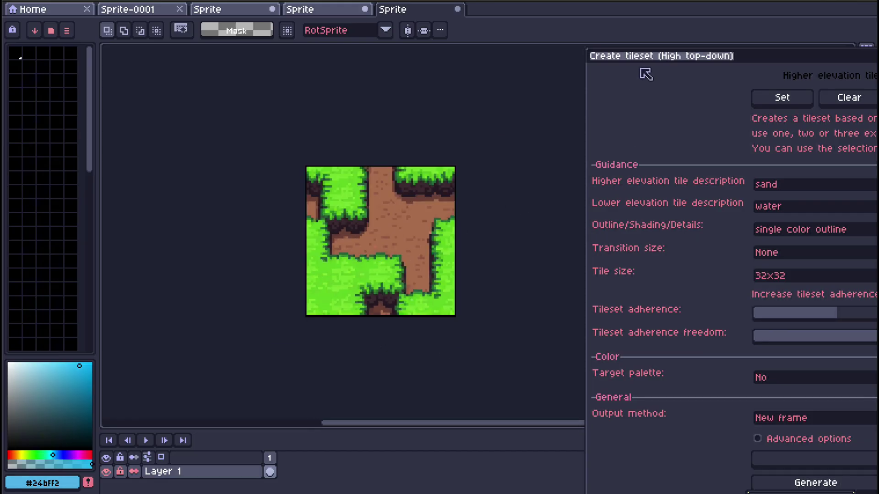
{"action": "left_click_drag", "start_coordinate": [650, 57], "coordinate": [565, 68]}
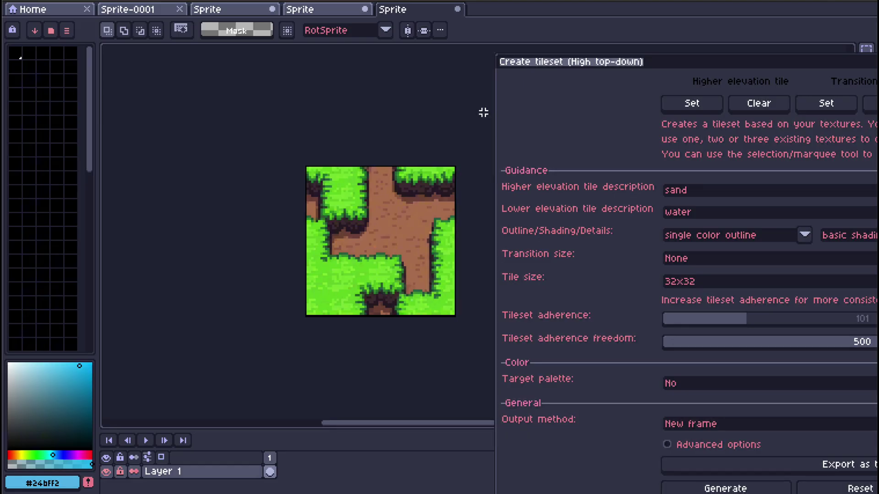
Step: Switch back to the sprite with the generated tilesets, view the grass and water frame, and return to grass and dirt frame 3
{"action": "left_click", "coordinate": [232, 11]}
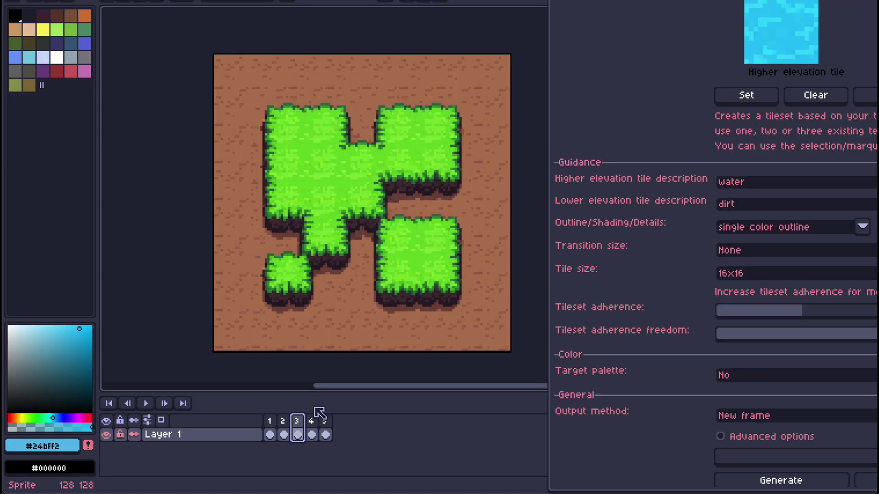
{"action": "left_click", "coordinate": [311, 420]}
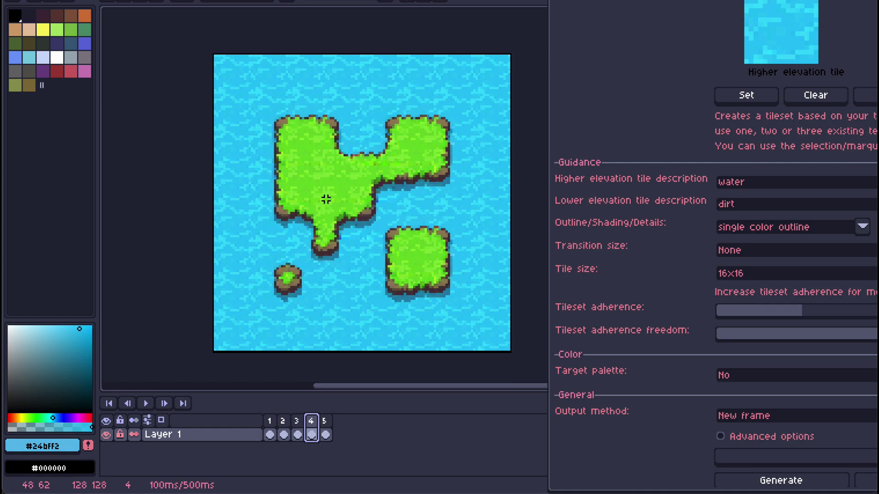
{"action": "left_click", "coordinate": [297, 420]}
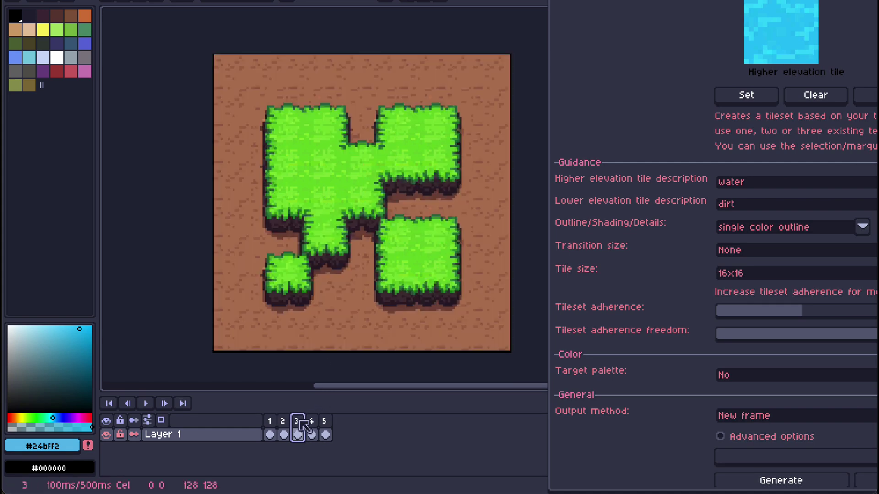
{"action": "left_click_drag", "start_coordinate": [548, 304], "coordinate": [447, 304]}
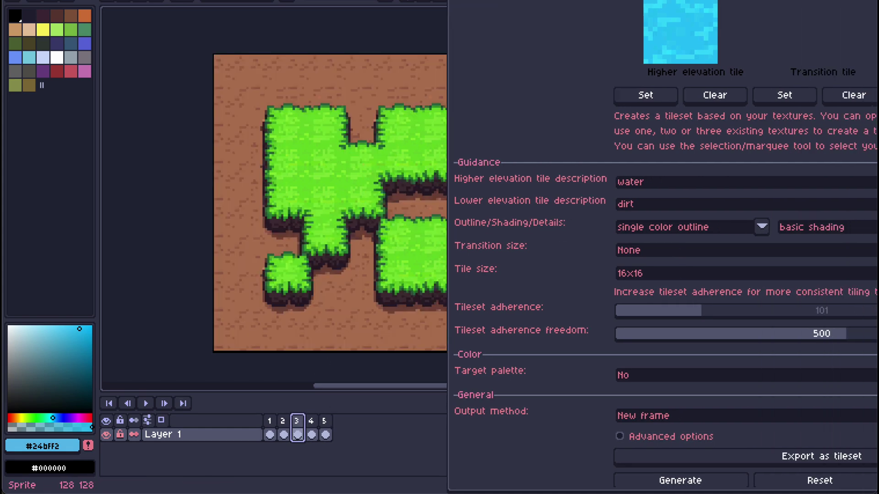
Step: Start exporting the grass and dirt tileset in frame 3 as a PNG with a file name beginning with grassand
{"action": "left_click", "coordinate": [814, 463]}
{"action": "left_click", "coordinate": [447, 195]}
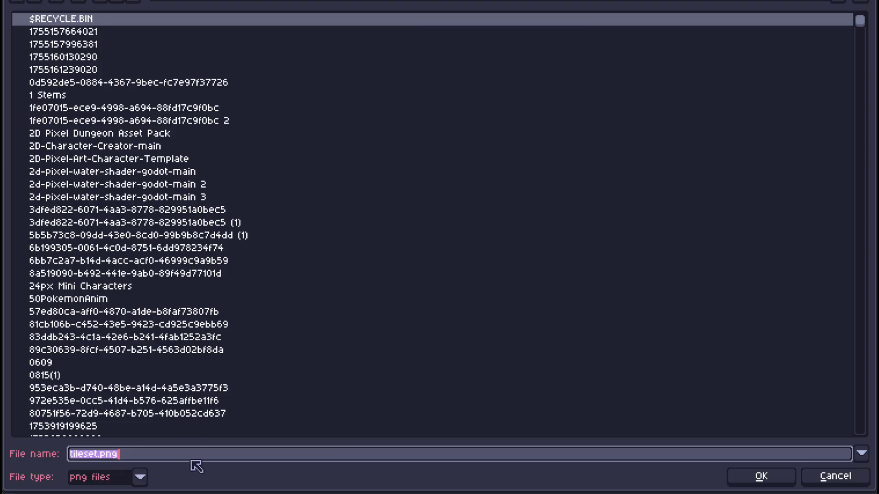
{"action": "type", "text": "grassand"}
{"action": "key", "text": "Return"}
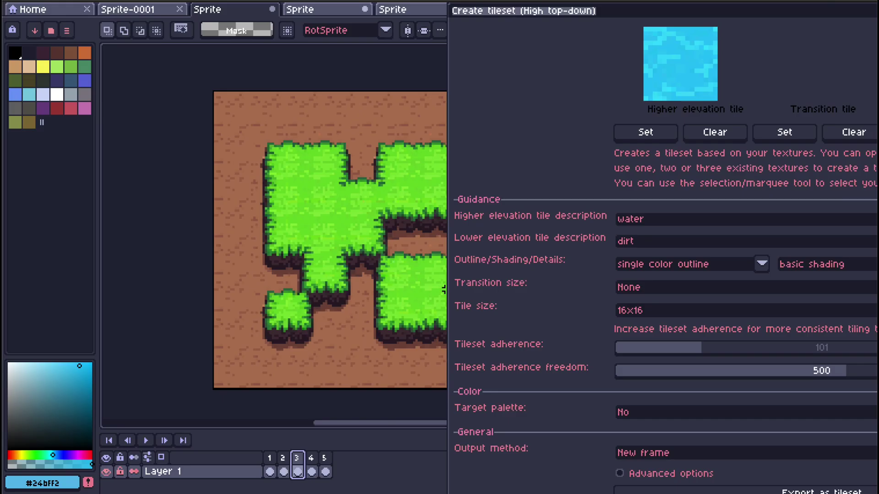
Step: Export the grass and water tileset in frame 4 with a PNG target layout as grassandwater.png
{"action": "key", "text": "Right"}
{"action": "left_click", "coordinate": [668, 490]}
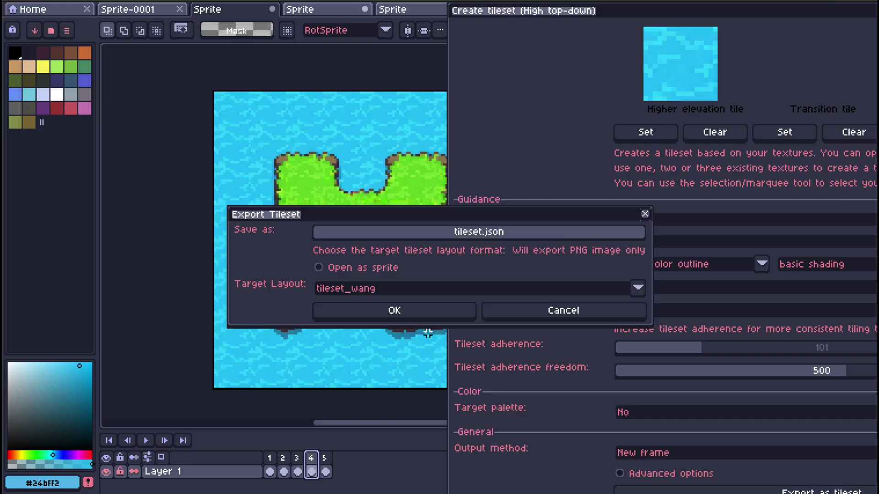
{"action": "left_click", "coordinate": [392, 289]}
{"action": "left_click", "coordinate": [362, 303]}
{"action": "left_click", "coordinate": [439, 232]}
{"action": "type", "text": "grassa"}
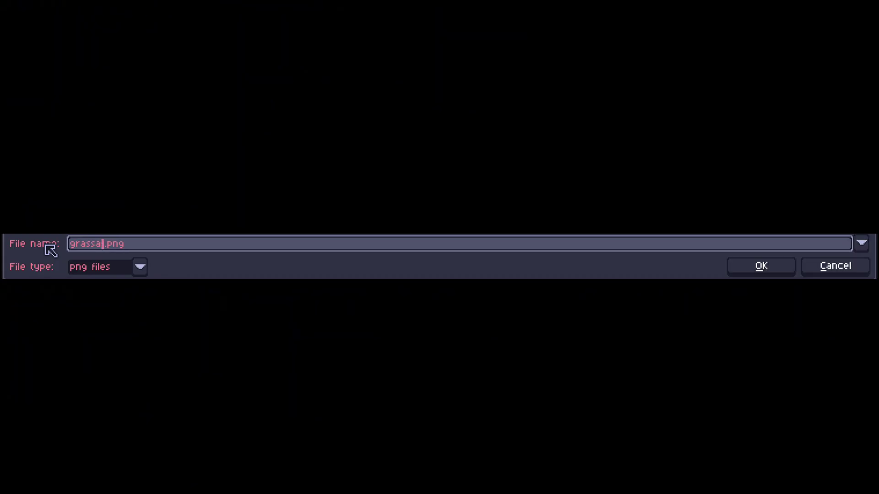
{"action": "type", "text": "ndwater"}
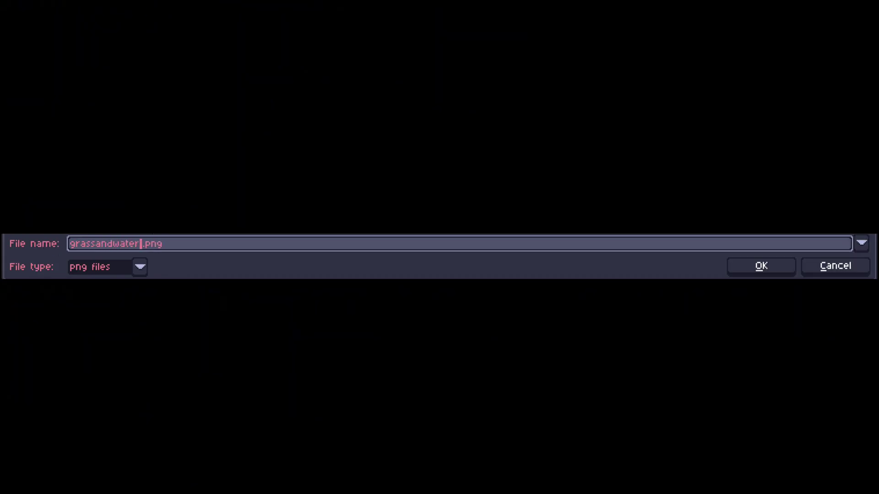
{"action": "key", "text": "Return"}
{"action": "left_click", "coordinate": [425, 316]}
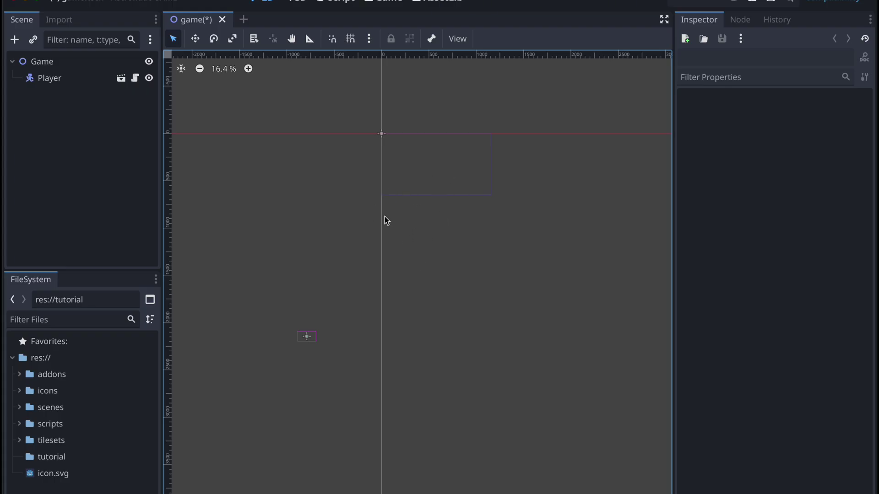
Step: In the Godot project settings, set the Default Texture Filter for canvas textures under Rendering to Nearest
{"action": "left_click", "coordinate": [165, 16]}
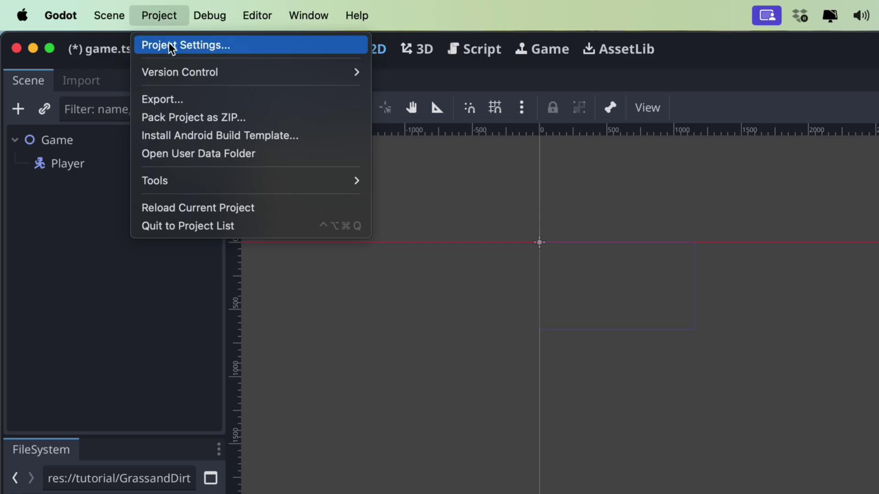
{"action": "left_click", "coordinate": [238, 46]}
{"action": "scroll", "coordinate": [216, 317], "scroll_direction": "down", "scroll_amount": 10}
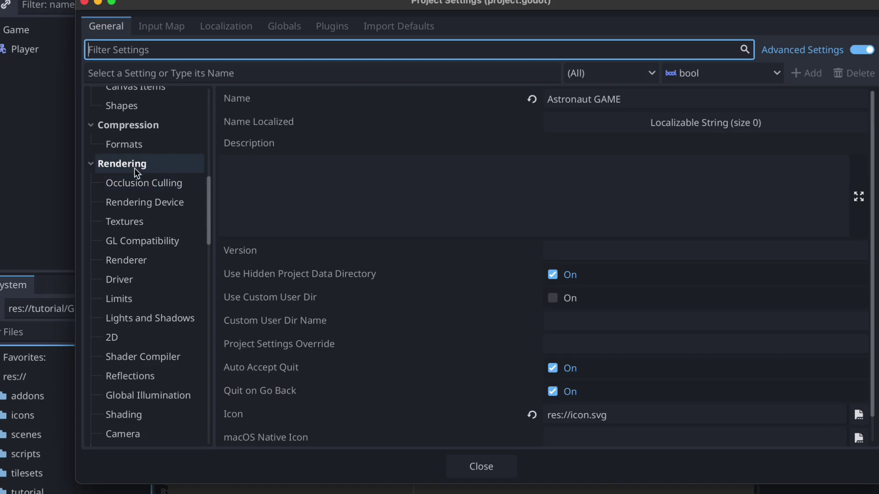
{"action": "left_click", "coordinate": [148, 227]}
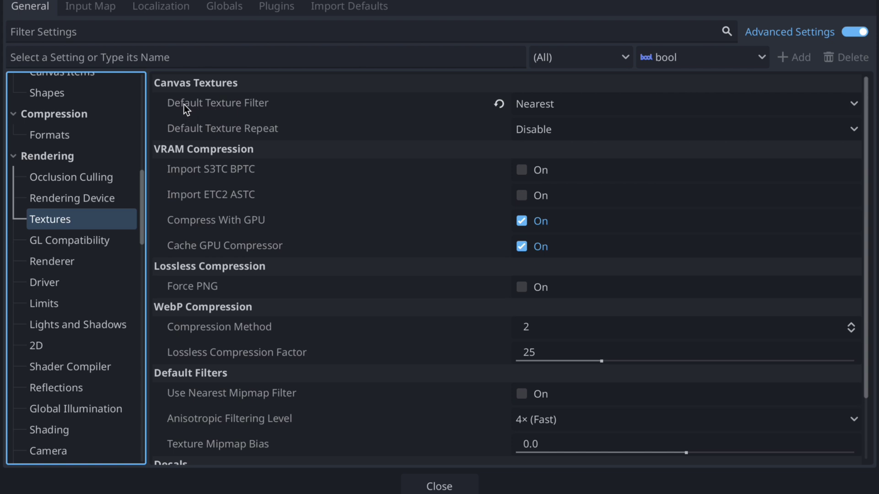
{"action": "left_click", "coordinate": [201, 105]}
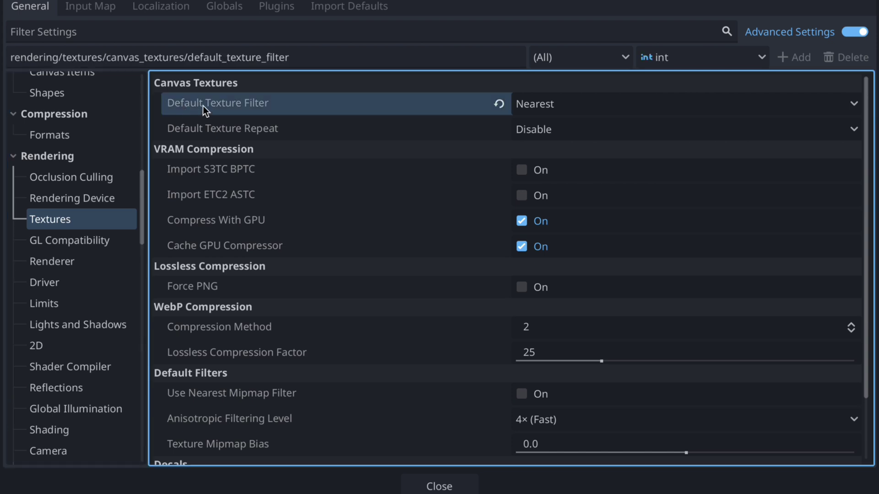
{"action": "left_click", "coordinate": [554, 109]}
{"action": "left_click", "coordinate": [548, 128]}
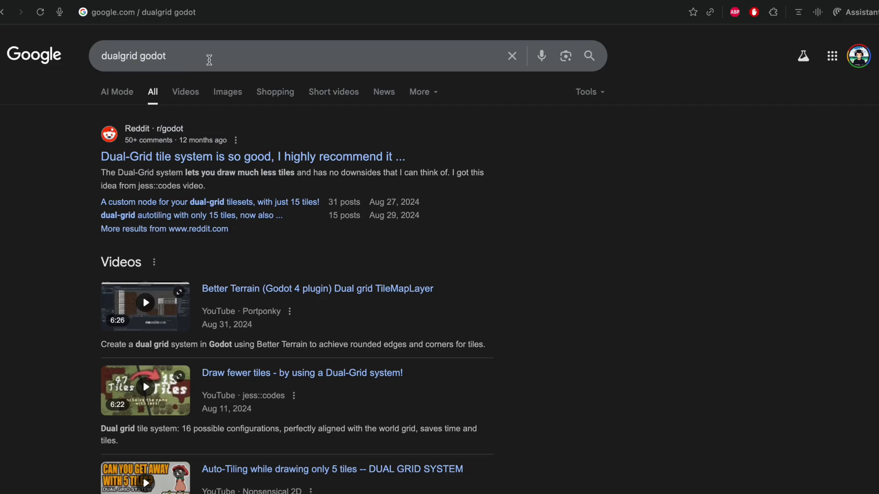
Step: Open the TileMapDual GitHub repository from the dualgrid godot search results and read the README's introduction
{"action": "scroll", "coordinate": [279, 103], "scroll_direction": "down", "scroll_amount": 6}
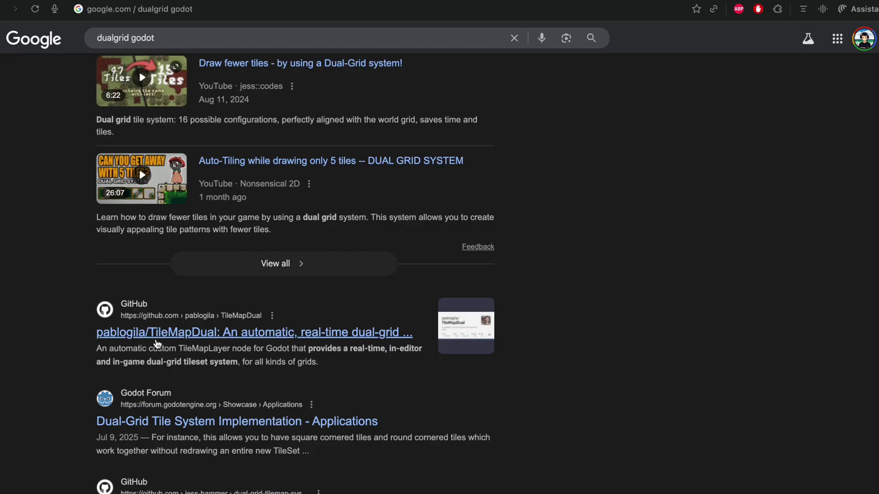
{"action": "left_click", "coordinate": [193, 336]}
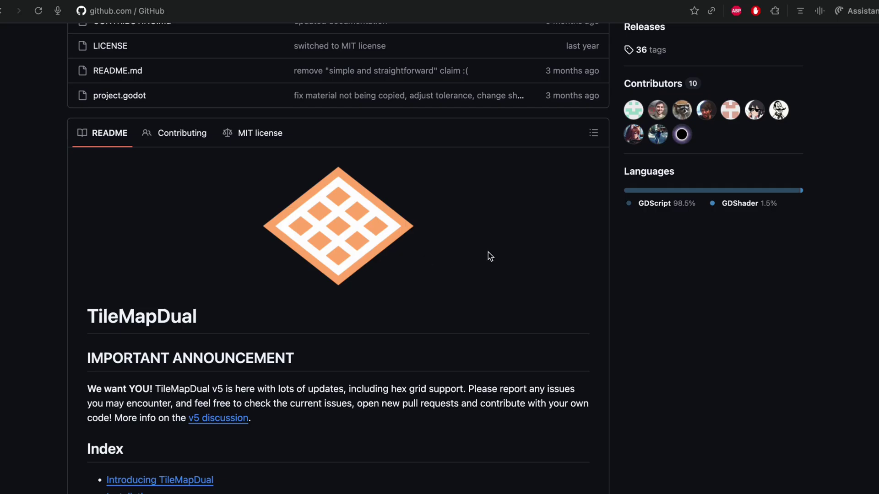
{"action": "scroll", "coordinate": [516, 254], "scroll_direction": "down", "scroll_amount": 2}
{"action": "scroll", "coordinate": [507, 238], "scroll_direction": "down", "scroll_amount": 8}
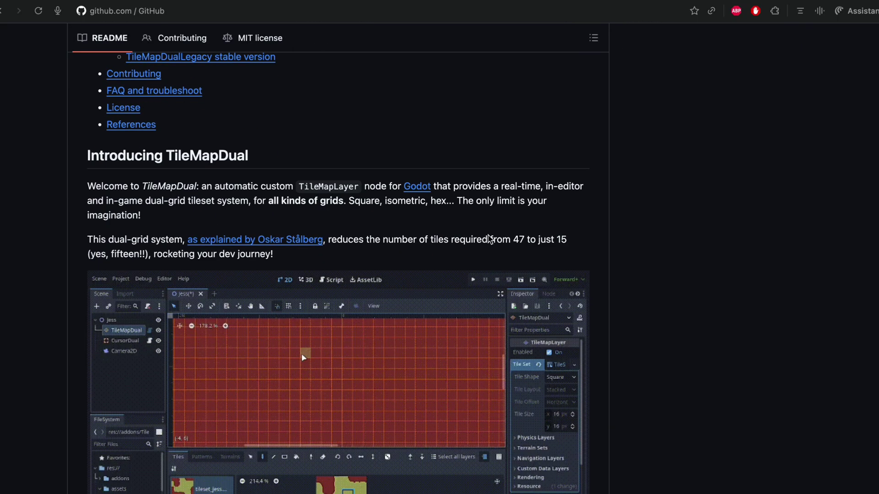
Step: Skim the rest of the TileMapDual README introduction and download the repository as a ZIP
{"action": "scroll", "coordinate": [365, 346], "scroll_direction": "down", "scroll_amount": 3}
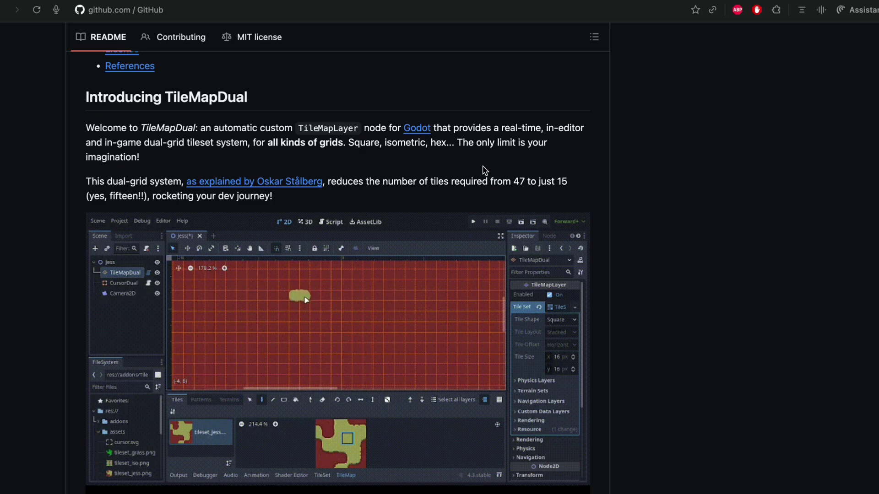
{"action": "scroll", "coordinate": [457, 206], "scroll_direction": "up", "scroll_amount": 10}
{"action": "scroll", "coordinate": [426, 232], "scroll_direction": "up", "scroll_amount": 6}
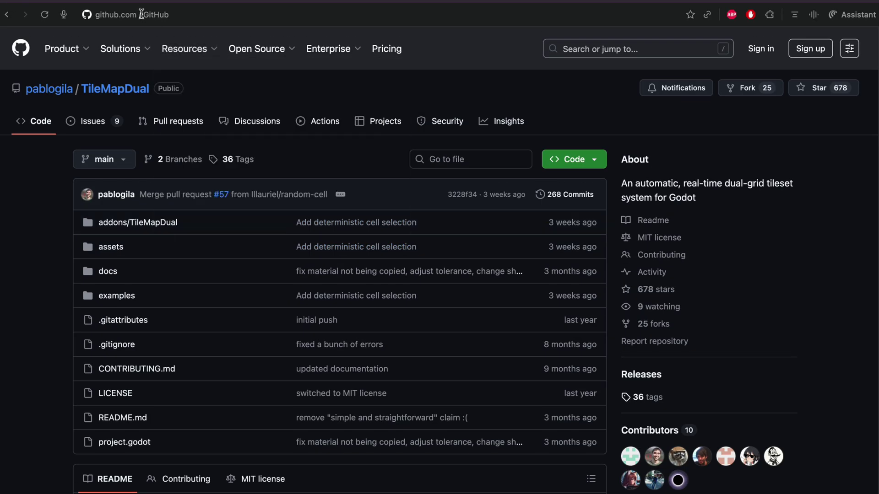
{"action": "mouse_move", "coordinate": [213, 17]}
{"action": "left_click", "coordinate": [597, 166]}
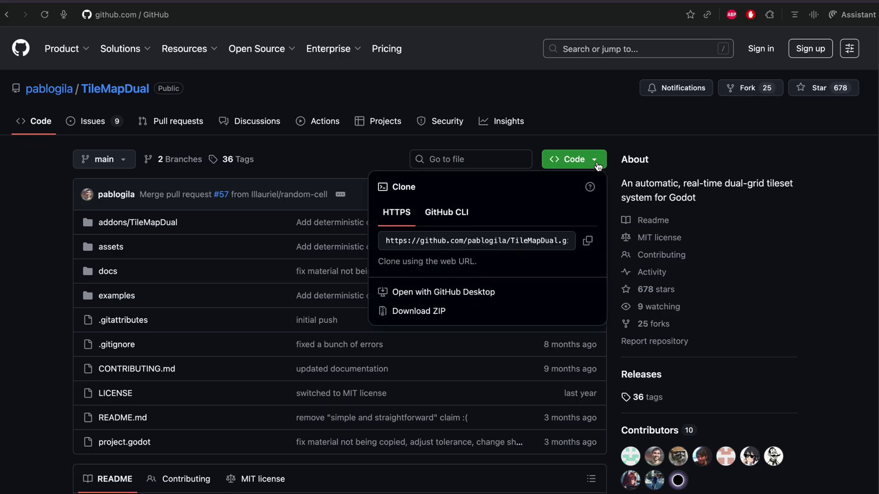
{"action": "left_click", "coordinate": [465, 314]}
Step: Switch to the Downloads folder in Finder, open TileMapDual-main 3 and select the TileMapDual folder inside addons
{"action": "key", "text": "super+Tab"}
{"action": "key", "text": "super+grave"}
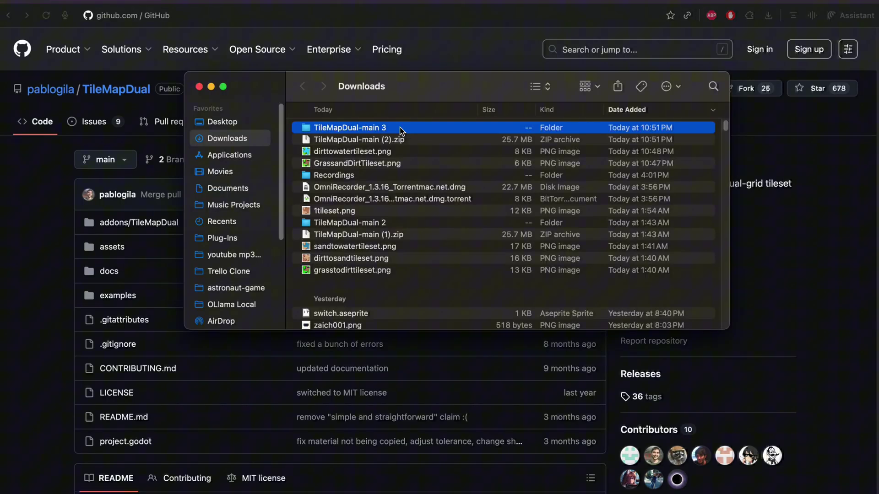
{"action": "double_click", "coordinate": [402, 128]}
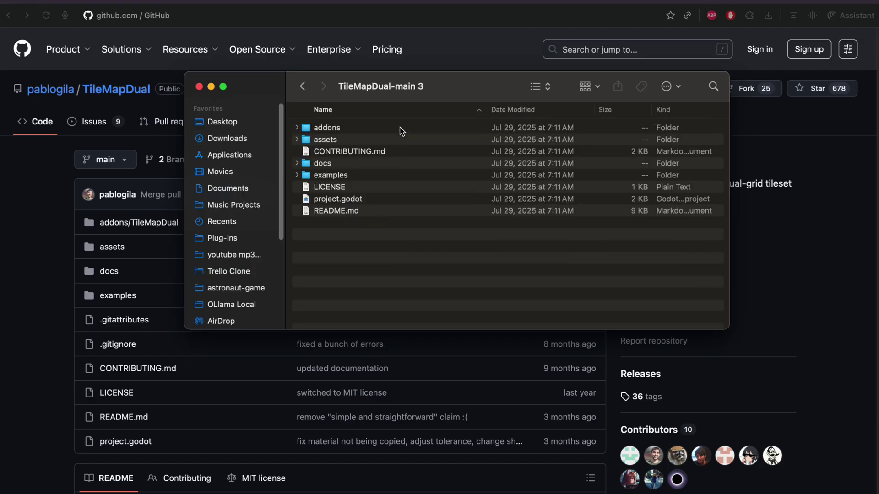
{"action": "left_click_drag", "start_coordinate": [438, 90], "coordinate": [385, 86]}
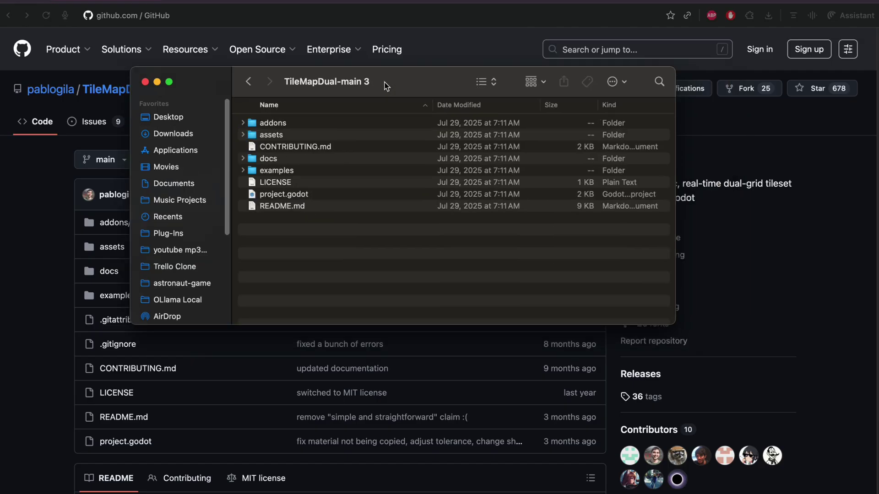
{"action": "left_click", "coordinate": [286, 122]}
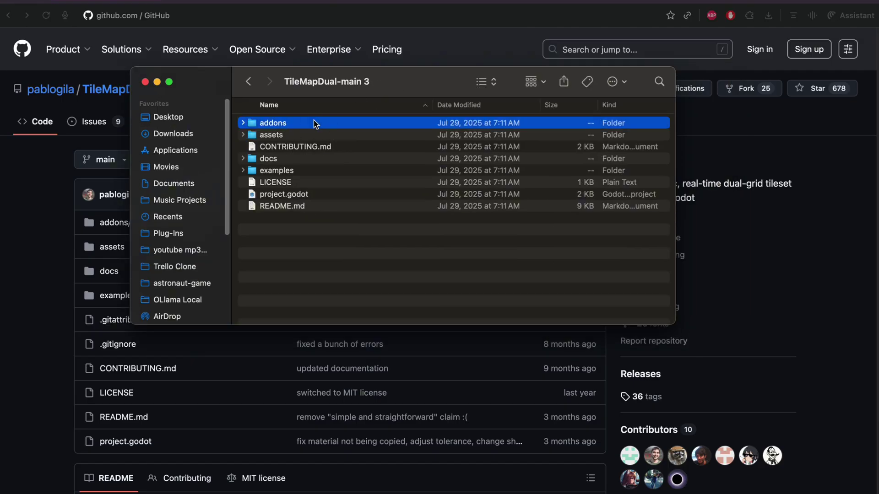
{"action": "left_click", "coordinate": [243, 123]}
{"action": "left_click", "coordinate": [326, 138]}
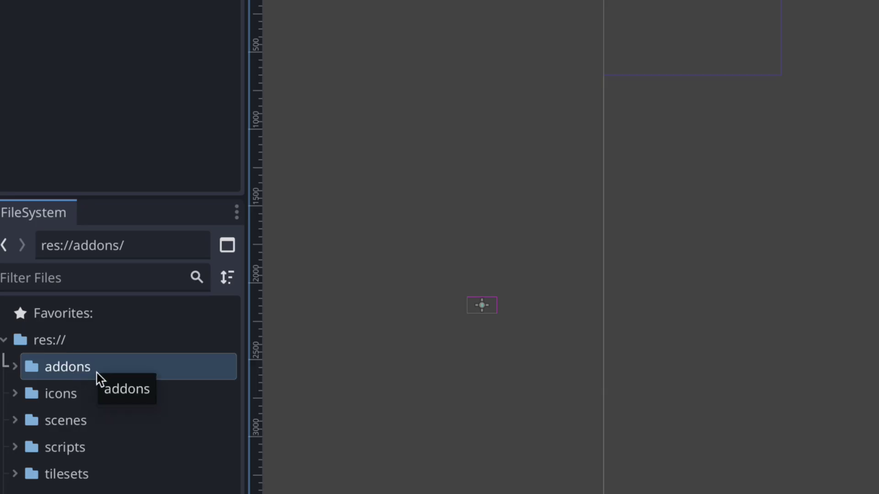
Step: Copy the TileMapDual folder from the download into the Godot project's res://addons folder
{"action": "key", "text": "super+Tab"}
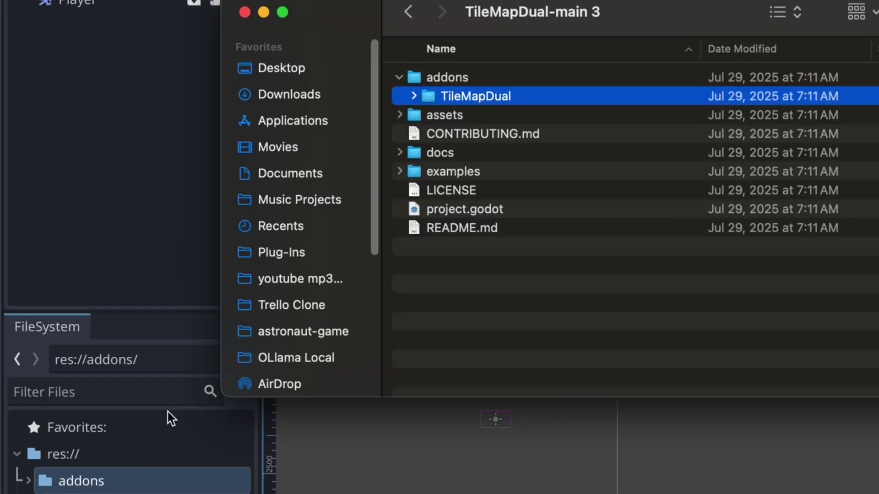
{"action": "left_click", "coordinate": [466, 84]}
{"action": "left_click_drag", "start_coordinate": [470, 84], "coordinate": [93, 481]}
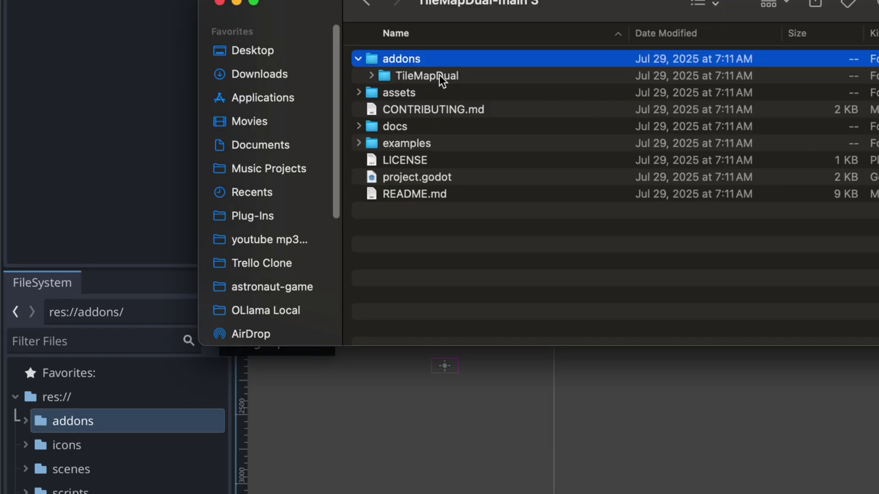
{"action": "left_click", "coordinate": [392, 124]}
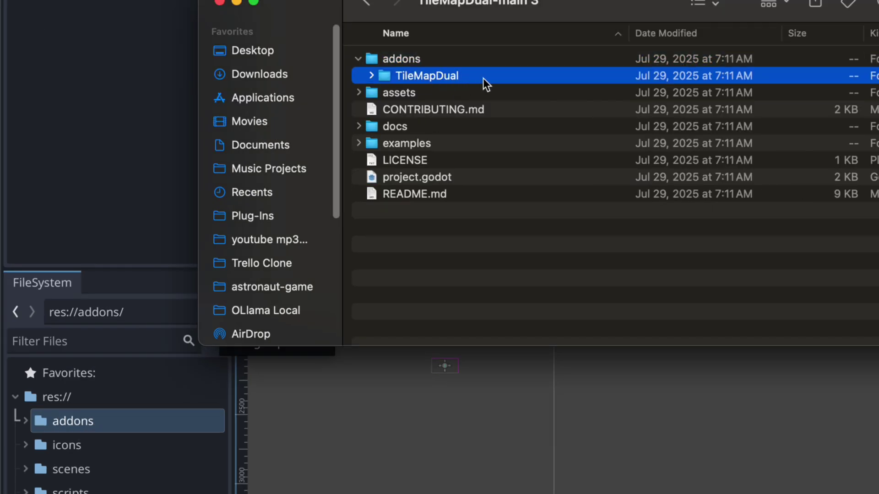
{"action": "left_click_drag", "start_coordinate": [510, 79], "coordinate": [348, 263]}
{"action": "left_click_drag", "start_coordinate": [347, 263], "coordinate": [74, 421]}
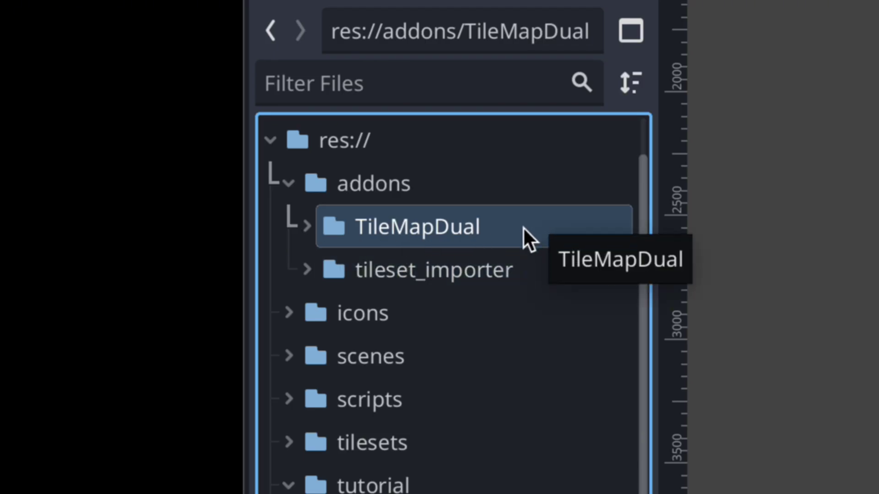
Step: Open the Godot project's Project Settings
{"action": "left_click", "coordinate": [471, 188]}
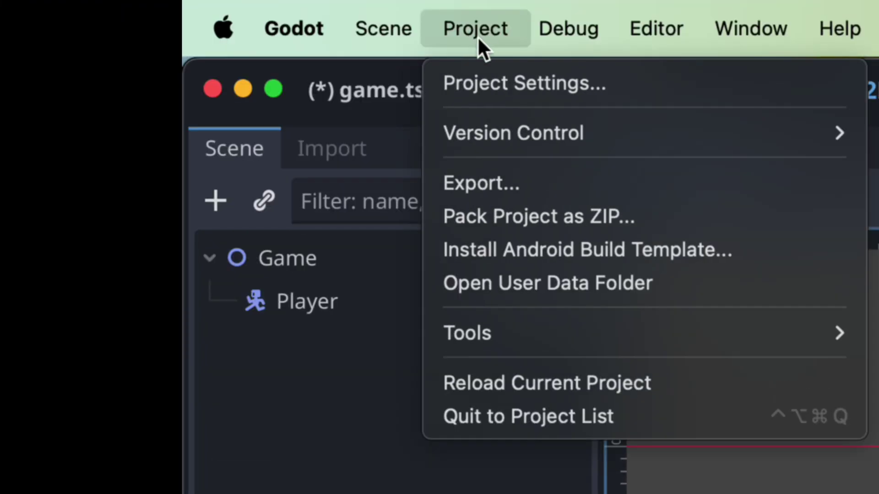
{"action": "left_click", "coordinate": [527, 82]}
{"action": "left_click", "coordinate": [492, 155]}
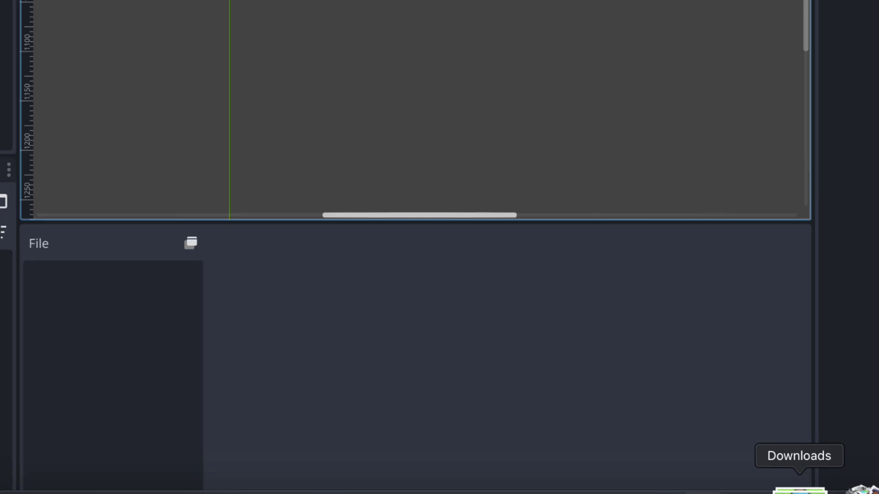
Step: Import grassanddirt.png and grassandwater.png from Downloads into the project's tutorial folder and select grassanddirt.png
{"action": "left_click", "coordinate": [677, 493]}
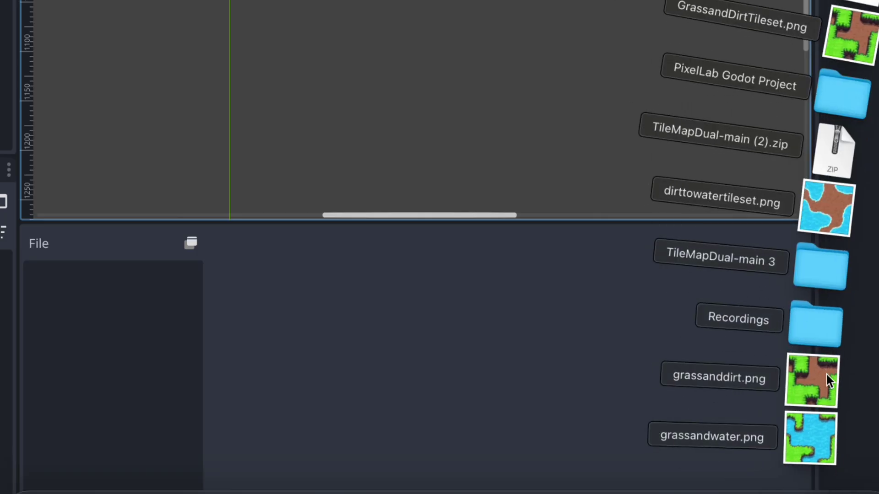
{"action": "left_click_drag", "start_coordinate": [699, 420], "coordinate": [95, 443]}
{"action": "left_click_drag", "start_coordinate": [178, 409], "coordinate": [95, 450]}
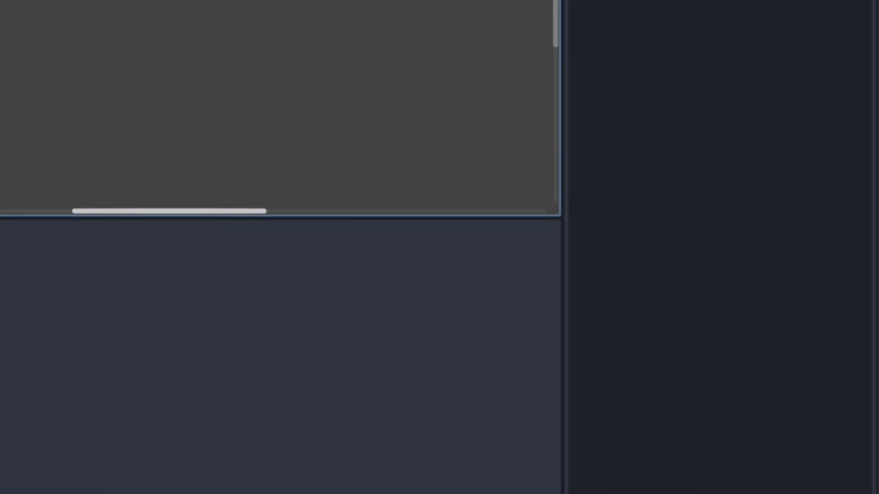
{"action": "left_click", "coordinate": [545, 488]}
{"action": "left_click_drag", "start_coordinate": [561, 449], "coordinate": [54, 430]}
{"action": "left_click", "coordinate": [54, 431]}
{"action": "left_click", "coordinate": [138, 453]}
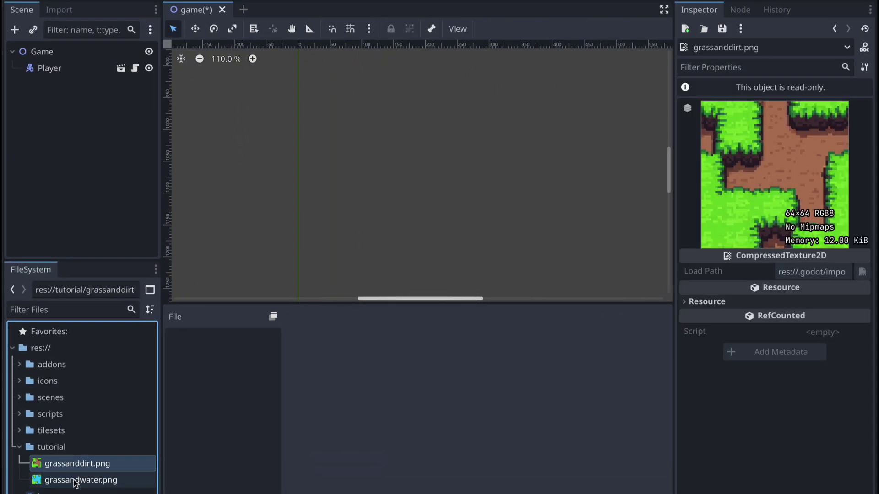
{"action": "left_click", "coordinate": [75, 480]}
{"action": "left_click", "coordinate": [77, 464]}
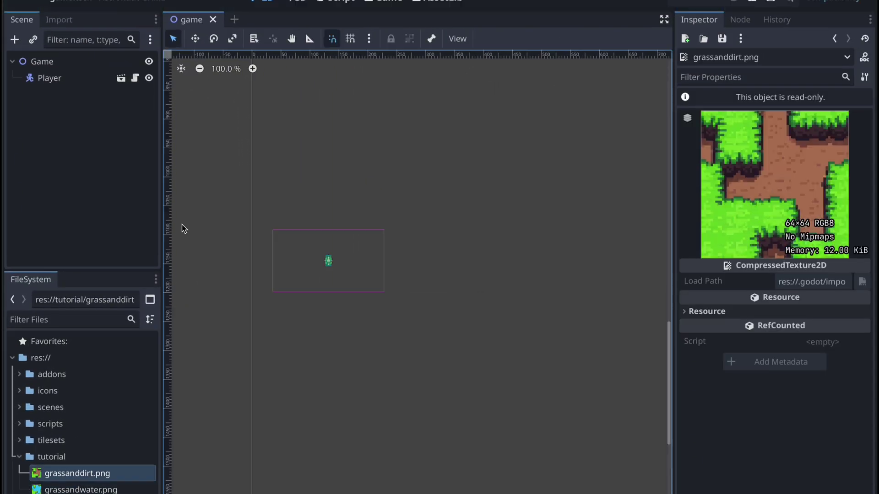
Step: Add a TileMapDual node to the Game scene, finding it with the search term tilemap
{"action": "left_click", "coordinate": [15, 39]}
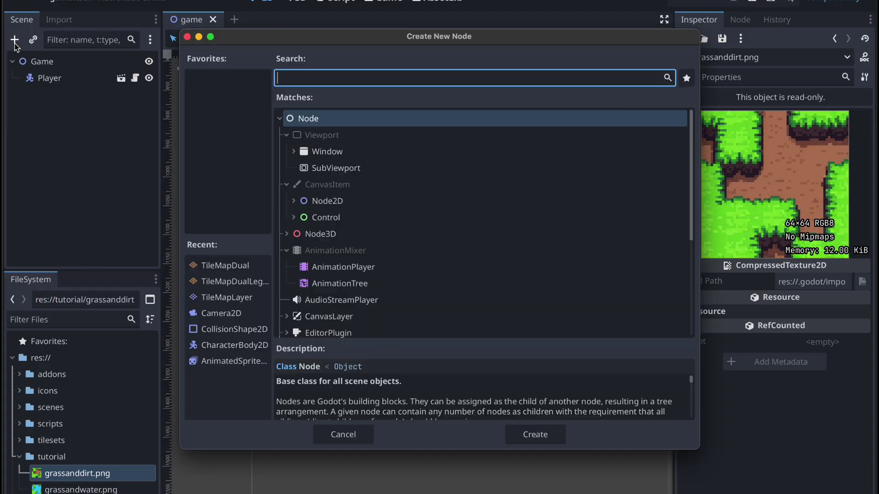
{"action": "type", "text": "tilemap"}
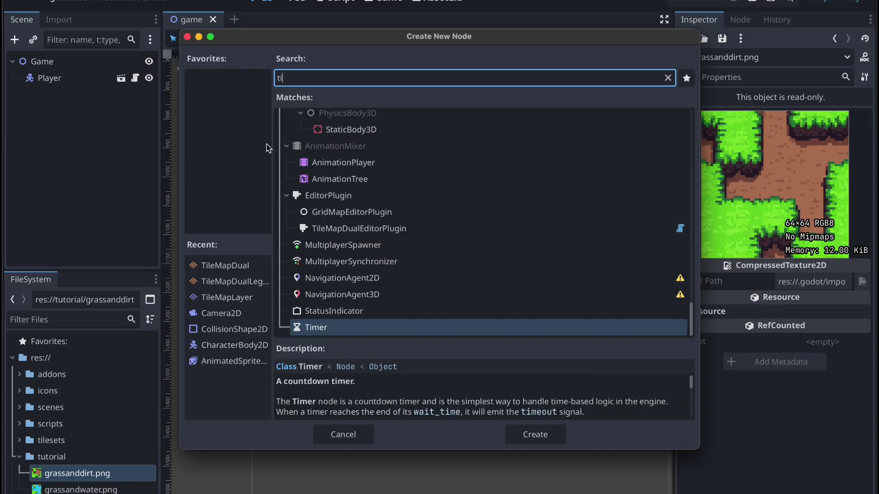
{"action": "left_click", "coordinate": [384, 203]}
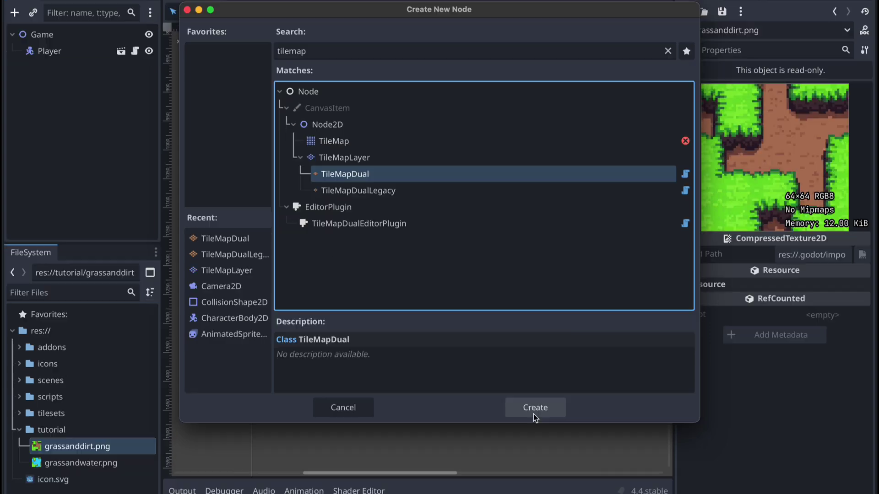
{"action": "left_click", "coordinate": [532, 411]}
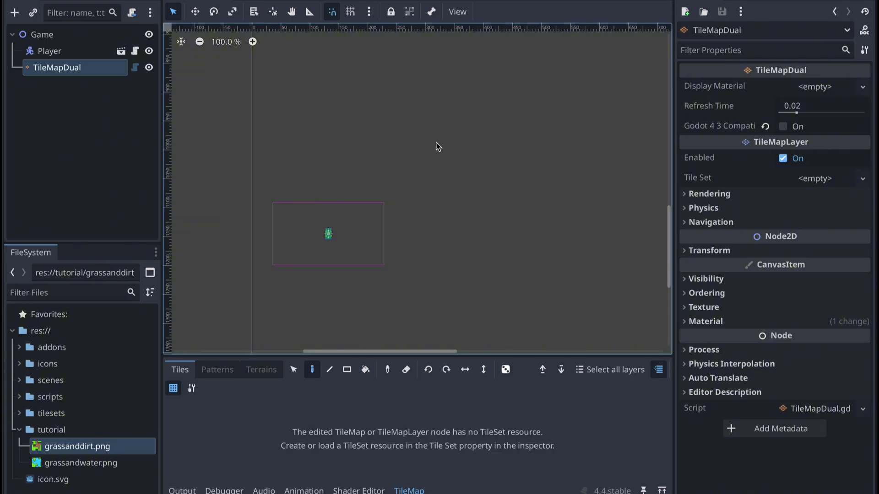
Step: Assign a new TileSet resource to the TileMapDual node's Tile Set property
{"action": "left_click", "coordinate": [694, 179]}
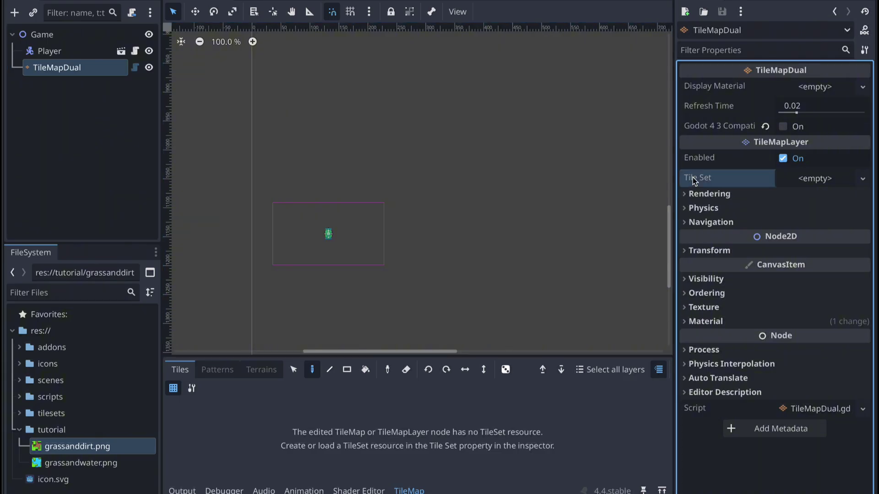
{"action": "left_click", "coordinate": [836, 183]}
{"action": "left_click", "coordinate": [732, 179]}
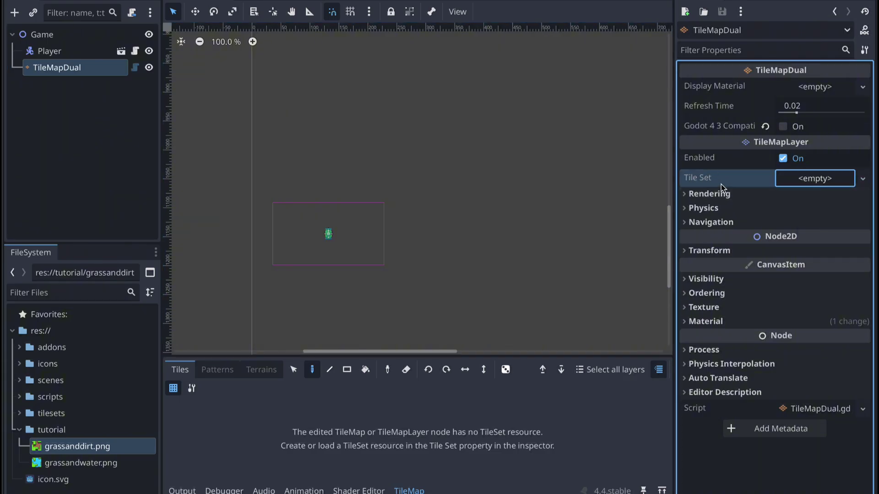
{"action": "left_click", "coordinate": [815, 179]}
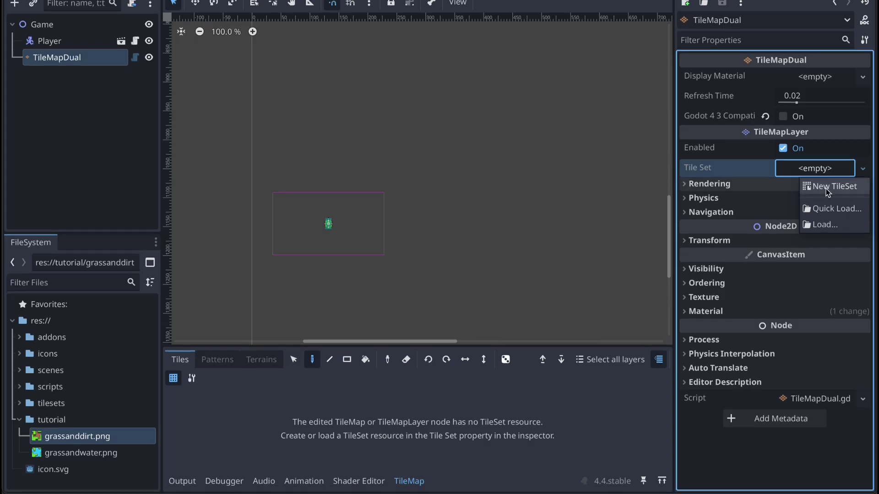
{"action": "left_click", "coordinate": [831, 193]}
Step: Enlarge the TileSet editor, add grassanddirt.png as an atlas tile source and let its tiles be created automatically
{"action": "left_click", "coordinate": [443, 481]}
{"action": "left_click", "coordinate": [444, 481]}
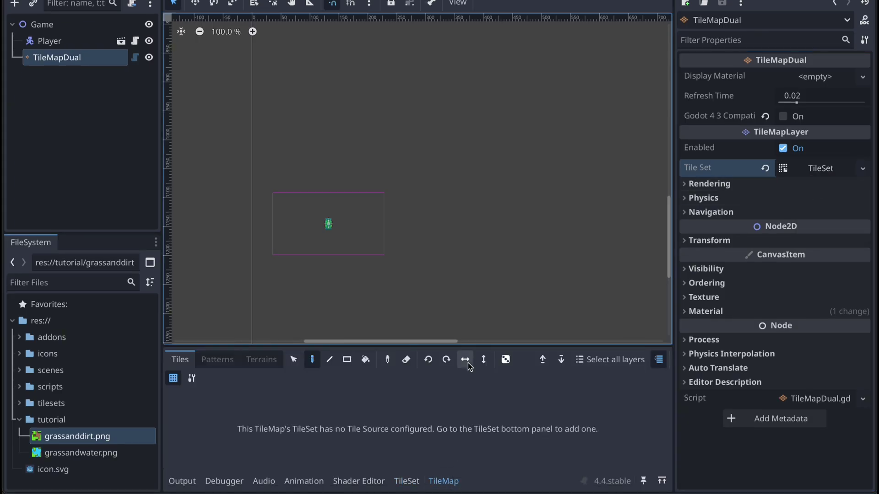
{"action": "left_click_drag", "start_coordinate": [463, 344], "coordinate": [463, 293]}
{"action": "left_click", "coordinate": [406, 480]}
{"action": "left_click", "coordinate": [443, 481]}
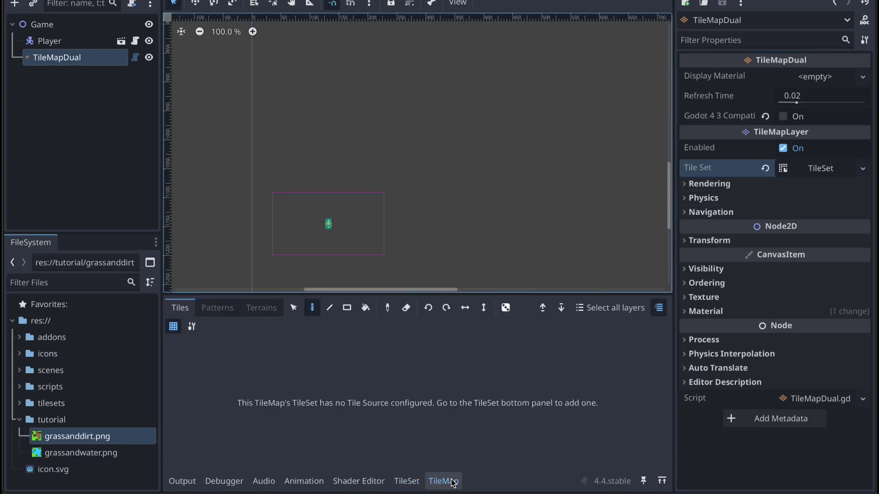
{"action": "left_click", "coordinate": [406, 481]}
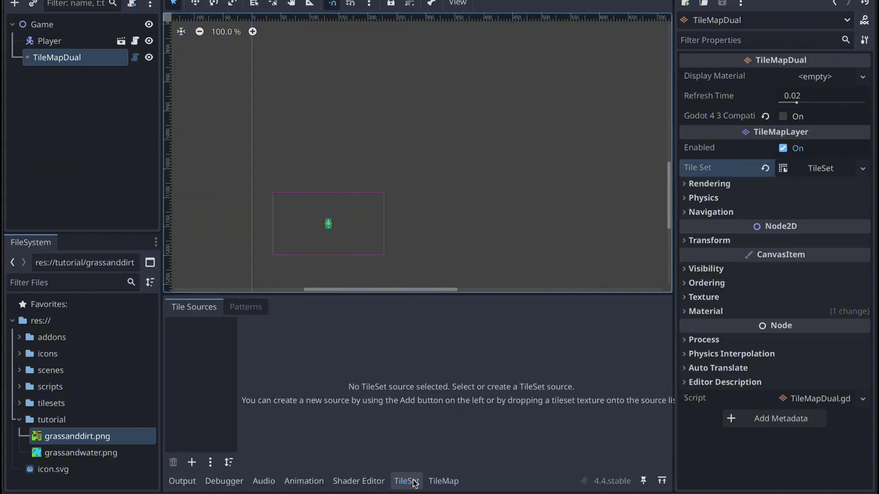
{"action": "left_click", "coordinate": [73, 438]}
{"action": "left_click_drag", "start_coordinate": [72, 438], "coordinate": [207, 359]}
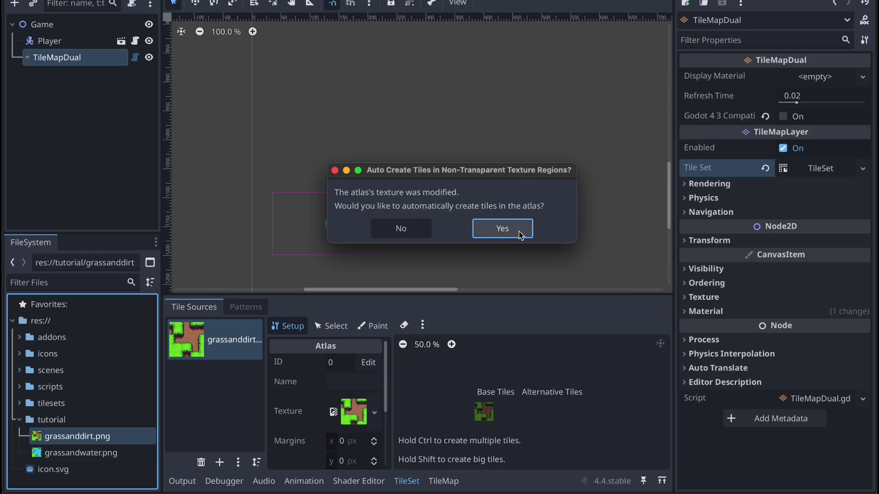
{"action": "left_click", "coordinate": [502, 229]}
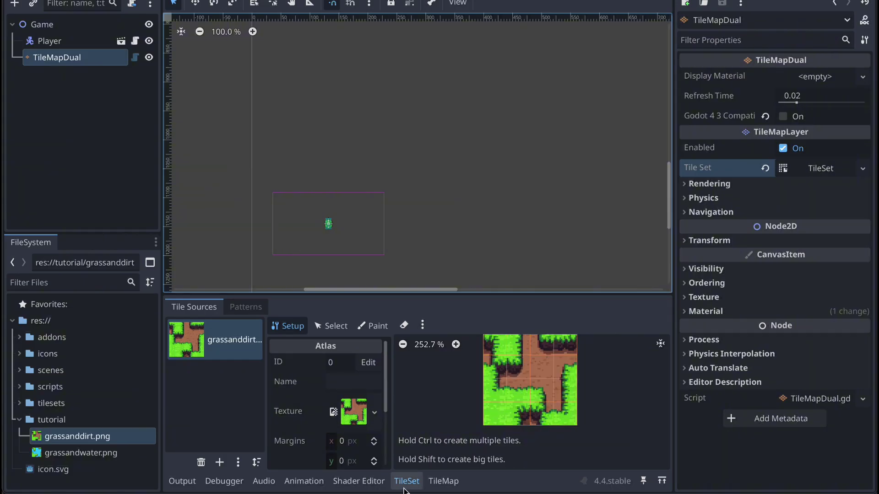
Step: Paint a rounded, filled grass patch above and beside the player with the <any> terrain of Terrain Set 0
{"action": "left_click", "coordinate": [446, 480]}
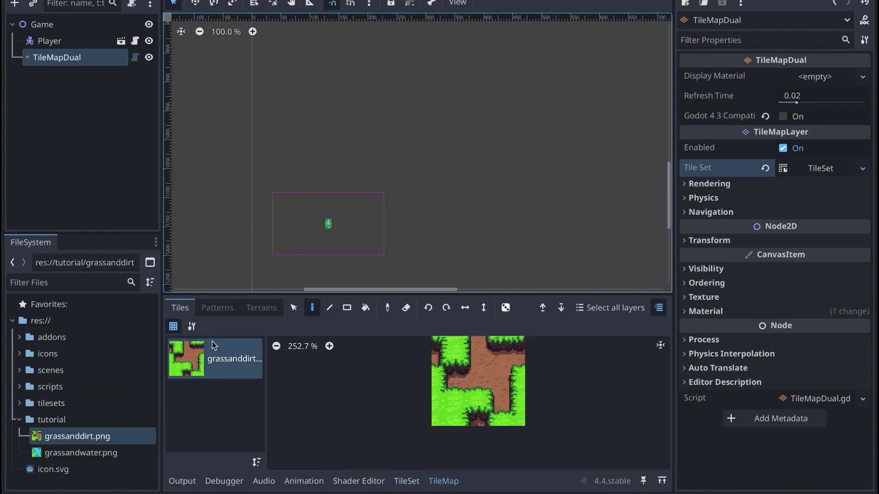
{"action": "left_click", "coordinate": [266, 307]}
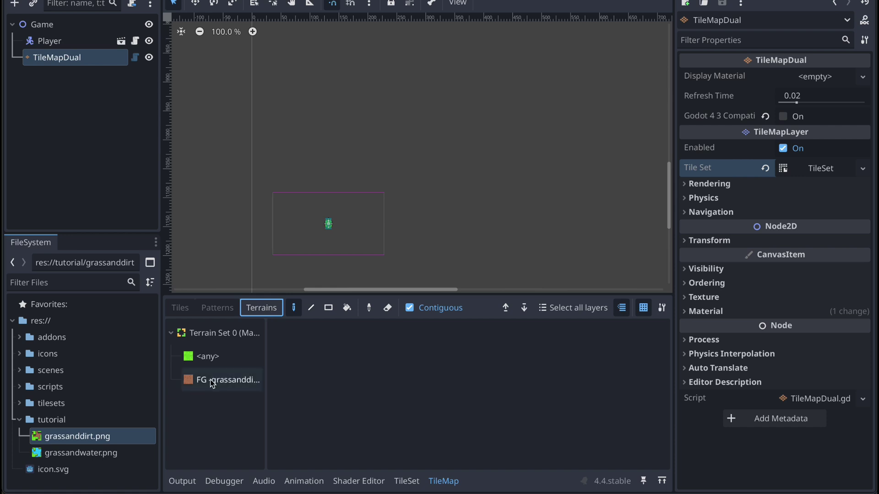
{"action": "left_click", "coordinate": [214, 359]}
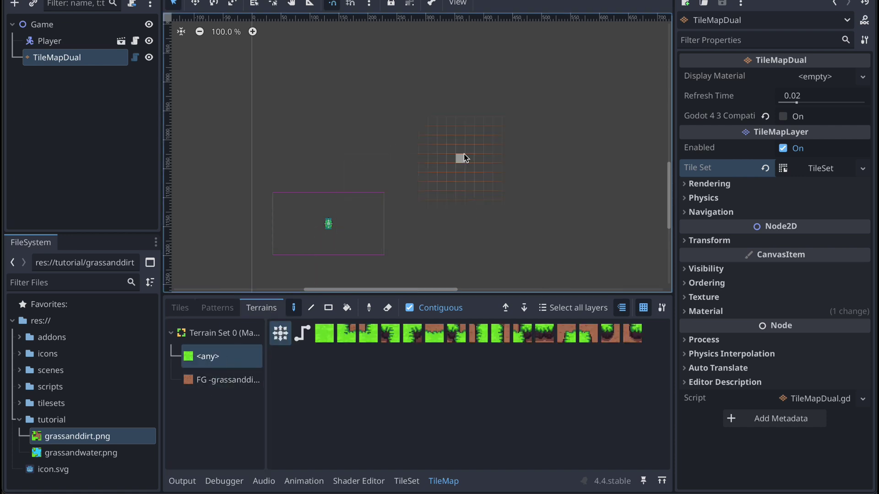
{"action": "left_click", "coordinate": [471, 142]}
{"action": "left_click_drag", "start_coordinate": [462, 170], "coordinate": [463, 134]}
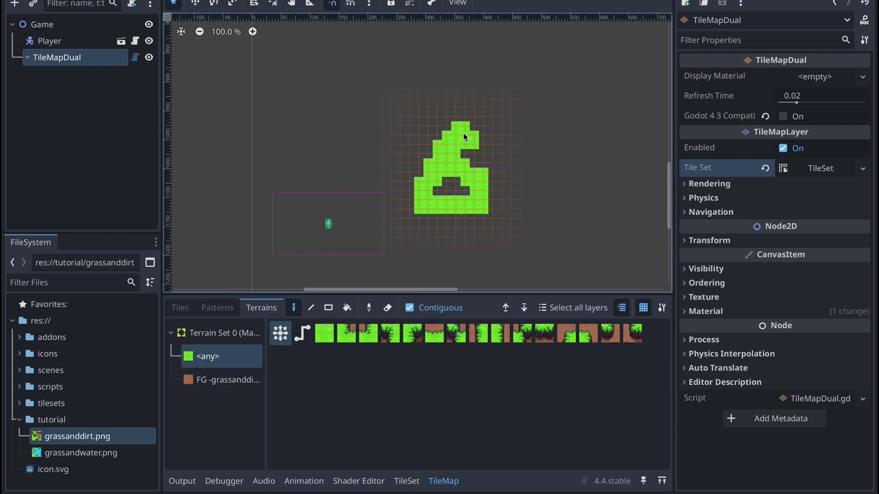
{"action": "mouse_move", "coordinate": [439, 182]}
{"action": "left_mouse_down"}
{"action": "mouse_move", "coordinate": [476, 140]}
{"action": "mouse_move", "coordinate": [428, 169]}
{"action": "mouse_move", "coordinate": [398, 173]}
{"action": "mouse_move", "coordinate": [476, 122]}
{"action": "mouse_move", "coordinate": [427, 198]}
{"action": "mouse_move", "coordinate": [473, 123]}
{"action": "mouse_move", "coordinate": [436, 206]}
{"action": "left_mouse_up"}
{"action": "mouse_move", "coordinate": [488, 200]}
{"action": "left_mouse_down"}
{"action": "mouse_move", "coordinate": [477, 111]}
{"action": "mouse_move", "coordinate": [410, 208]}
{"action": "left_mouse_up"}
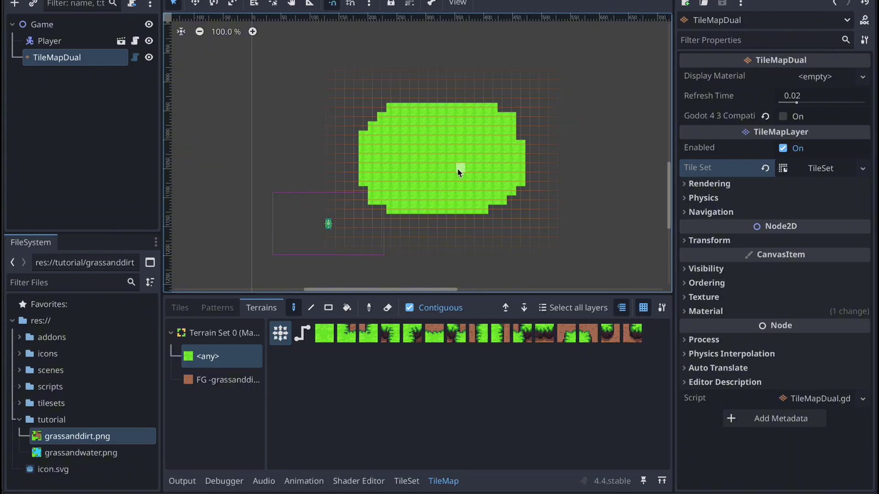
Step: Paint a closed dirt path with a spiral inside it on the grass patch using the FG -grassanddirt terrain
{"action": "left_click", "coordinate": [226, 380]}
{"action": "left_click_drag", "start_coordinate": [428, 153], "coordinate": [448, 157]}
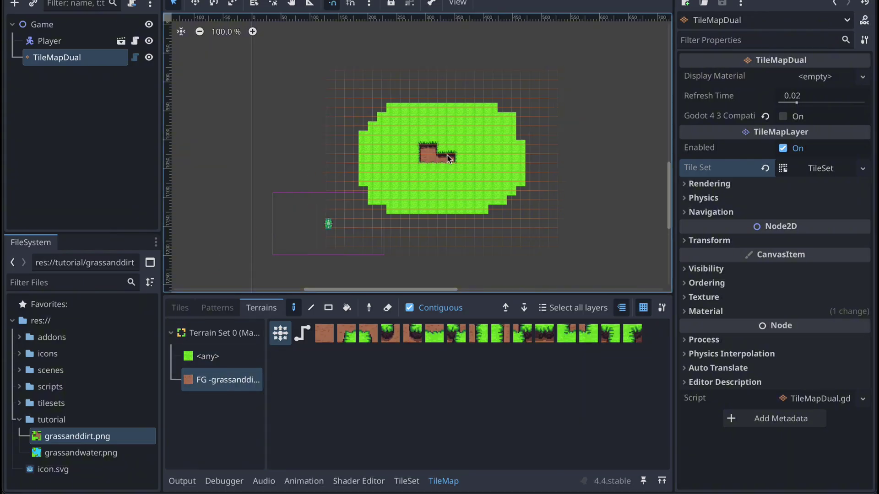
{"action": "left_click_drag", "start_coordinate": [406, 179], "coordinate": [437, 160]}
{"action": "scroll", "coordinate": [437, 161], "scroll_direction": "up", "scroll_amount": 4}
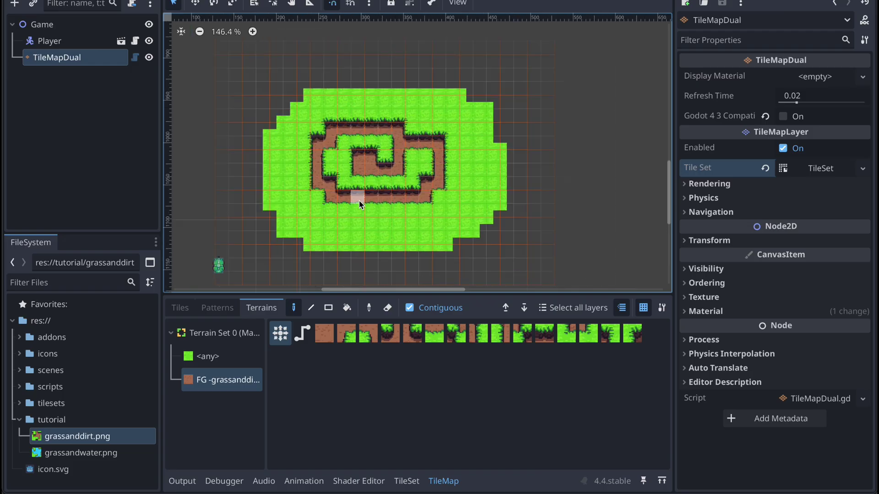
Step: Add grassandwater.png as a second atlas source in the TileSet and let its tiles be created automatically
{"action": "left_click", "coordinate": [82, 452]}
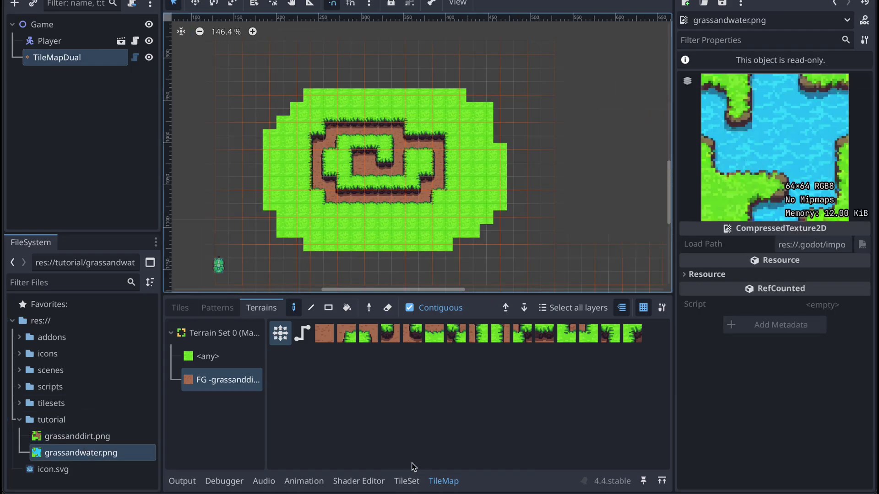
{"action": "left_click", "coordinate": [407, 481]}
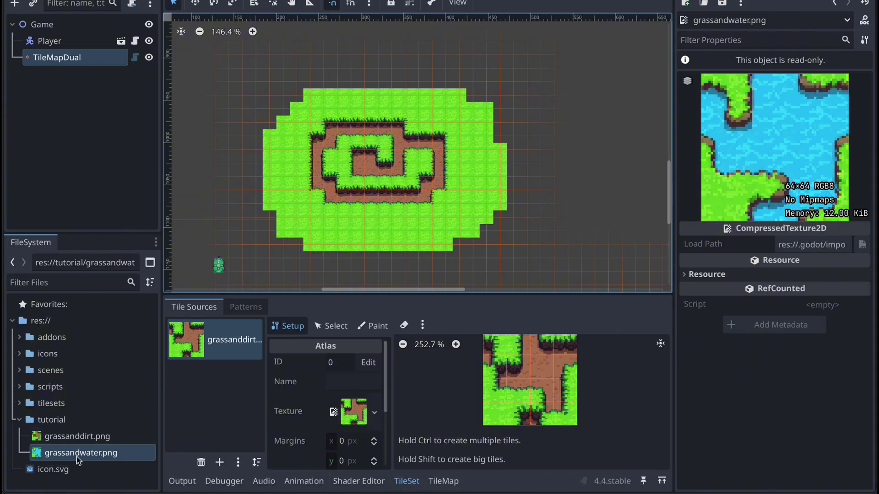
{"action": "left_click_drag", "start_coordinate": [76, 454], "coordinate": [221, 395]}
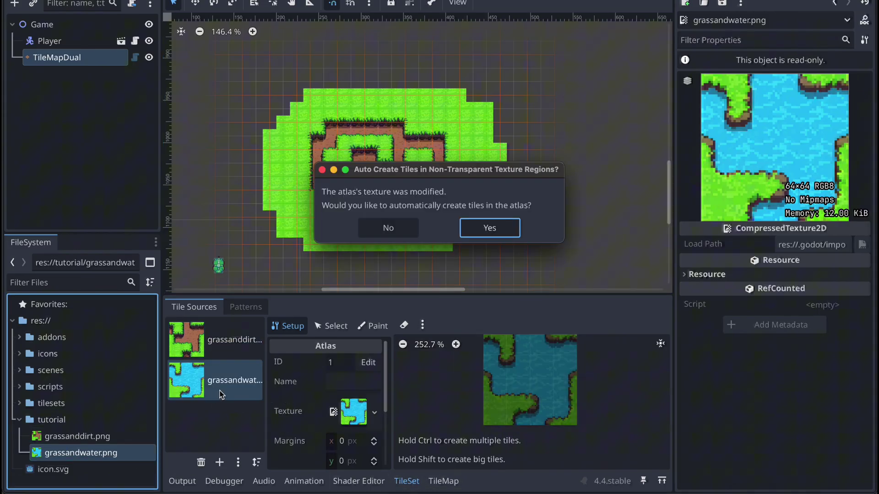
{"action": "left_click", "coordinate": [499, 233]}
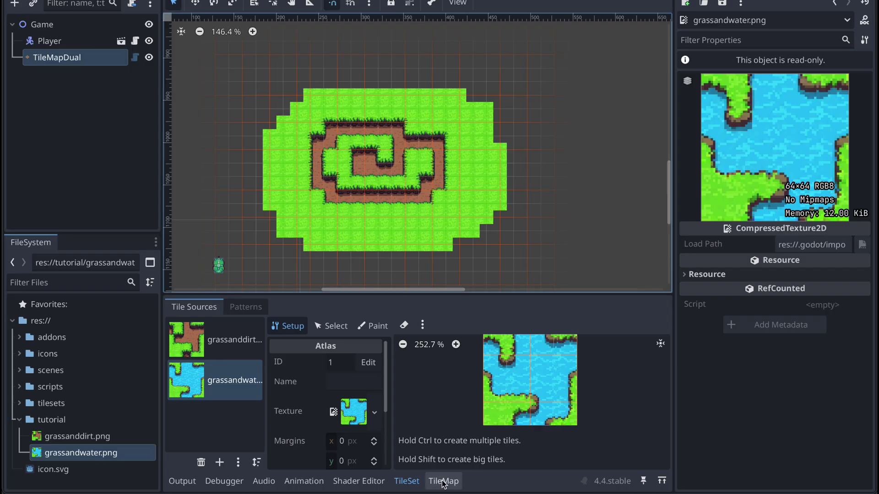
Step: Paint an irregular ring of water around the grass patch with the FG -grassandwater terrain
{"action": "left_click", "coordinate": [446, 480]}
{"action": "left_click", "coordinate": [222, 403]}
{"action": "mouse_move", "coordinate": [300, 259]}
{"action": "left_mouse_down"}
{"action": "mouse_move", "coordinate": [395, 264]}
{"action": "mouse_move", "coordinate": [288, 242]}
{"action": "left_mouse_up"}
{"action": "mouse_move", "coordinate": [238, 191]}
{"action": "left_mouse_down"}
{"action": "mouse_move", "coordinate": [458, 270]}
{"action": "mouse_move", "coordinate": [531, 215]}
{"action": "mouse_move", "coordinate": [438, 47]}
{"action": "mouse_move", "coordinate": [339, 50]}
{"action": "left_mouse_up"}
{"action": "scroll", "coordinate": [273, 210], "scroll_direction": "down", "scroll_amount": 2}
Step: Fill large rectangular areas around the water ring with the <any> grass terrain
{"action": "left_click", "coordinate": [328, 307]}
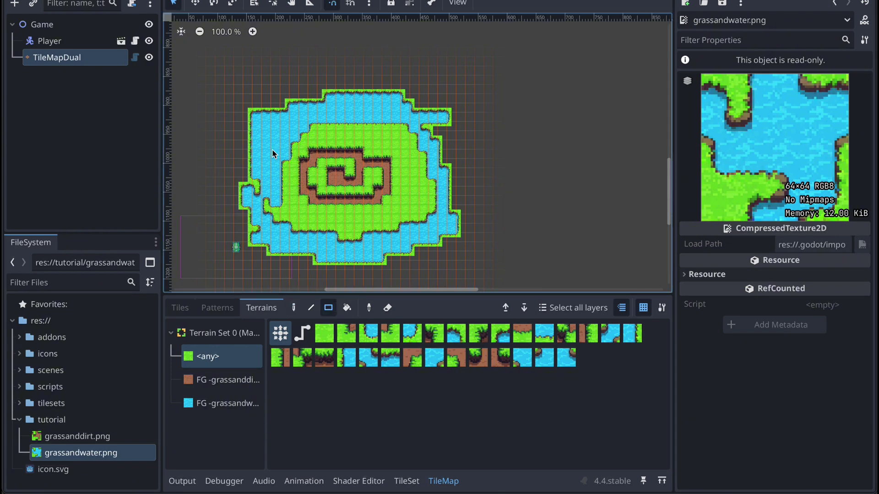
{"action": "left_click_drag", "start_coordinate": [253, 75], "coordinate": [174, 291]}
{"action": "left_click_drag", "start_coordinate": [245, 104], "coordinate": [590, 23]}
{"action": "left_click_drag", "start_coordinate": [464, 68], "coordinate": [593, 335]}
{"action": "mouse_move", "coordinate": [434, 98]}
{"action": "left_mouse_down"}
{"action": "mouse_move", "coordinate": [450, 276]}
{"action": "mouse_move", "coordinate": [197, 242]}
{"action": "left_mouse_up"}
{"action": "scroll", "coordinate": [262, 231], "scroll_direction": "down", "scroll_amount": 1}
Step: Surround the grass area with large rectangular blocks of water using the FG -grassandwater terrain
{"action": "left_click", "coordinate": [222, 403]}
{"action": "left_click_drag", "start_coordinate": [585, 441], "coordinate": [626, 442]}
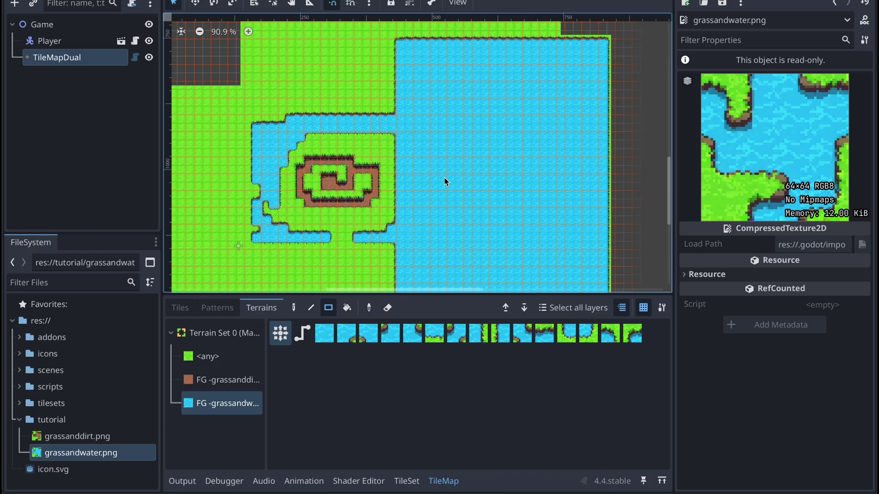
{"action": "left_click_drag", "start_coordinate": [395, 115], "coordinate": [173, 23]}
{"action": "mouse_move", "coordinate": [373, 98]}
{"action": "left_mouse_down"}
{"action": "mouse_move", "coordinate": [403, 56]}
{"action": "mouse_move", "coordinate": [669, 23]}
{"action": "left_mouse_up"}
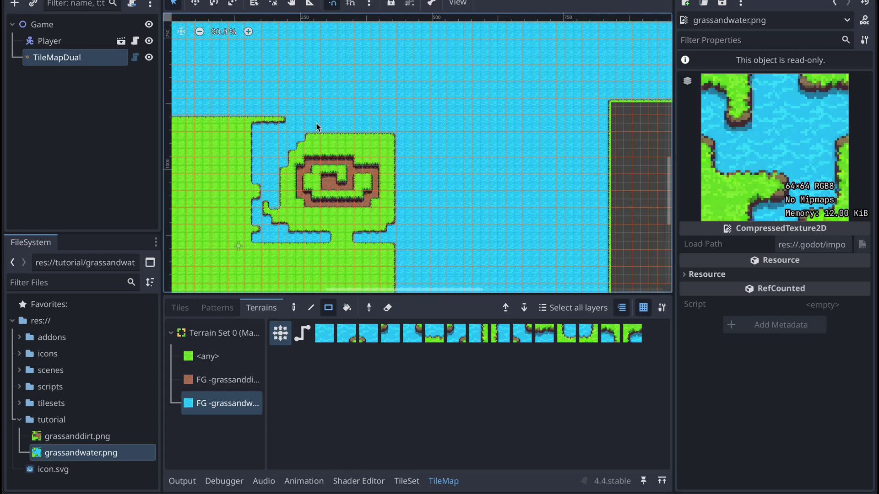
{"action": "left_click_drag", "start_coordinate": [254, 99], "coordinate": [174, 289]}
{"action": "left_click_drag", "start_coordinate": [216, 243], "coordinate": [668, 289]}
{"action": "left_click_drag", "start_coordinate": [263, 265], "coordinate": [436, 75]}
Step: Cover the area enclosed by the water with one large rectangle of the <any> grass terrain
{"action": "left_click", "coordinate": [207, 356]}
{"action": "left_click_drag", "start_coordinate": [263, 117], "coordinate": [403, 266]}
{"action": "left_click_drag", "start_coordinate": [178, 57], "coordinate": [487, 293]}
Step: Paint a freehand L-shaped dirt path on the grass island with the FG -grassanddirt terrain
{"action": "scroll", "coordinate": [329, 212], "scroll_direction": "down", "scroll_amount": 2}
{"action": "scroll", "coordinate": [329, 212], "scroll_direction": "left", "scroll_amount": 2}
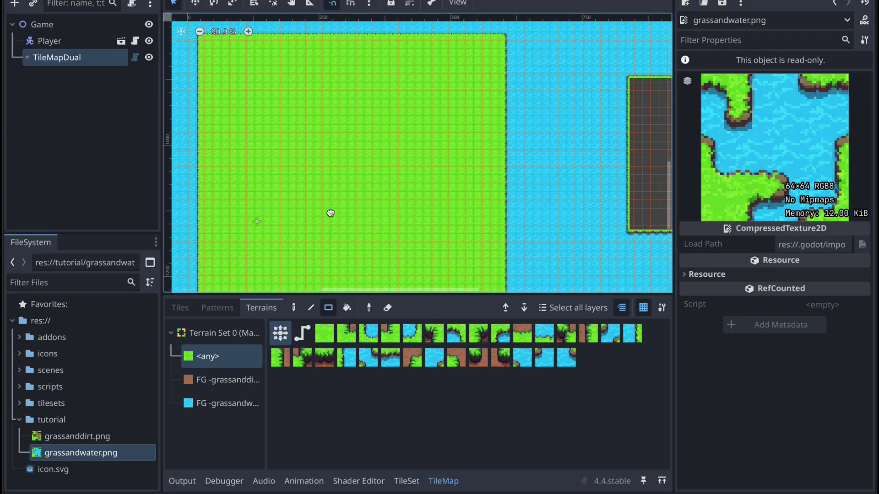
{"action": "left_click", "coordinate": [222, 380]}
{"action": "left_click", "coordinate": [293, 308]}
{"action": "scroll", "coordinate": [328, 155], "scroll_direction": "up", "scroll_amount": 3}
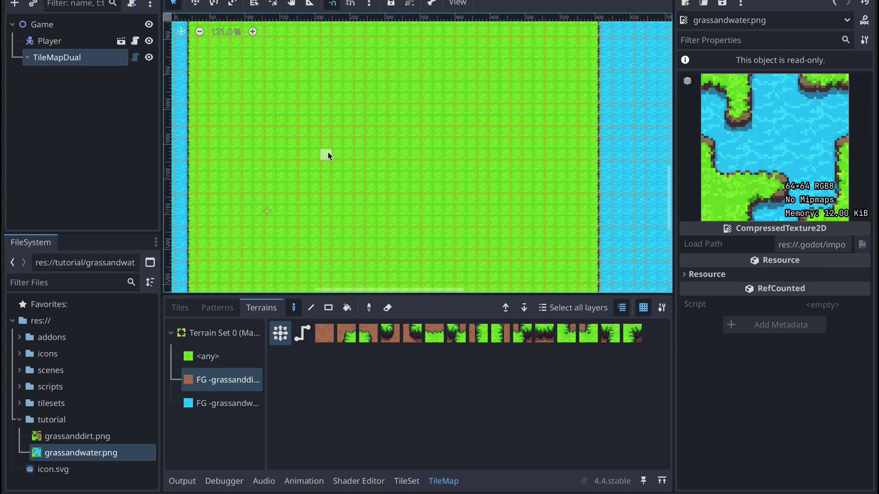
{"action": "left_click_drag", "start_coordinate": [337, 156], "coordinate": [313, 227]}
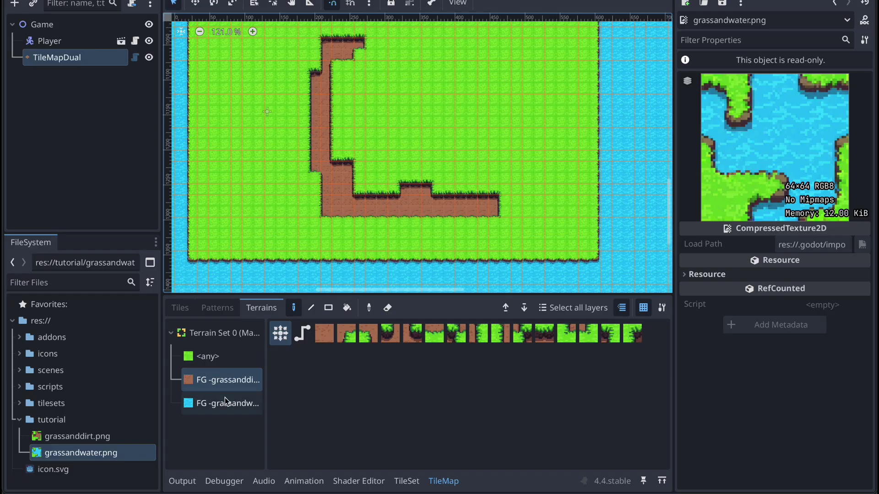
Step: Paint two ring-shaped ponds beside the dirt path and a water channel linking the upper pond to the surrounding water
{"action": "left_click", "coordinate": [225, 397]}
{"action": "scroll", "coordinate": [444, 169], "scroll_direction": "up", "scroll_amount": 1}
{"action": "left_click_drag", "start_coordinate": [444, 170], "coordinate": [397, 254]}
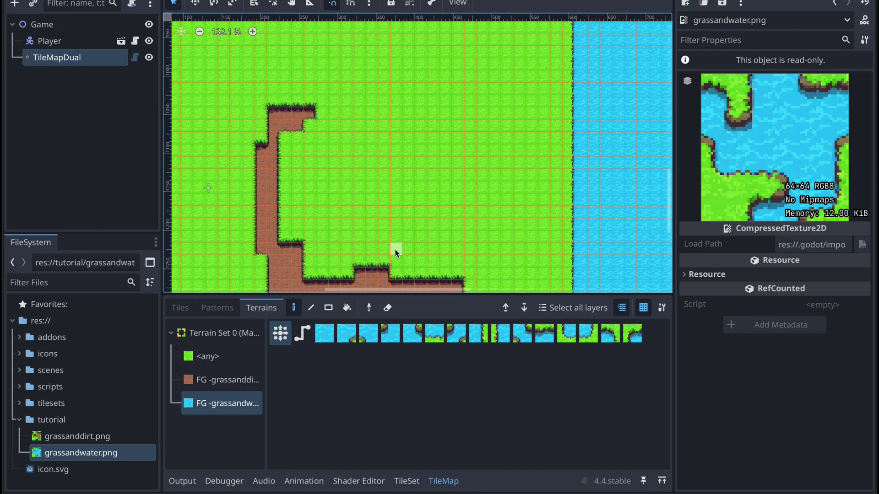
{"action": "mouse_move", "coordinate": [361, 187]}
{"action": "left_mouse_down"}
{"action": "mouse_move", "coordinate": [413, 200]}
{"action": "mouse_move", "coordinate": [415, 149]}
{"action": "left_mouse_up"}
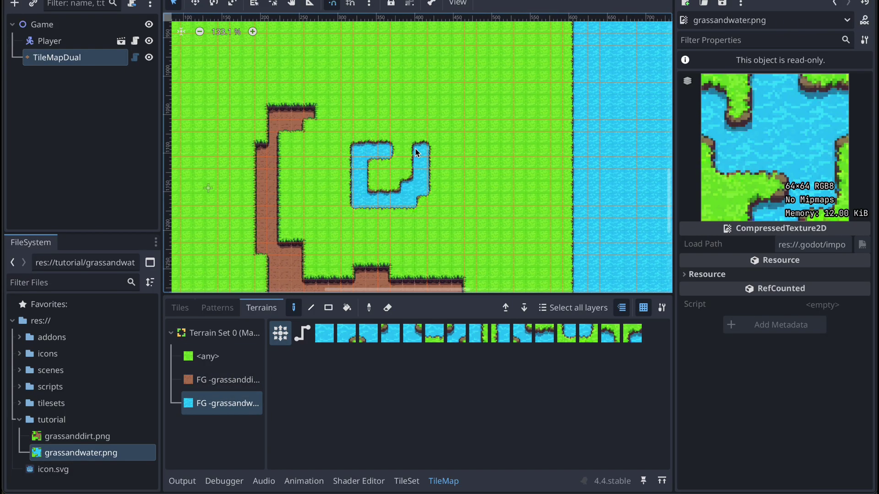
{"action": "mouse_move", "coordinate": [416, 89]}
{"action": "left_mouse_down"}
{"action": "mouse_move", "coordinate": [359, 77]}
{"action": "mouse_move", "coordinate": [361, 52]}
{"action": "mouse_move", "coordinate": [398, 41]}
{"action": "mouse_move", "coordinate": [430, 79]}
{"action": "left_mouse_up"}
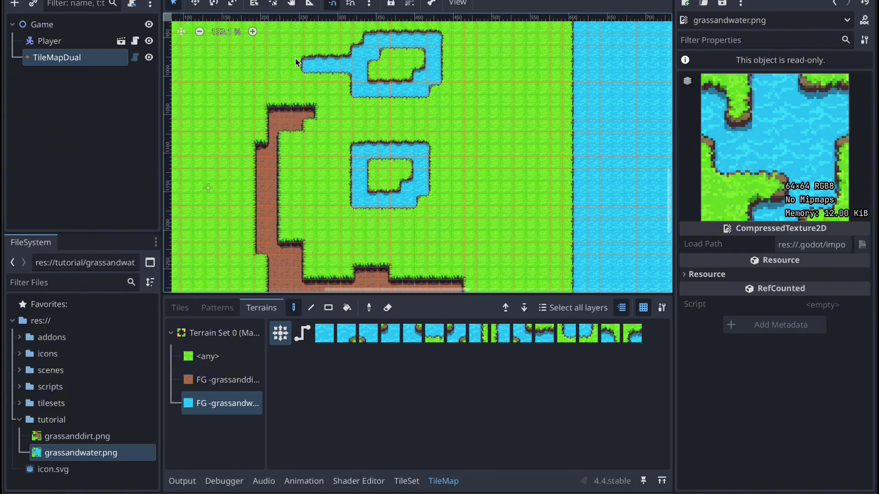
{"action": "mouse_move", "coordinate": [211, 64]}
{"action": "left_mouse_down"}
{"action": "mouse_move", "coordinate": [317, 125]}
{"action": "mouse_move", "coordinate": [260, 115]}
{"action": "left_mouse_up"}
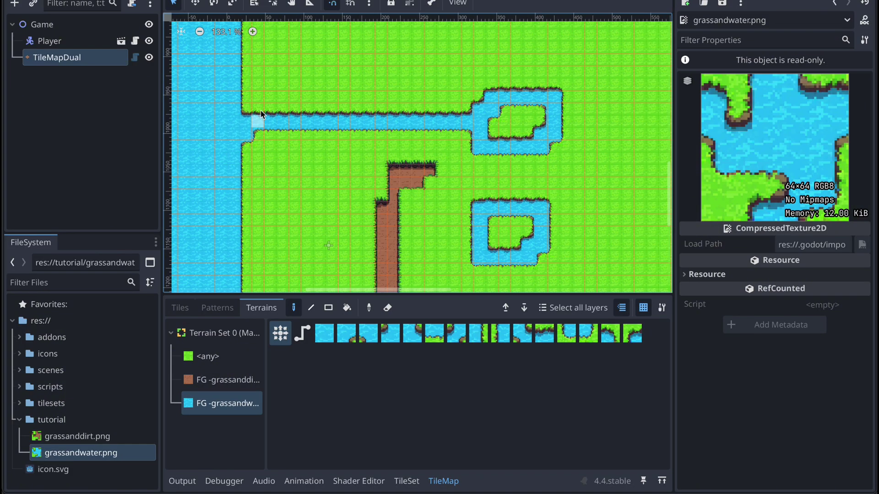
Step: Cut a grass gap through the water channel above the dirt path using the <any> terrain
{"action": "key", "text": "Up"}
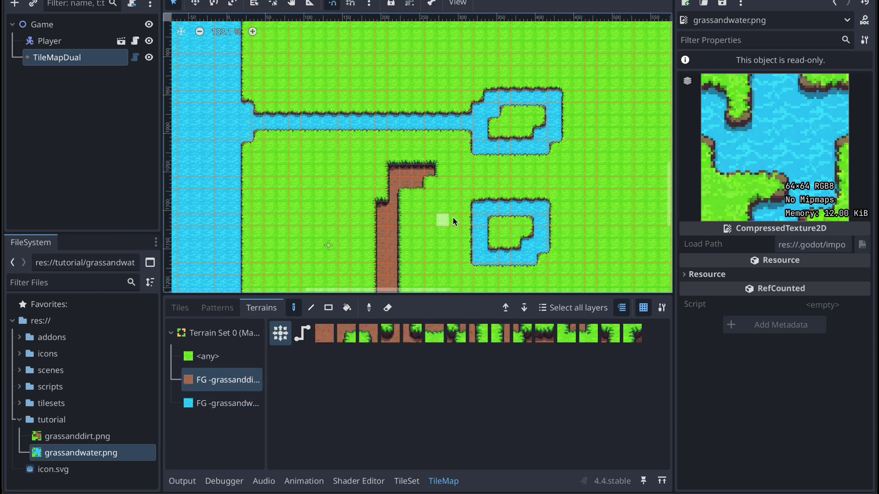
{"action": "right_click", "coordinate": [413, 169]}
{"action": "key", "text": "Up"}
{"action": "right_click", "coordinate": [393, 121]}
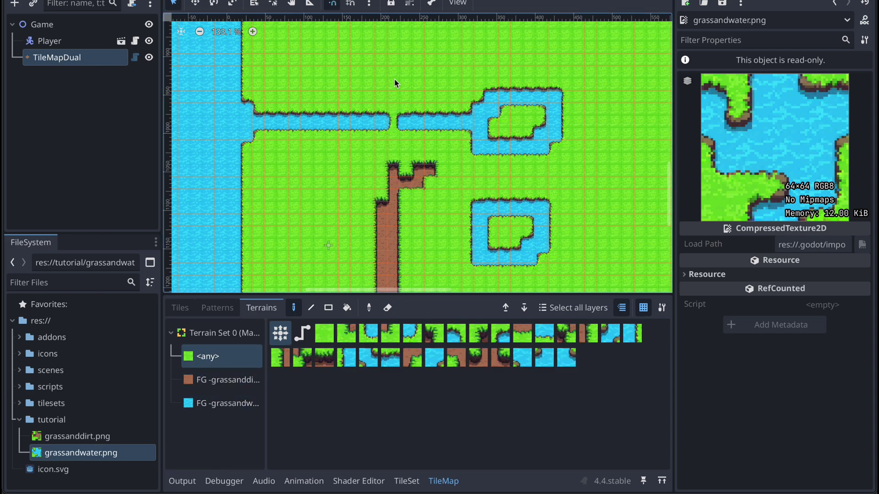
{"action": "right_click", "coordinate": [418, 121]}
Step: Extend the dirt path upward through the gap in the channel and paint a rectangular dirt clearing at its end
{"action": "key", "text": "Down"}
{"action": "left_click_drag", "start_coordinate": [407, 80], "coordinate": [399, 182]}
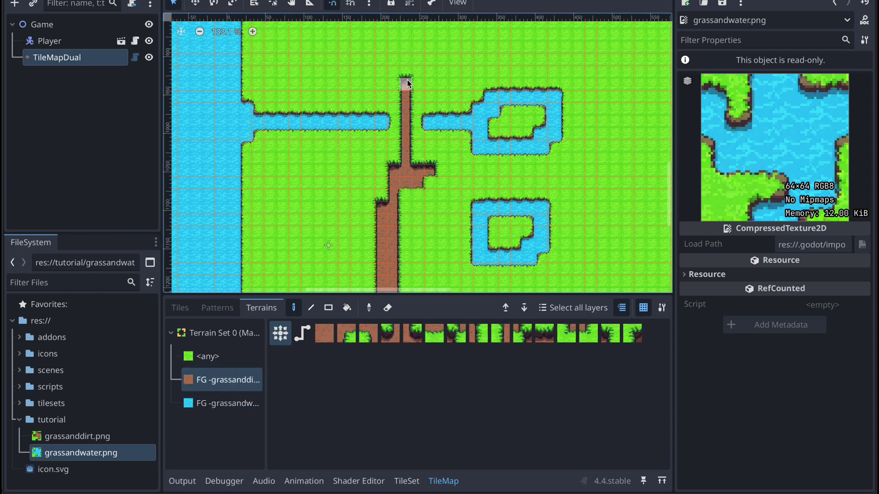
{"action": "mouse_move", "coordinate": [379, 48]}
{"action": "left_mouse_down"}
{"action": "mouse_move", "coordinate": [424, 79]}
{"action": "mouse_move", "coordinate": [373, 43]}
{"action": "left_mouse_up"}
{"action": "key", "text": "Up"}
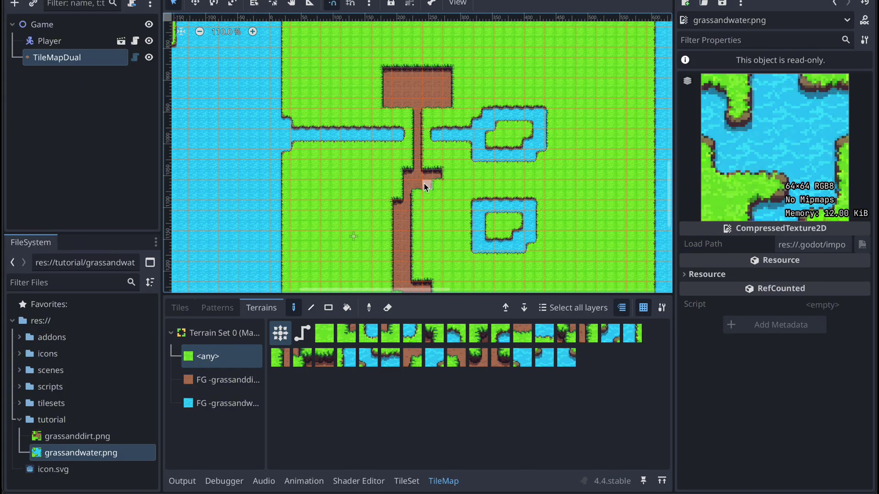
Step: Widen the dirt clearing sideways above the upper pond with the FG -grassanddirt terrain
{"action": "scroll", "coordinate": [392, 197], "scroll_direction": "up", "scroll_amount": 5}
{"action": "scroll", "coordinate": [392, 197], "scroll_direction": "right", "scroll_amount": 5}
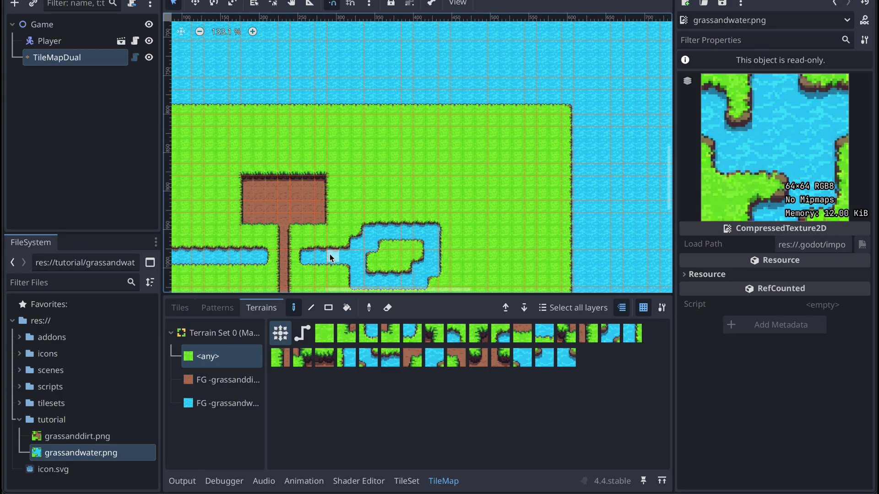
{"action": "left_click", "coordinate": [224, 380]}
{"action": "left_click_drag", "start_coordinate": [451, 195], "coordinate": [363, 203]}
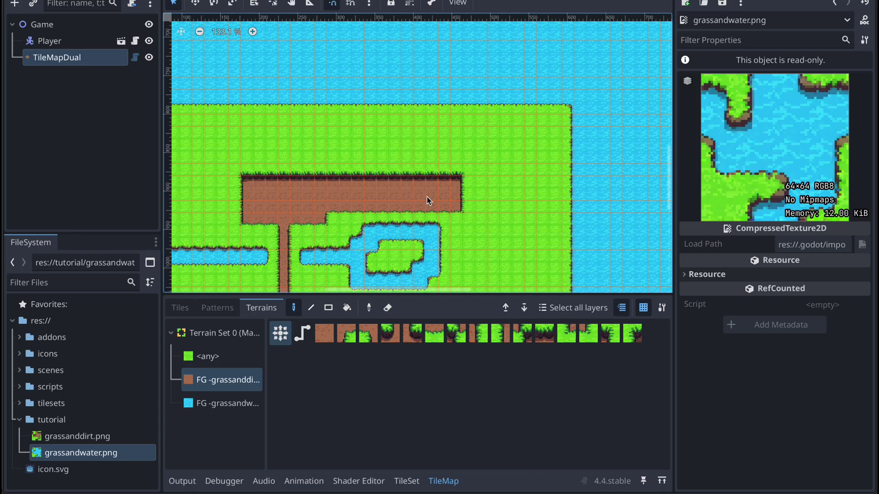
Step: Switch to Aseprite and convert the visible Layer 1 of tilesettutorial to a tilemap with a new 16 x 16 tileset
{"action": "left_click", "coordinate": [79, 111]}
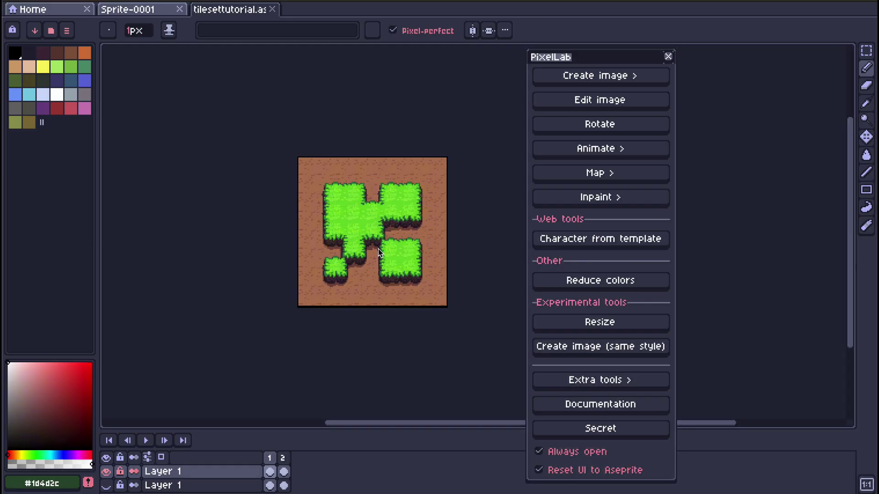
{"action": "scroll", "coordinate": [366, 250], "scroll_direction": "up", "scroll_amount": 1}
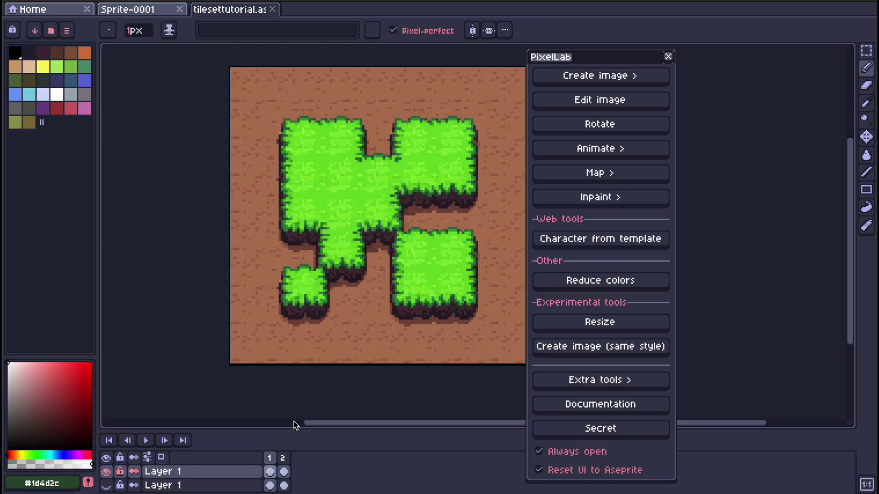
{"action": "left_click", "coordinate": [284, 469]}
{"action": "left_click", "coordinate": [269, 471]}
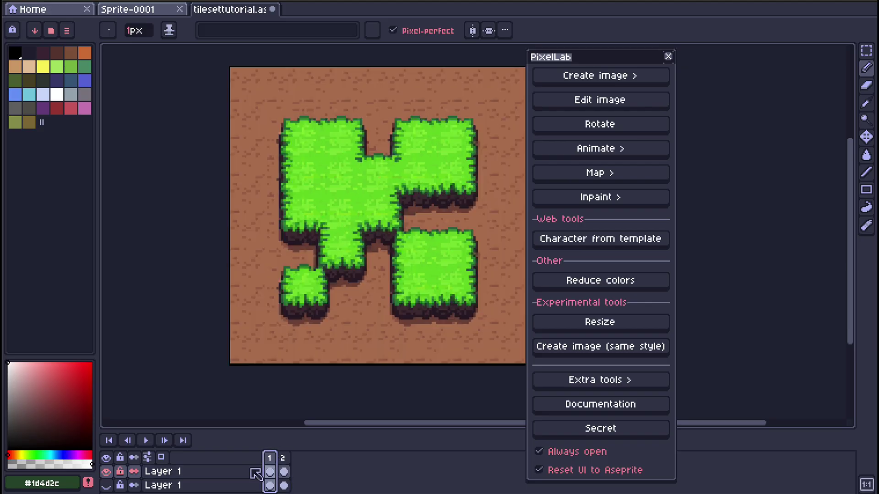
{"action": "left_click", "coordinate": [208, 474]}
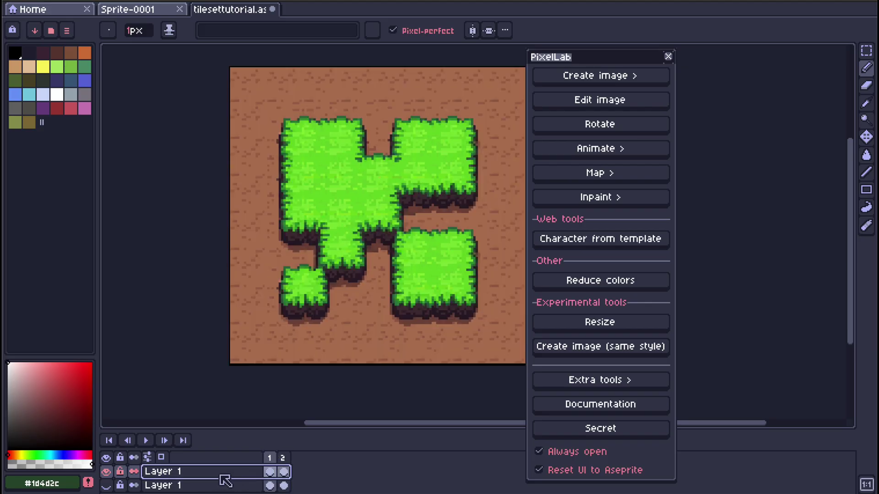
{"action": "right_click", "coordinate": [217, 477]}
{"action": "mouse_move", "coordinate": [276, 471]}
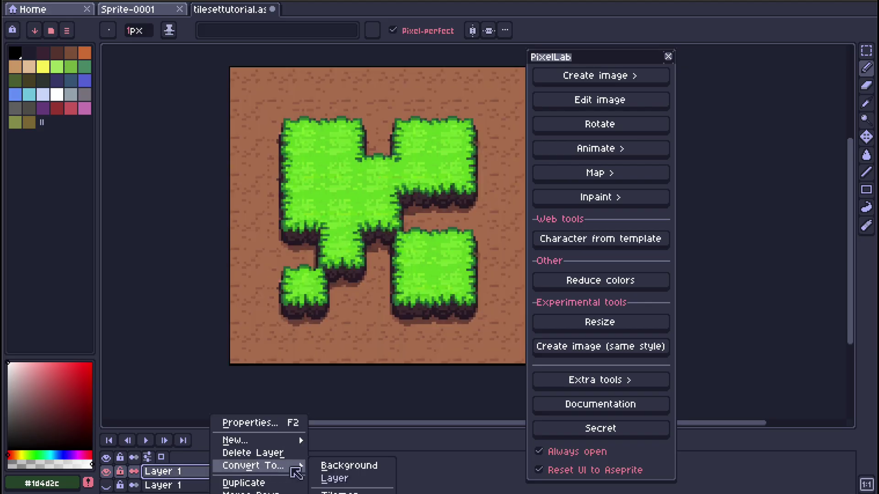
{"action": "left_click", "coordinate": [329, 492]}
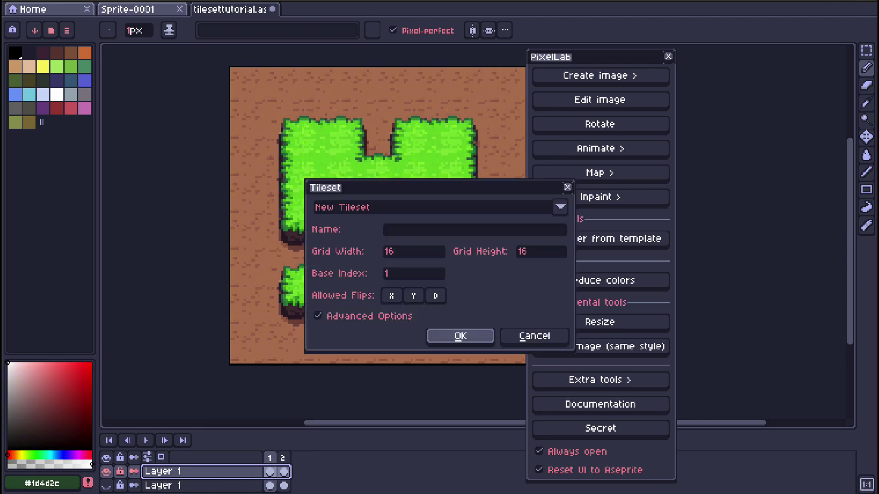
{"action": "left_click", "coordinate": [462, 337]}
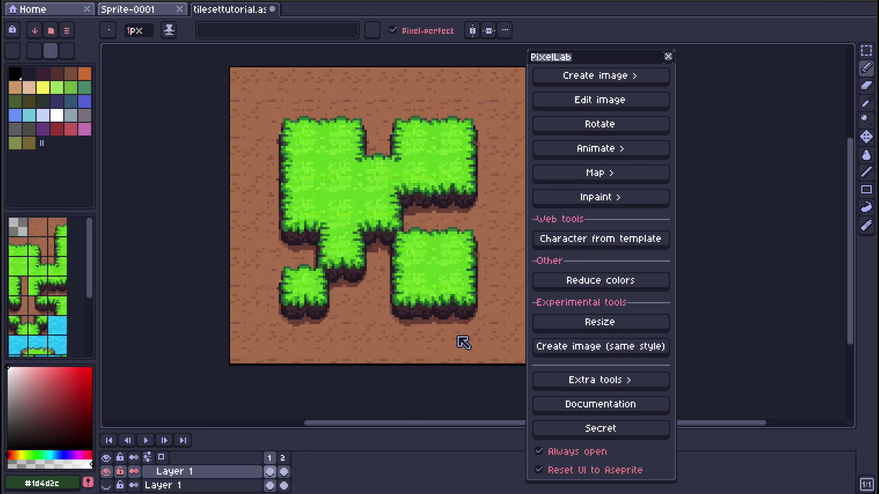
Step: Widen the area showing the generated tiles and move the PixelLab window away from the canvas
{"action": "left_click_drag", "start_coordinate": [97, 259], "coordinate": [131, 252]}
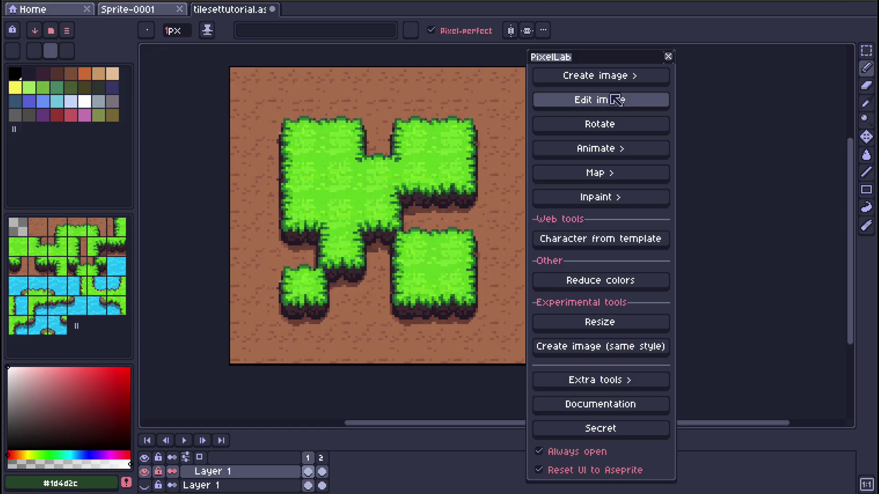
{"action": "left_click_drag", "start_coordinate": [637, 53], "coordinate": [726, 54]}
{"action": "left_click", "coordinate": [689, 322]}
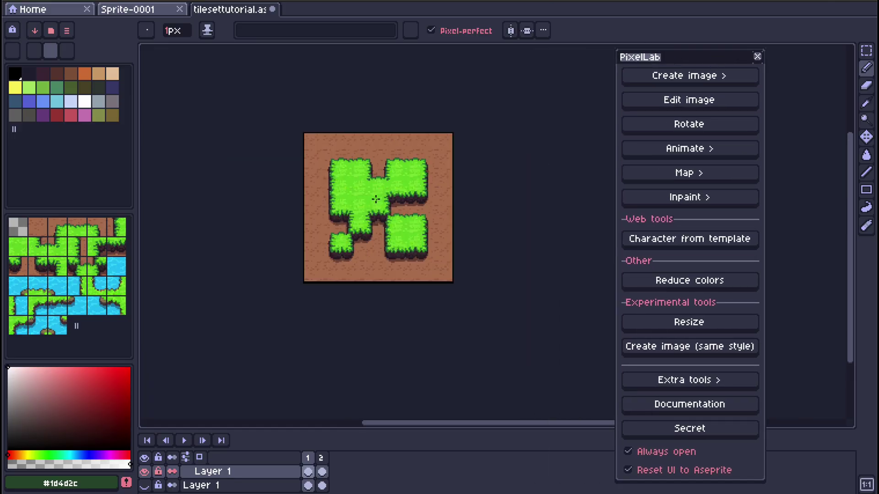
Step: Enlarge the canvas to 300 x 300 px, keeping the existing image anchored at the upper-left corner
{"action": "left_click", "coordinate": [767, 203]}
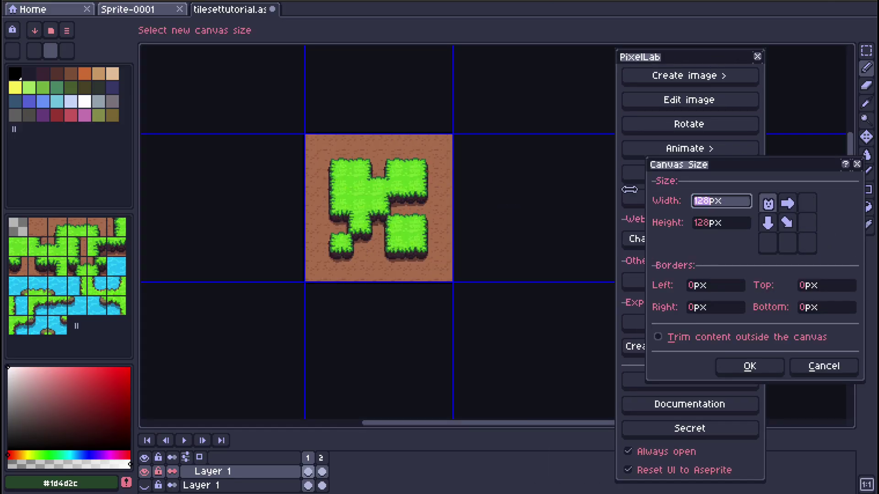
{"action": "type", "text": "256"}
{"action": "key", "text": "Tab"}
{"action": "type", "text": "256"}
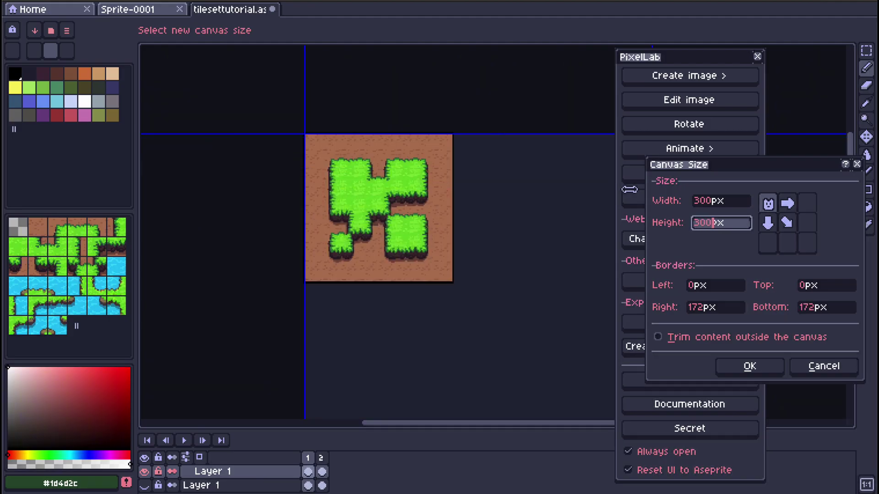
{"action": "key", "text": "Return"}
Step: Paint a full-width row of the dirt-to-grass edge tile across the empty area below the existing terrain
{"action": "left_click_drag", "start_coordinate": [287, 298], "coordinate": [351, 267]}
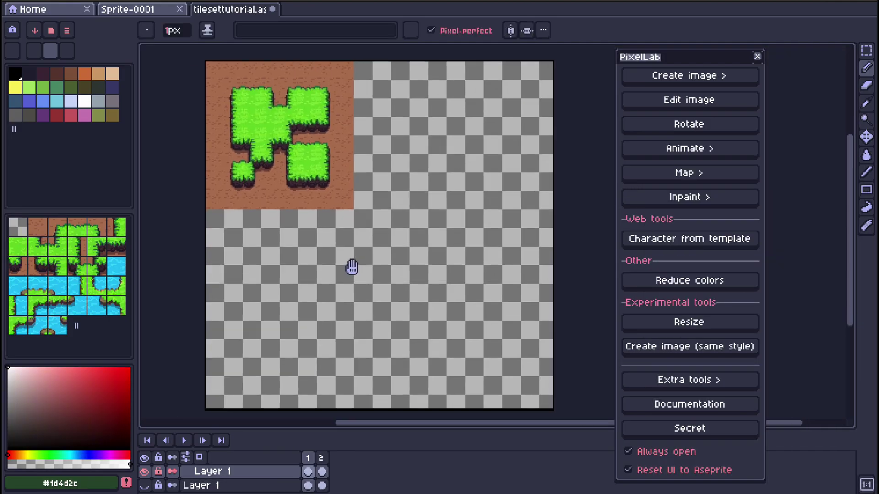
{"action": "left_click", "coordinate": [40, 229]}
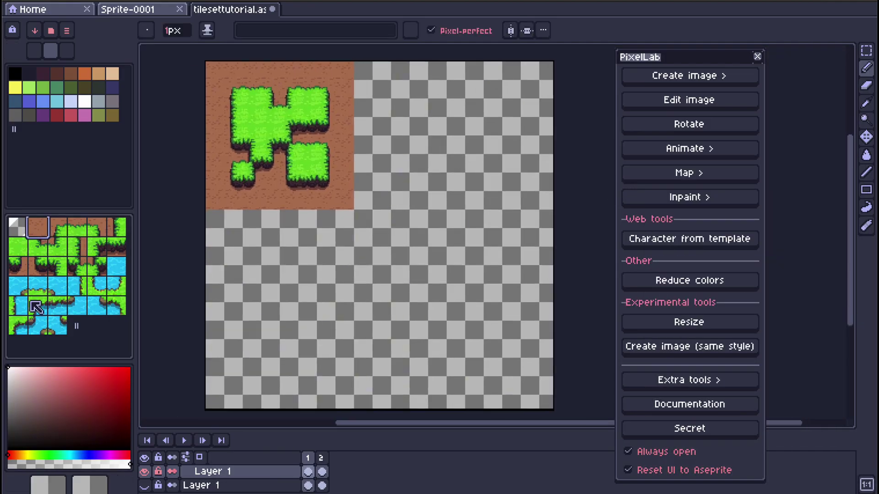
{"action": "left_click", "coordinate": [87, 233]}
{"action": "left_click_drag", "start_coordinate": [211, 292], "coordinate": [552, 292]}
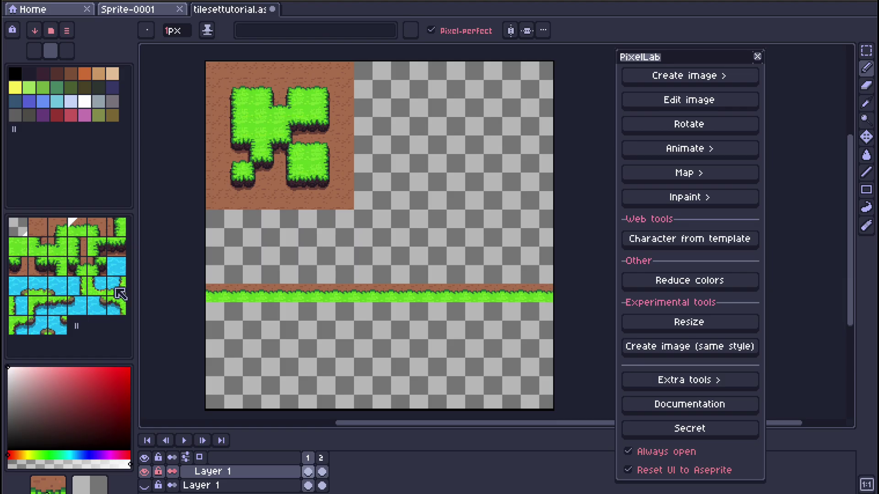
Step: Fill the rows above the new edge with dirt tiles and the area below it with grass tiles
{"action": "mouse_move", "coordinate": [210, 275]}
{"action": "left_mouse_down"}
{"action": "mouse_move", "coordinate": [434, 271]}
{"action": "mouse_move", "coordinate": [472, 253]}
{"action": "mouse_move", "coordinate": [210, 251]}
{"action": "mouse_move", "coordinate": [397, 241]}
{"action": "mouse_move", "coordinate": [383, 245]}
{"action": "left_mouse_up"}
{"action": "left_click", "coordinate": [76, 252]}
{"action": "mouse_move", "coordinate": [211, 311]}
{"action": "left_mouse_down"}
{"action": "mouse_move", "coordinate": [536, 310]}
{"action": "mouse_move", "coordinate": [246, 345]}
{"action": "mouse_move", "coordinate": [549, 399]}
{"action": "left_mouse_up"}
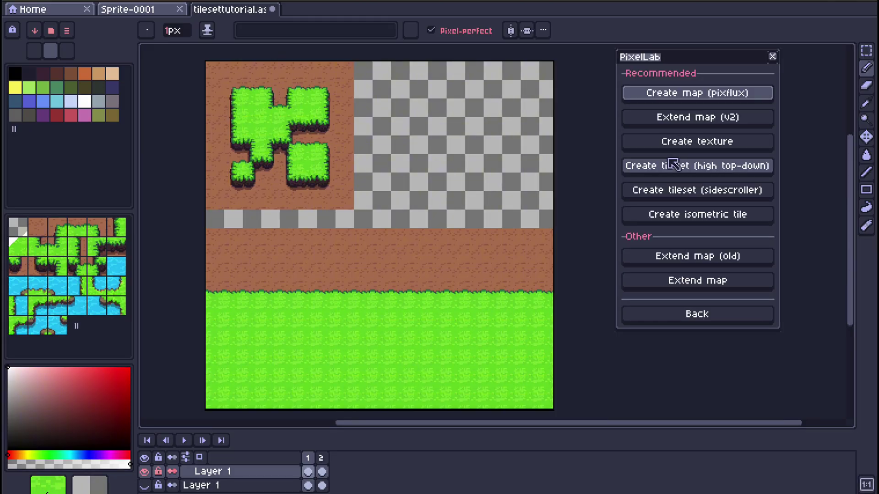
Step: Open PixelLab's Extend map (v2) tool for the painted map
{"action": "left_click", "coordinate": [698, 178]}
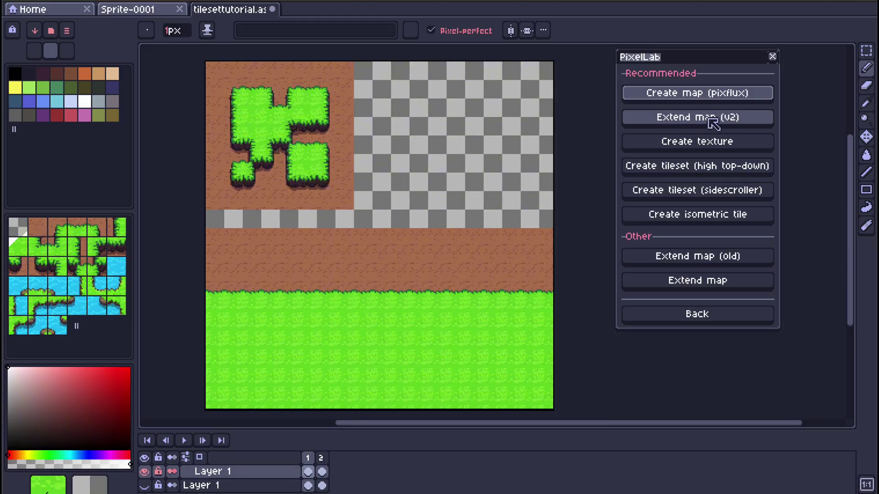
{"action": "left_click", "coordinate": [704, 119]}
{"action": "left_click", "coordinate": [288, 476]}
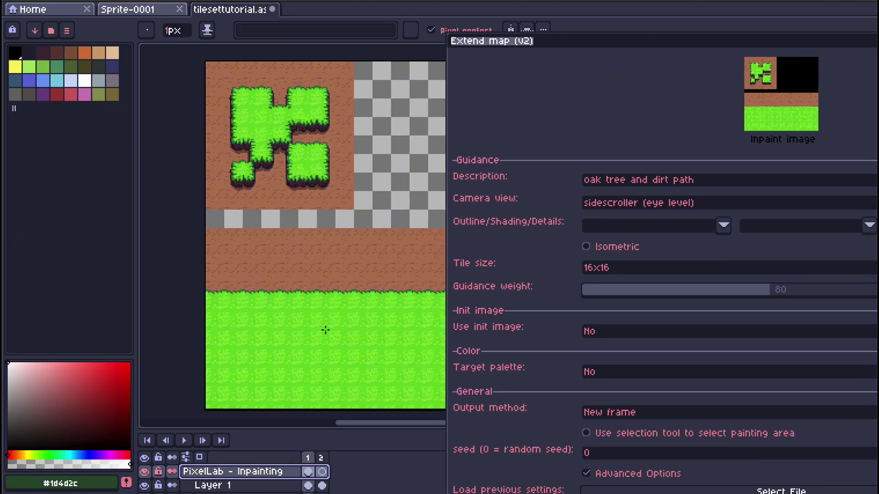
Step: Set the square brush to 17 px and paint a large inpainting mask straddling the dirt-grass edge
{"action": "scroll", "coordinate": [323, 329], "scroll_direction": "up", "scroll_amount": 2}
{"action": "scroll", "coordinate": [279, 269], "scroll_direction": "down", "scroll_amount": 2}
{"action": "left_click_drag", "start_coordinate": [314, 276], "coordinate": [332, 280]}
{"action": "key", "text": "plus"}
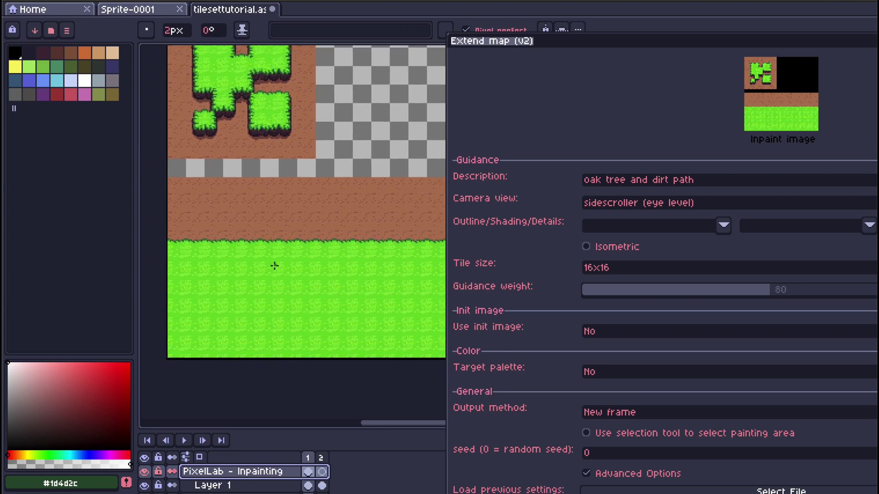
{"action": "key", "text": "bracketright"}
{"action": "key", "text": "plus"}
{"action": "key", "text": "plus"}
{"action": "key", "text": "plus"}
{"action": "key", "text": "plus"}
{"action": "key", "text": "plus"}
{"action": "key", "text": "plus"}
{"action": "key", "text": "plus"}
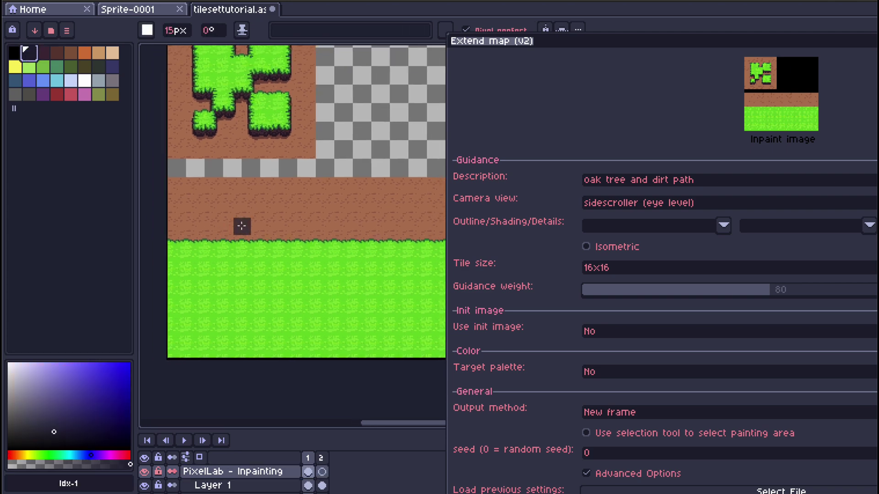
{"action": "key", "text": "plus"}
{"action": "key", "text": "plus"}
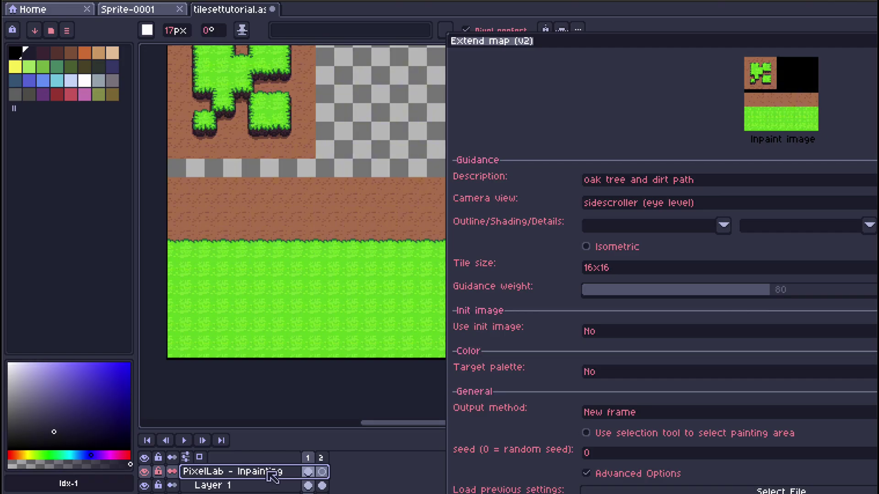
{"action": "mouse_move", "coordinate": [257, 230]}
{"action": "left_mouse_down"}
{"action": "mouse_move", "coordinate": [253, 256]}
{"action": "mouse_move", "coordinate": [278, 247]}
{"action": "mouse_move", "coordinate": [271, 230]}
{"action": "mouse_move", "coordinate": [276, 251]}
{"action": "mouse_move", "coordinate": [270, 223]}
{"action": "mouse_move", "coordinate": [307, 222]}
{"action": "mouse_move", "coordinate": [300, 258]}
{"action": "mouse_move", "coordinate": [281, 271]}
{"action": "mouse_move", "coordinate": [306, 208]}
{"action": "mouse_move", "coordinate": [308, 270]}
{"action": "mouse_move", "coordinate": [245, 269]}
{"action": "mouse_move", "coordinate": [326, 217]}
{"action": "left_mouse_up"}
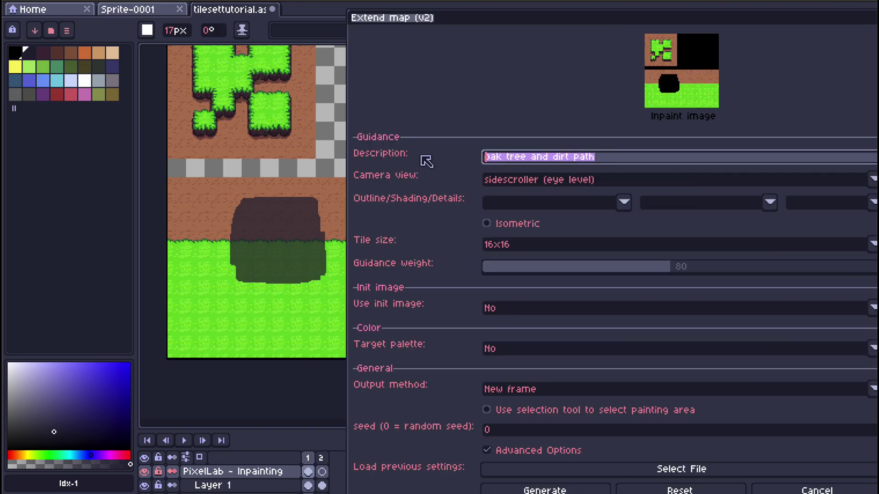
Step: Set the generation description to "house" and the camera view to high top-down (ca 35 degrees)
{"action": "type", "text": "house"}
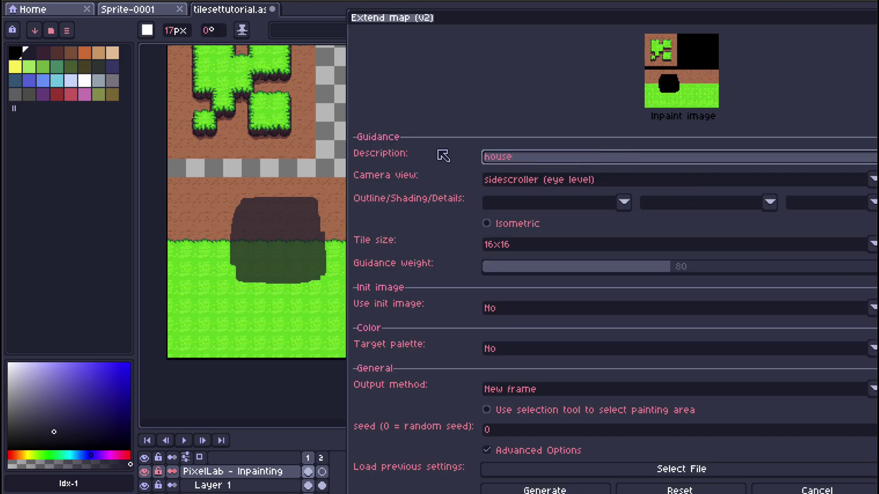
{"action": "left_click", "coordinate": [507, 179]}
{"action": "left_click", "coordinate": [517, 197]}
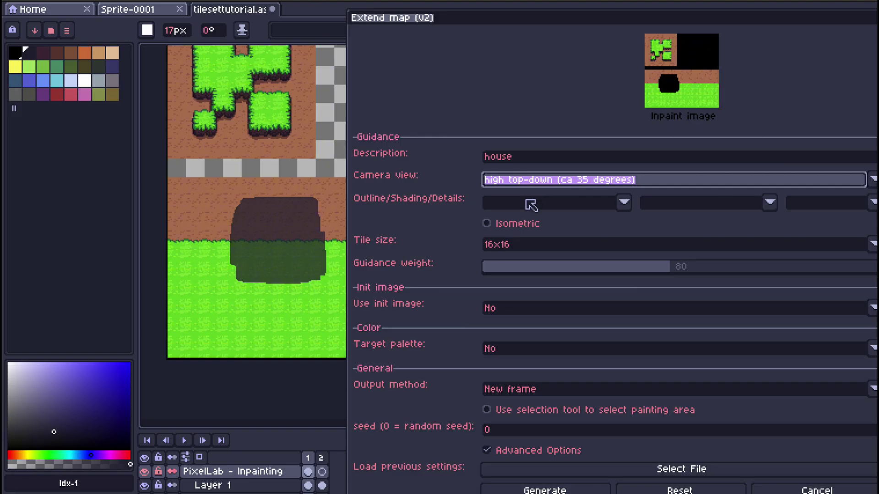
Step: Set the style to selective outline, basic shading and low detail, keeping the tile size at 16x16
{"action": "left_click", "coordinate": [526, 203]}
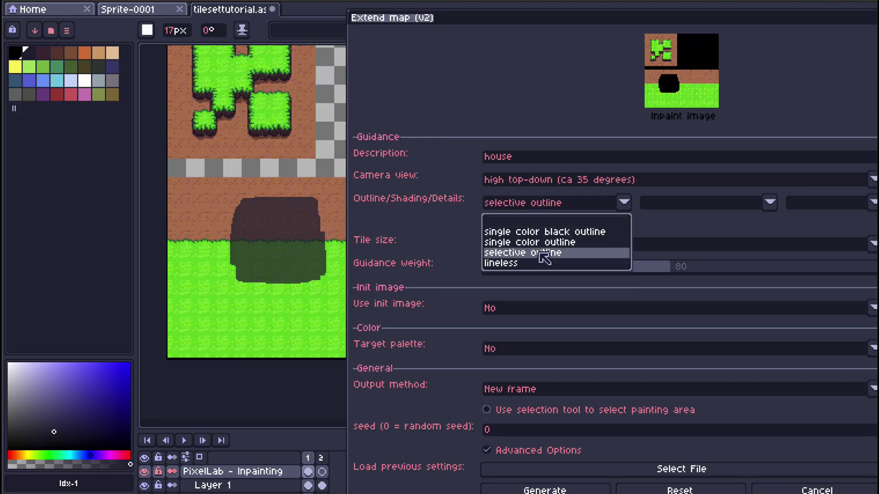
{"action": "left_click", "coordinate": [558, 253]}
{"action": "left_click", "coordinate": [685, 208]}
{"action": "left_click", "coordinate": [677, 243]}
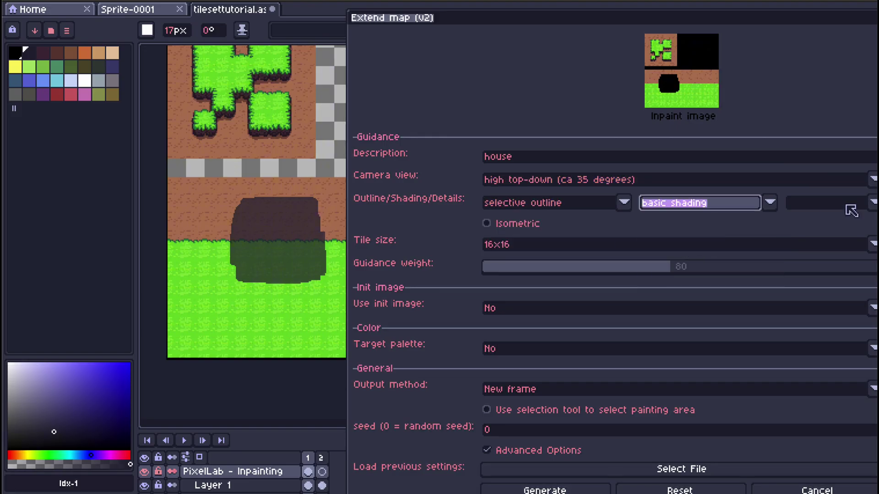
{"action": "left_click", "coordinate": [829, 205]}
{"action": "left_click", "coordinate": [809, 232]}
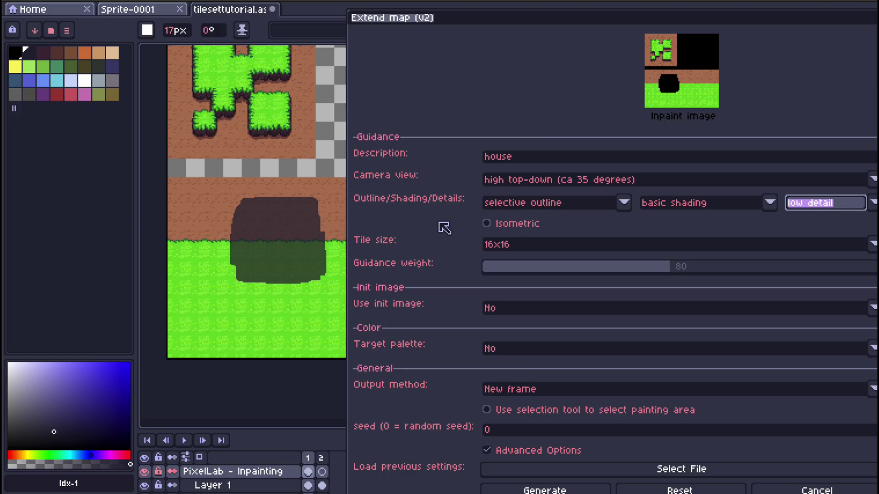
{"action": "left_click", "coordinate": [526, 248]}
{"action": "left_click", "coordinate": [503, 274]}
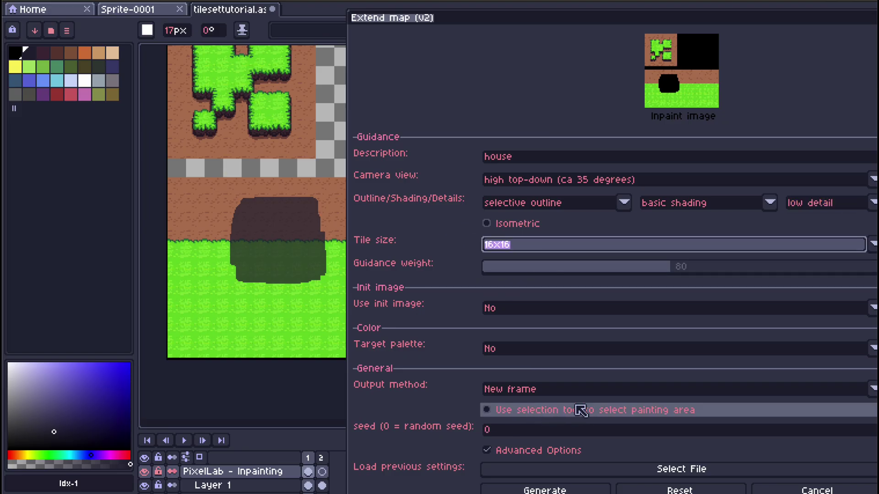
Step: Enable using the selection tool for the painting area and select a rectangle enclosing the inpainting mask
{"action": "left_click", "coordinate": [614, 412]}
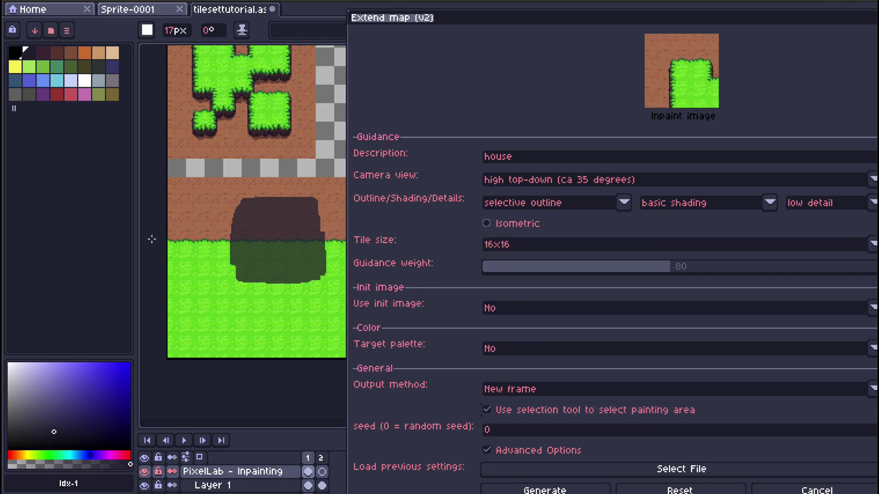
{"action": "key", "text": "m"}
{"action": "left_click_drag", "start_coordinate": [212, 182], "coordinate": [347, 303]}
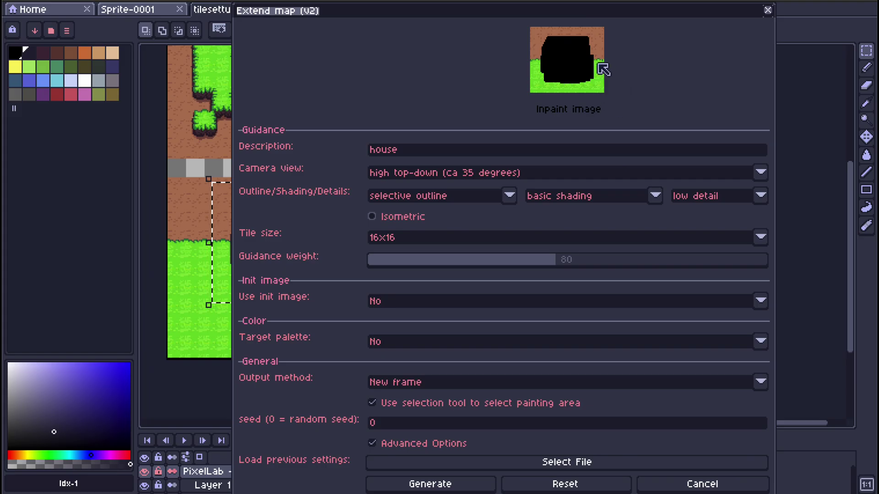
Step: Set the output method to New layer with changes and generate the house
{"action": "left_click_drag", "start_coordinate": [557, 14], "coordinate": [676, 14]}
{"action": "left_click", "coordinate": [540, 384]}
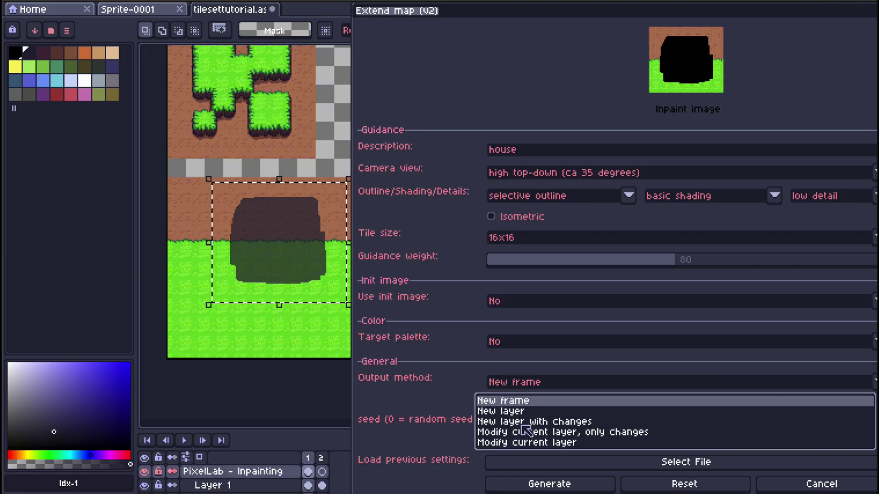
{"action": "left_click", "coordinate": [546, 422]}
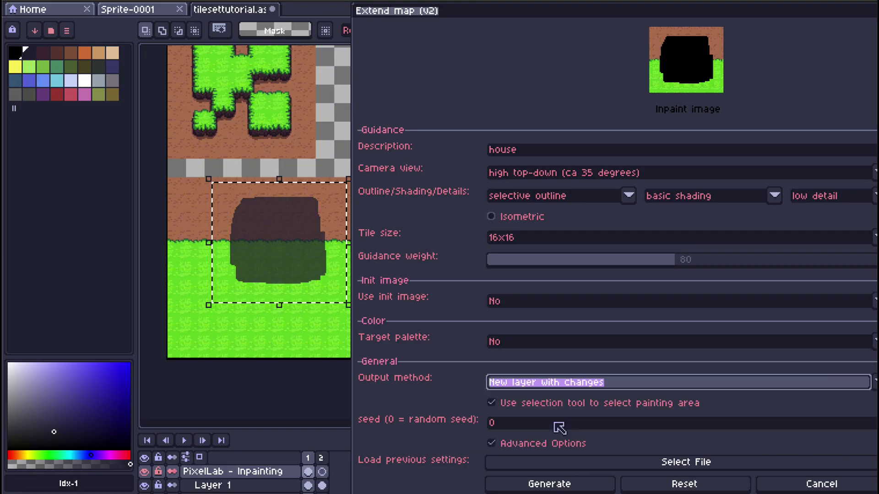
{"action": "left_click", "coordinate": [534, 484]}
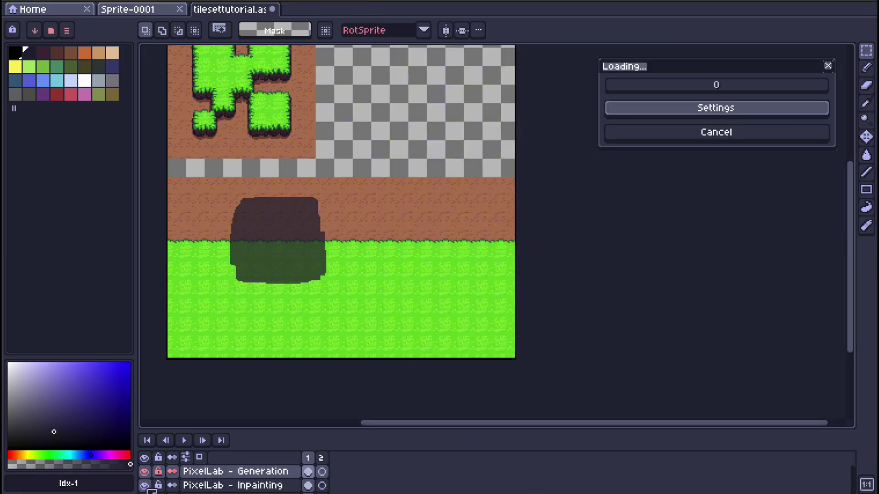
Step: Hide the PixelLab - Inpainting layer and the Layer 1 tilemap to isolate the generated house layer
{"action": "left_click", "coordinate": [146, 486]}
{"action": "left_click_drag", "start_coordinate": [241, 257], "coordinate": [308, 284]}
{"action": "scroll", "coordinate": [322, 304], "scroll_direction": "up", "scroll_amount": 2}
{"action": "scroll", "coordinate": [322, 304], "scroll_direction": "down", "scroll_amount": 2}
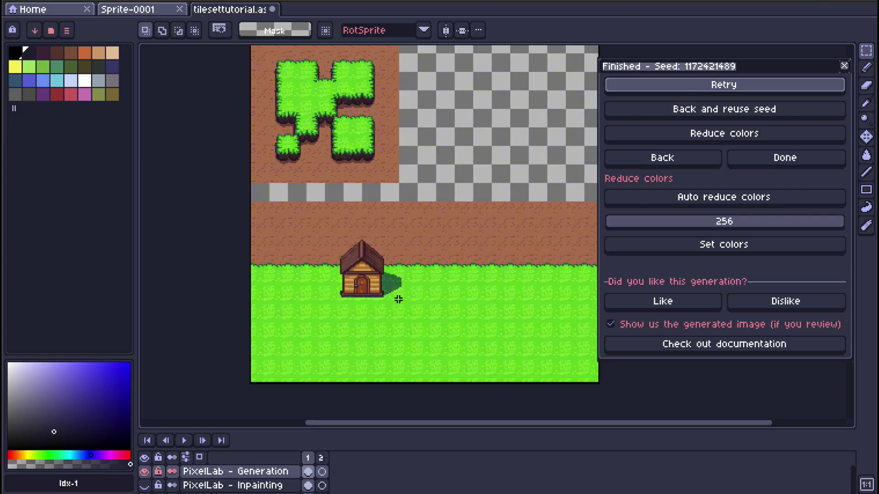
{"action": "scroll", "coordinate": [393, 293], "scroll_direction": "up", "scroll_amount": 2}
{"action": "scroll", "coordinate": [403, 255], "scroll_direction": "down", "scroll_amount": 2}
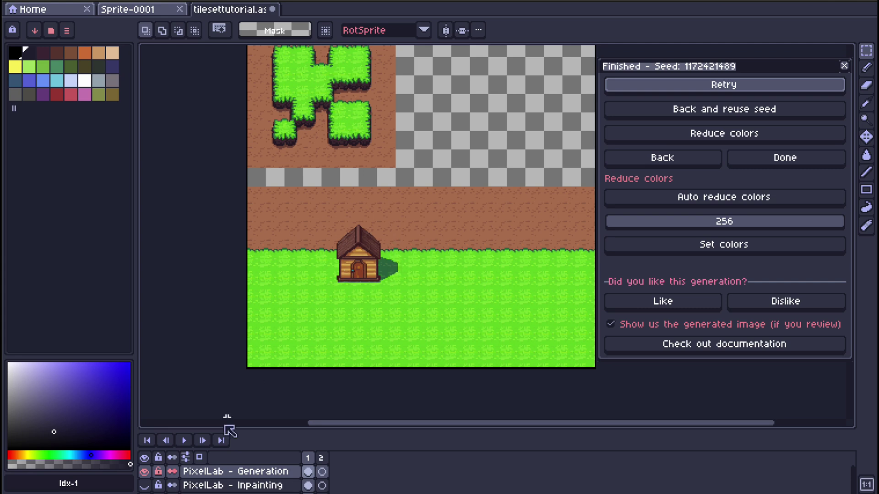
{"action": "scroll", "coordinate": [206, 478], "scroll_direction": "down", "scroll_amount": 1}
{"action": "left_click", "coordinate": [144, 478]}
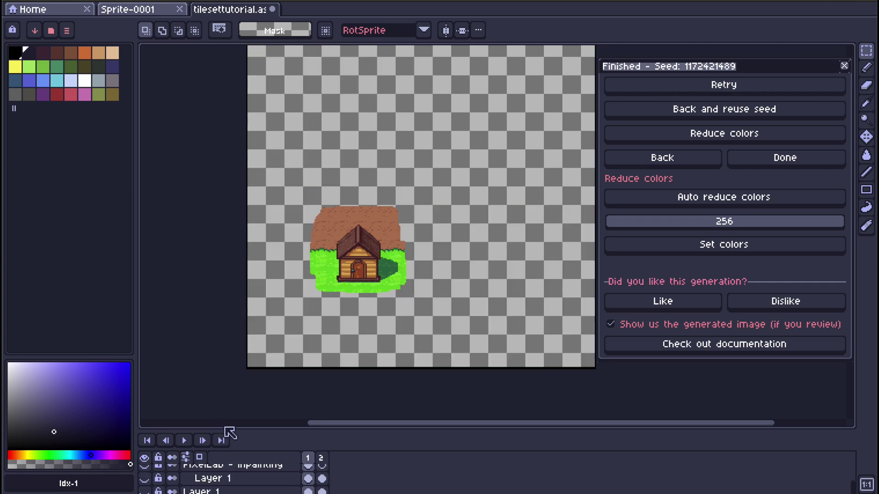
Step: Delete the dirt, the grass, the leftover edge strips and the shadow around the house on the generation layer
{"action": "scroll", "coordinate": [327, 274], "scroll_direction": "up", "scroll_amount": 3}
{"action": "key", "text": "w"}
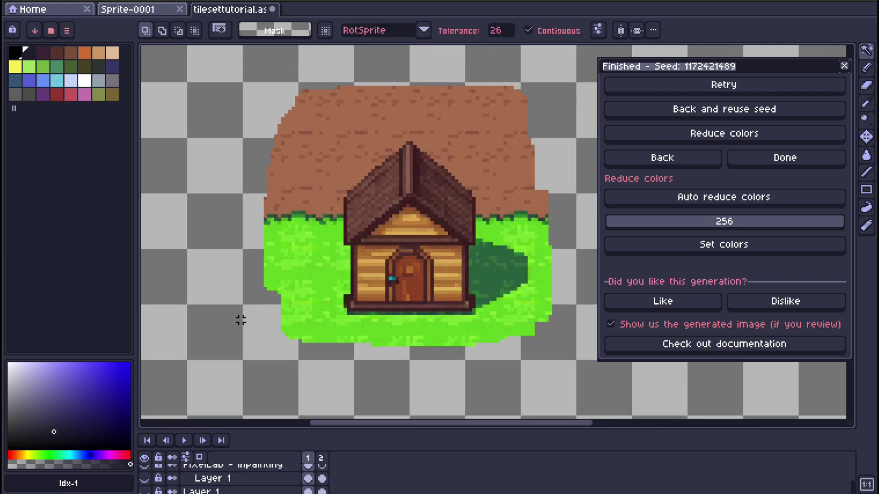
{"action": "scroll", "coordinate": [233, 457], "scroll_direction": "up", "scroll_amount": 2}
{"action": "left_click", "coordinate": [341, 140]}
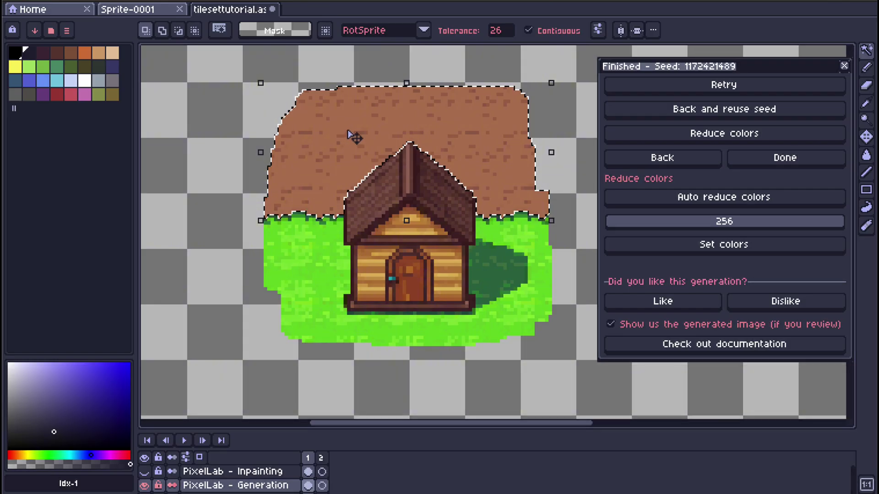
{"action": "key", "text": "Delete"}
{"action": "left_click", "coordinate": [481, 238]}
{"action": "key", "text": "Delete"}
{"action": "key", "text": "m"}
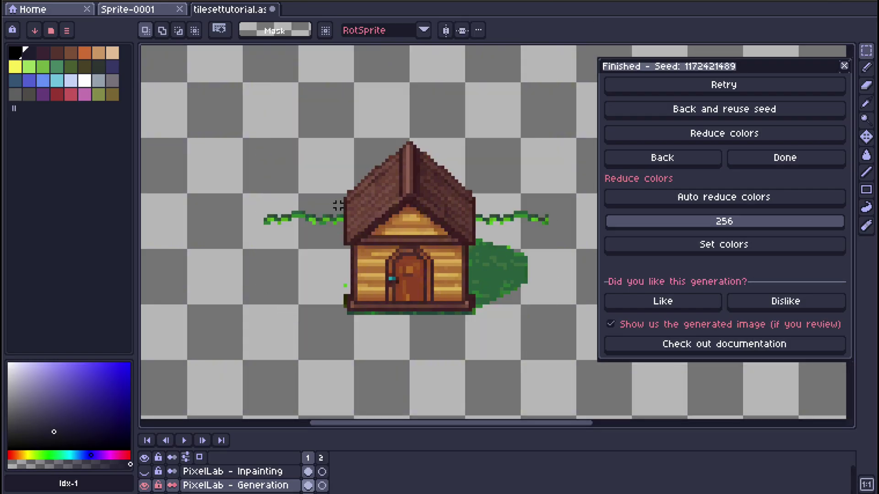
{"action": "key", "text": "Delete"}
Step: Move the house near the upper-left corner of the canvas
{"action": "key", "text": "v"}
{"action": "scroll", "coordinate": [387, 274], "scroll_direction": "down", "scroll_amount": 5}
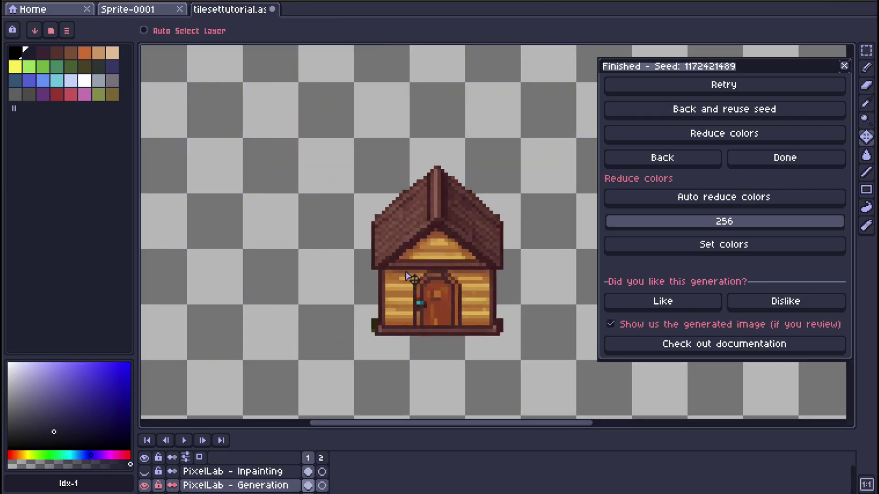
{"action": "left_click_drag", "start_coordinate": [388, 271], "coordinate": [345, 169]}
{"action": "scroll", "coordinate": [346, 171], "scroll_direction": "up", "scroll_amount": 2}
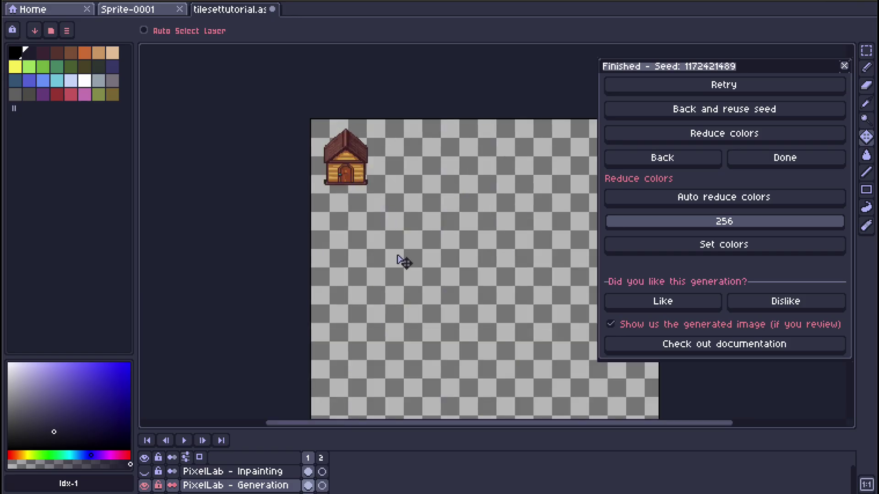
Step: Crop the canvas to 64 x 64 px, anchored at the upper-left corner around the house
{"action": "key", "text": "ctrl+alt+c"}
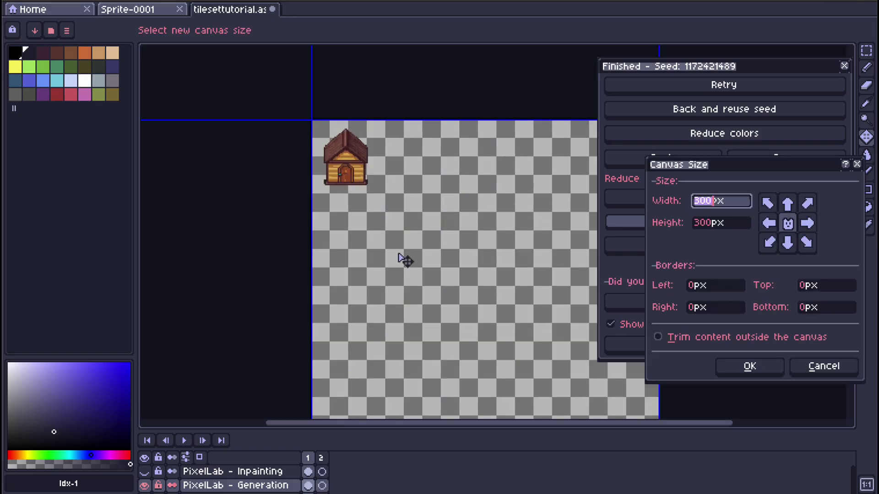
{"action": "type", "text": "64"}
{"action": "key", "text": "Tab"}
{"action": "type", "text": "64"}
{"action": "left_click", "coordinate": [767, 203]}
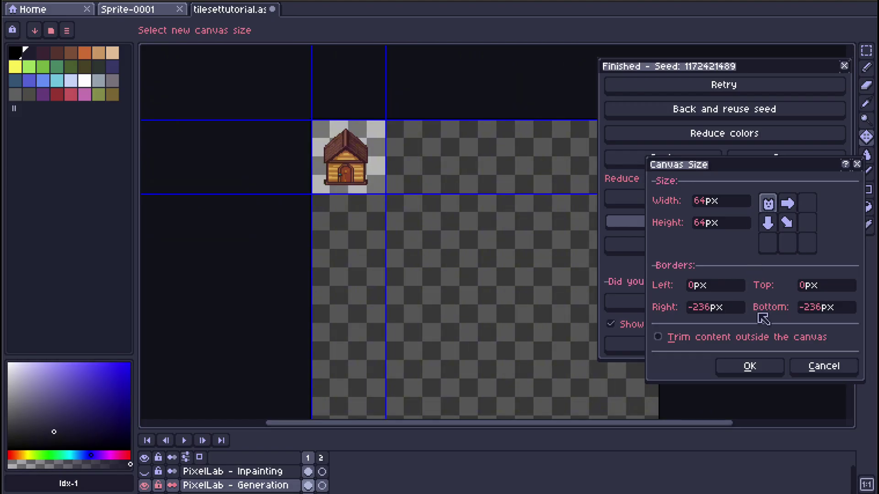
{"action": "left_click", "coordinate": [749, 366]}
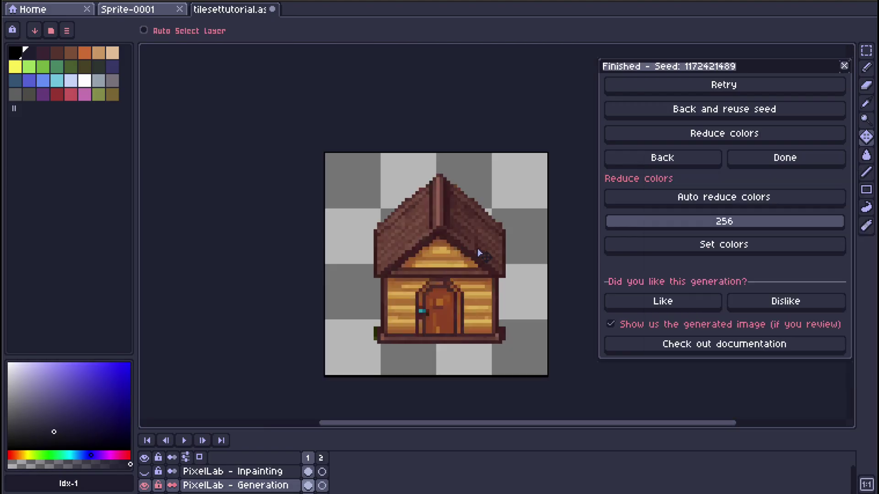
Step: Export the house sprite as housetutorial.png
{"action": "key", "text": "ctrl+alt+shift+s"}
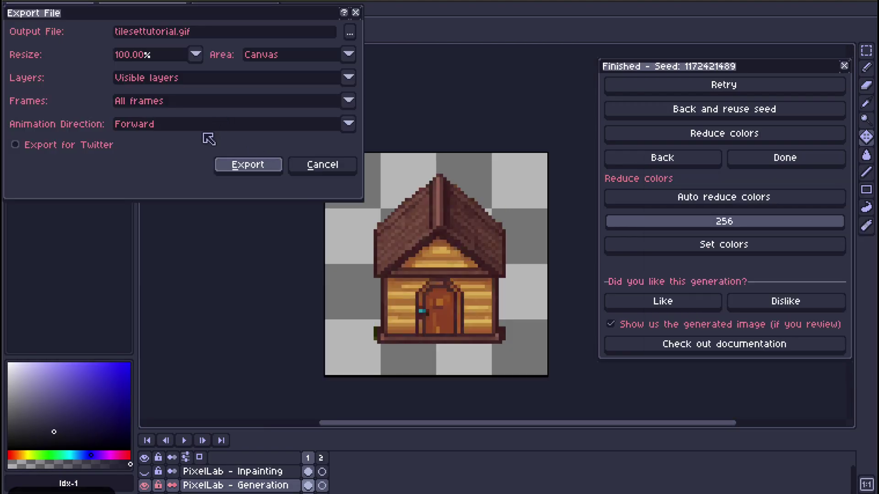
{"action": "left_click", "coordinate": [139, 102]}
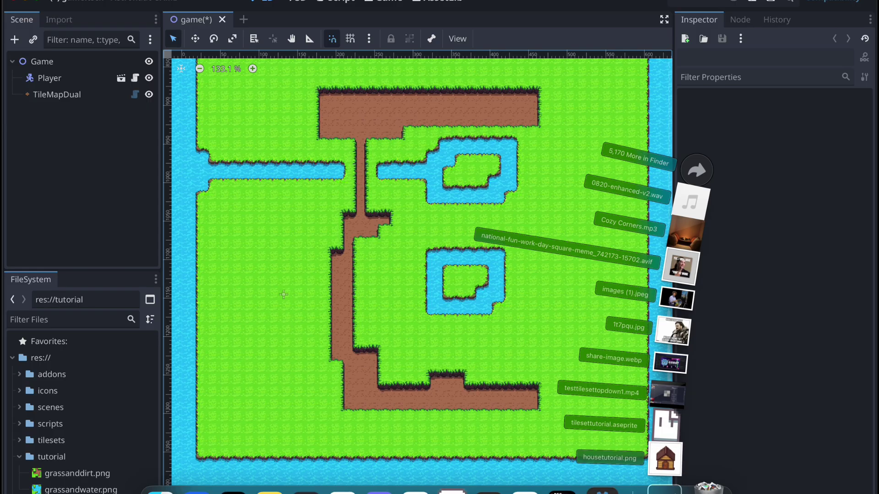
Step: Switch to Godot, import housetutorial.png into the tutorial folder and place it in the scene between the two ponds
{"action": "left_click", "coordinate": [663, 488]}
{"action": "left_click_drag", "start_coordinate": [667, 457], "coordinate": [52, 456]}
{"action": "left_click_drag", "start_coordinate": [78, 491], "coordinate": [479, 241]}
{"action": "scroll", "coordinate": [478, 240], "scroll_direction": "up", "scroll_amount": 12}
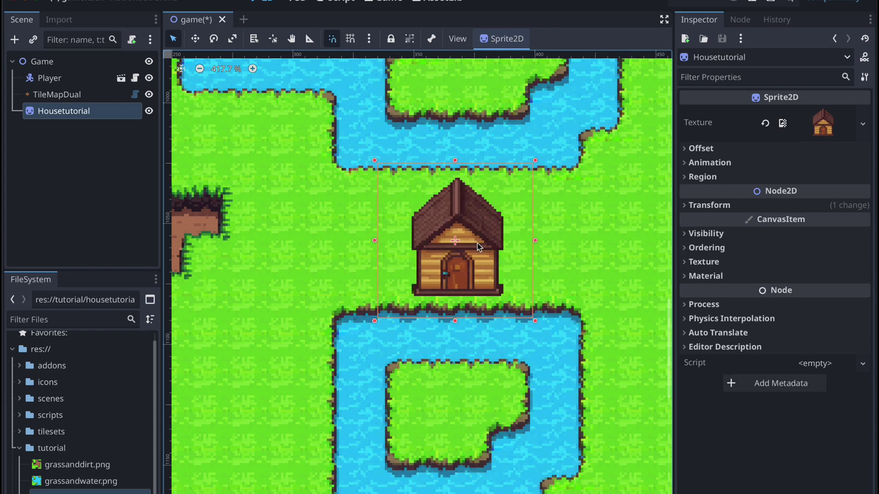
Step: Switch back to Aseprite and examine the generated house's roof edges and overall outline up close
{"action": "scroll", "coordinate": [476, 243], "scroll_direction": "down", "scroll_amount": 12}
{"action": "left_click", "coordinate": [281, 252]}
{"action": "left_click_drag", "start_coordinate": [562, 305], "coordinate": [514, 284]}
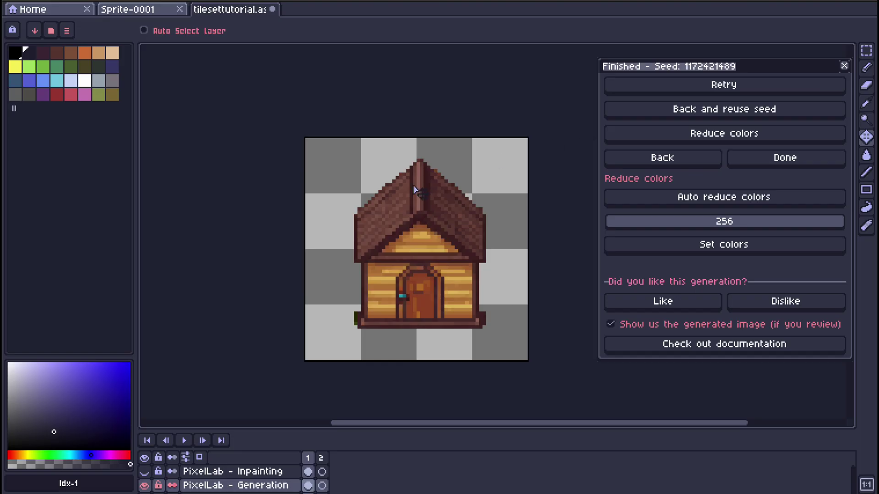
{"action": "scroll", "coordinate": [379, 203], "scroll_direction": "up", "scroll_amount": 4}
{"action": "key", "text": "e"}
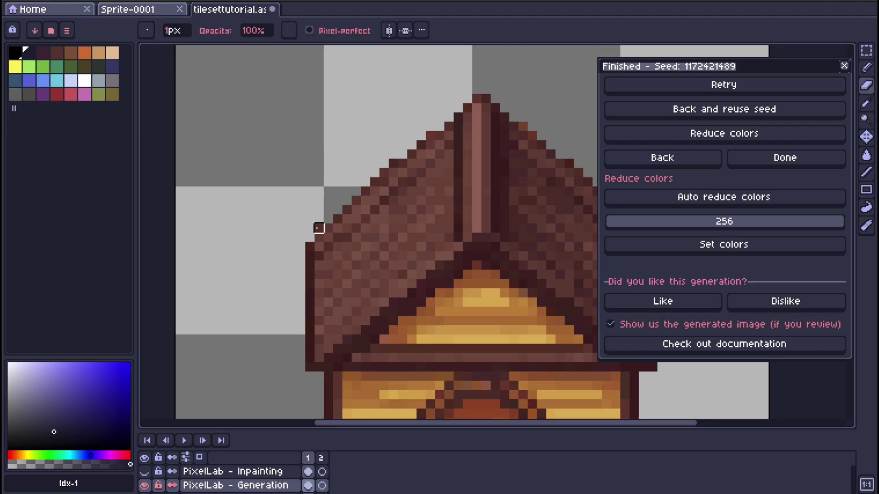
{"action": "left_click_drag", "start_coordinate": [503, 143], "coordinate": [326, 126]}
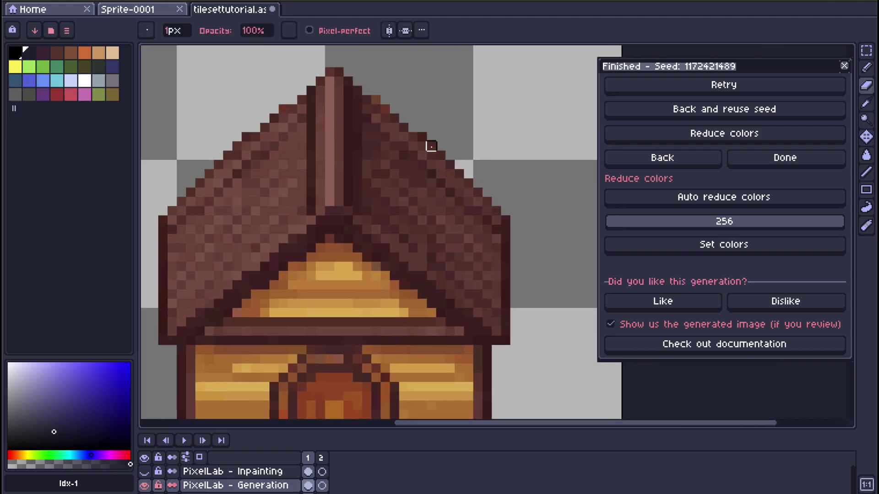
{"action": "scroll", "coordinate": [355, 153], "scroll_direction": "down", "scroll_amount": 2}
{"action": "scroll", "coordinate": [355, 157], "scroll_direction": "up", "scroll_amount": 1}
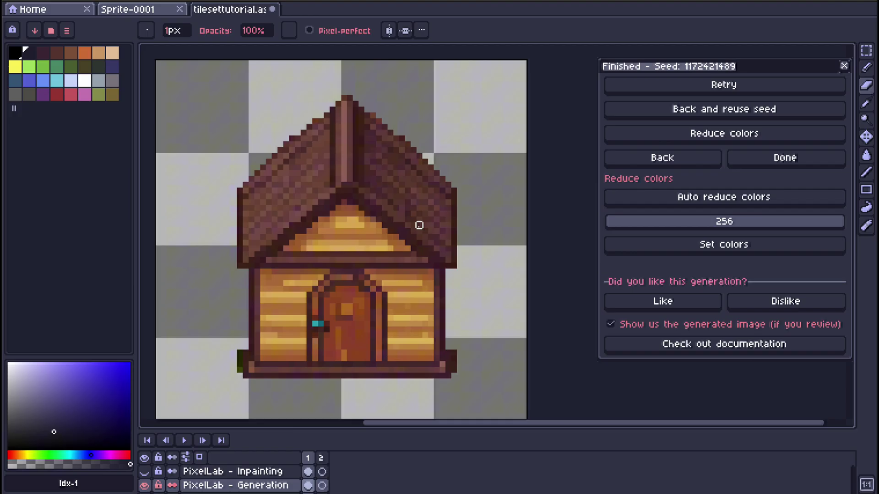
Step: Return to the dirt-and-grass map, open Extend map (v2) and black out a rectangle across the lower dirt-grass border
{"action": "left_click", "coordinate": [662, 158]}
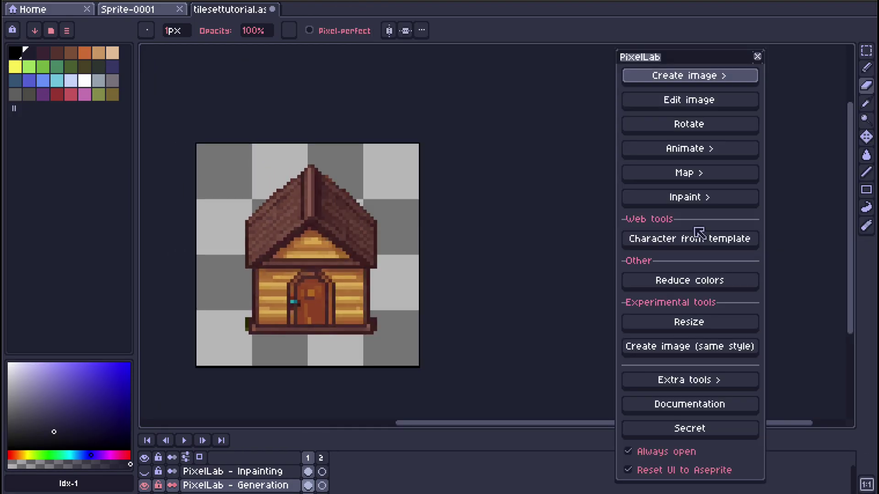
{"action": "left_click", "coordinate": [788, 489]}
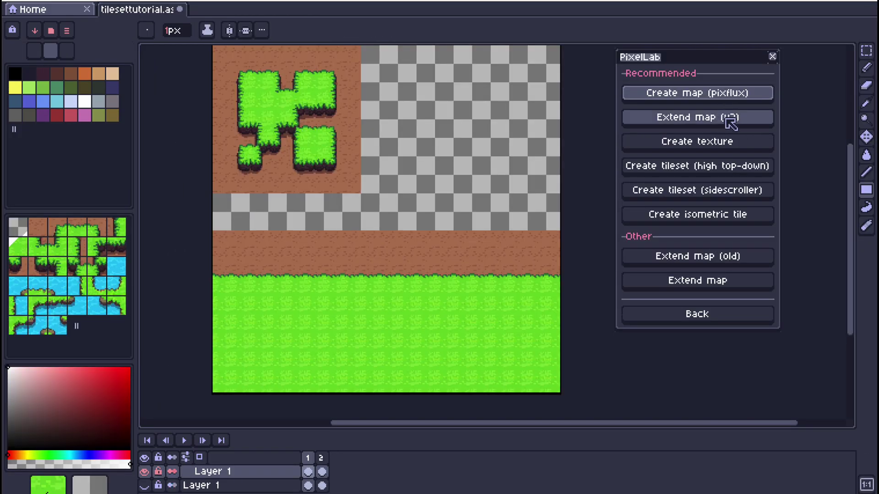
{"action": "left_click", "coordinate": [723, 118]}
{"action": "key", "text": "Return"}
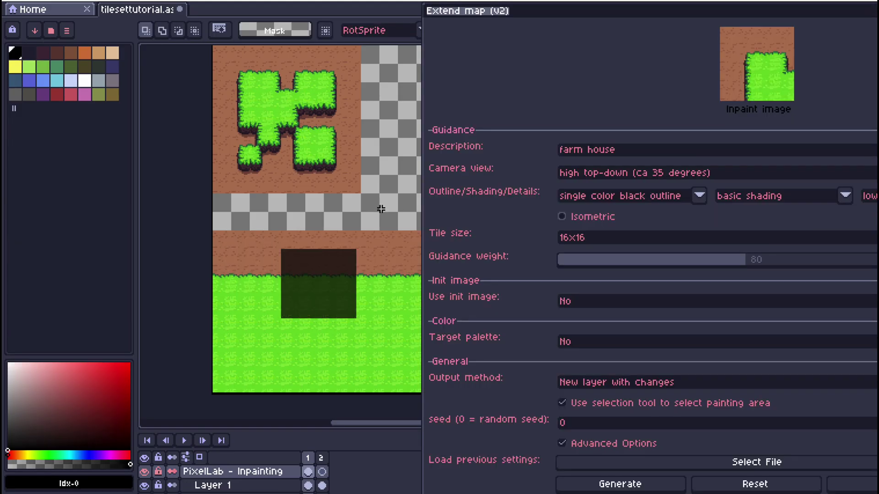
Step: Select the area around the blacked-out rectangle and generate a map extension with the description "farm house"
{"action": "left_click_drag", "start_coordinate": [372, 230], "coordinate": [256, 350]}
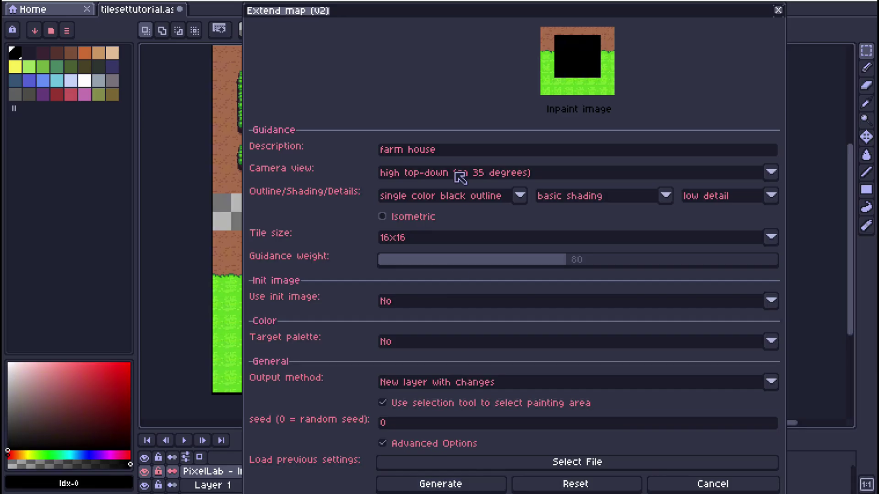
{"action": "left_click_drag", "start_coordinate": [447, 155], "coordinate": [383, 155]}
{"action": "left_click", "coordinate": [463, 149]}
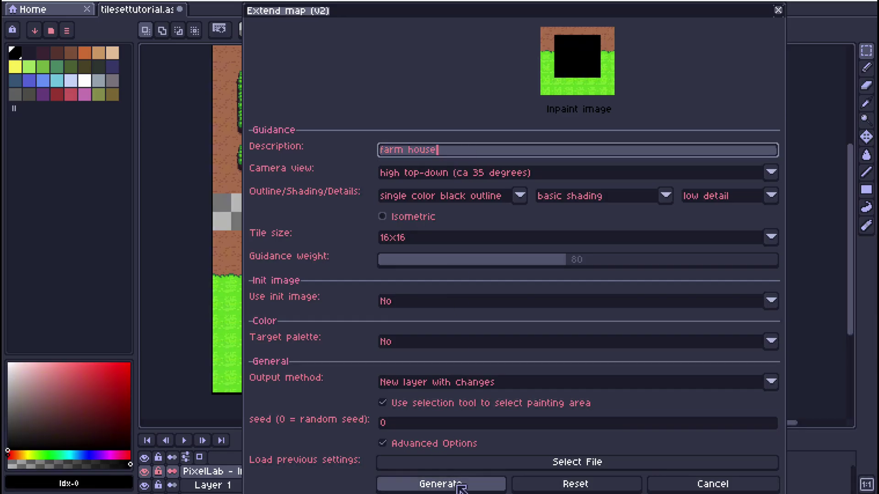
{"action": "left_click", "coordinate": [458, 485]}
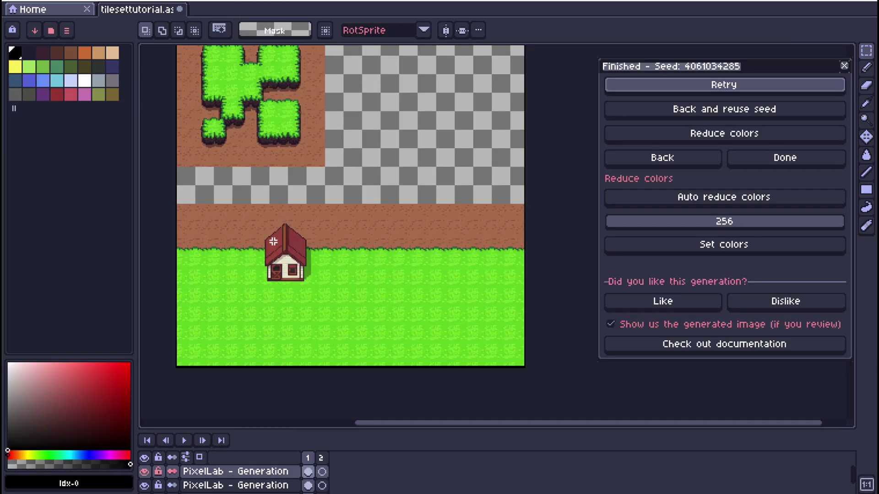
Step: Examine the generated farm house up close and against the surrounding dirt and grass
{"action": "scroll", "coordinate": [275, 244], "scroll_direction": "up", "scroll_amount": 2}
{"action": "scroll", "coordinate": [294, 273], "scroll_direction": "down", "scroll_amount": 2}
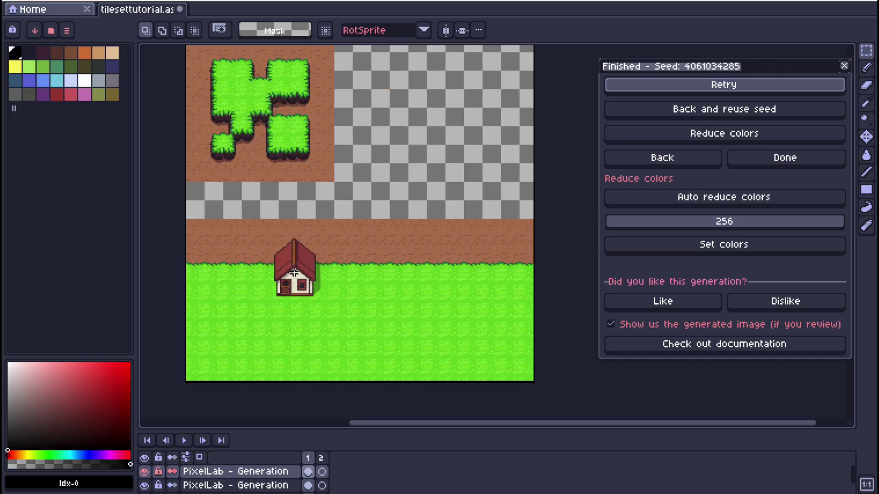
{"action": "scroll", "coordinate": [303, 276], "scroll_direction": "up", "scroll_amount": 2}
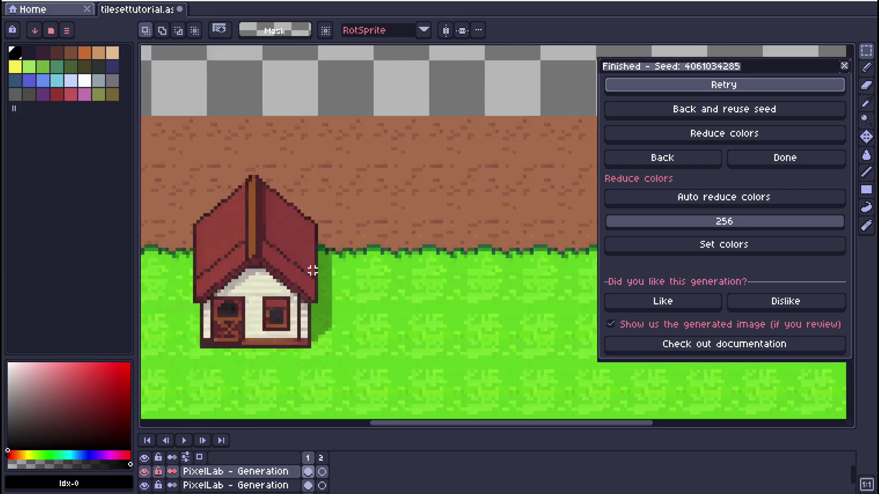
{"action": "scroll", "coordinate": [340, 256], "scroll_direction": "down", "scroll_amount": 3}
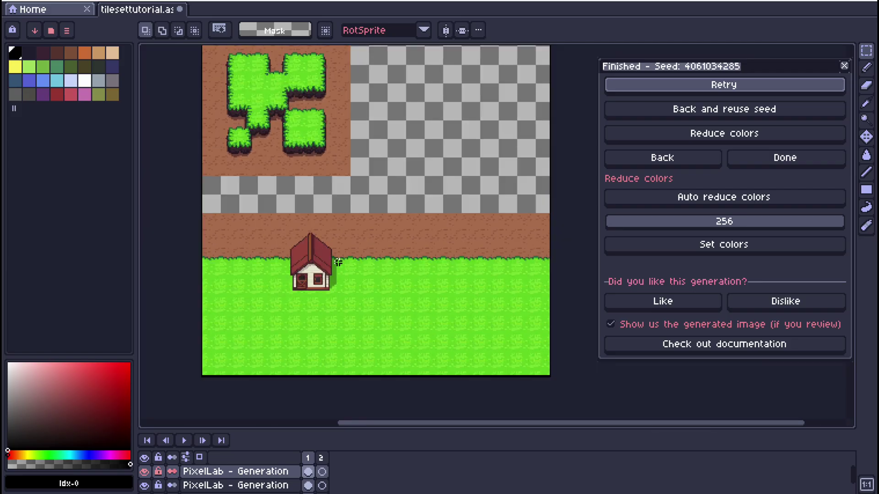
{"action": "scroll", "coordinate": [338, 263], "scroll_direction": "up", "scroll_amount": 2}
{"action": "scroll", "coordinate": [337, 263], "scroll_direction": "down", "scroll_amount": 2}
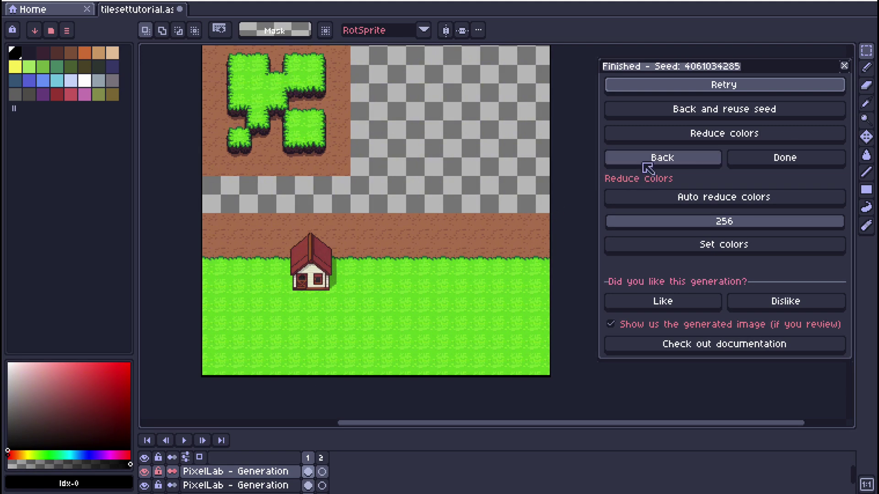
Step: Black out a rectangle beside the house on the PixelLab - Inpainting layer and set the Extend map description to "oak tree"
{"action": "scroll", "coordinate": [206, 478], "scroll_direction": "down", "scroll_amount": 3}
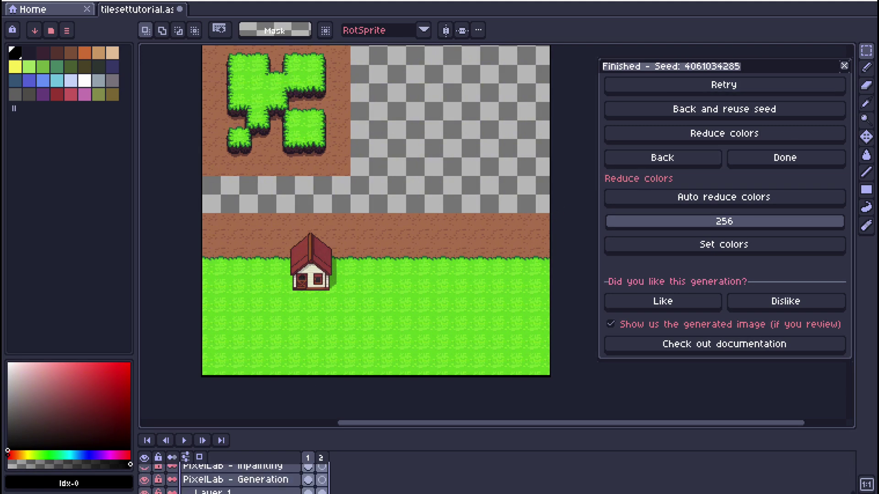
{"action": "left_click", "coordinate": [220, 465]}
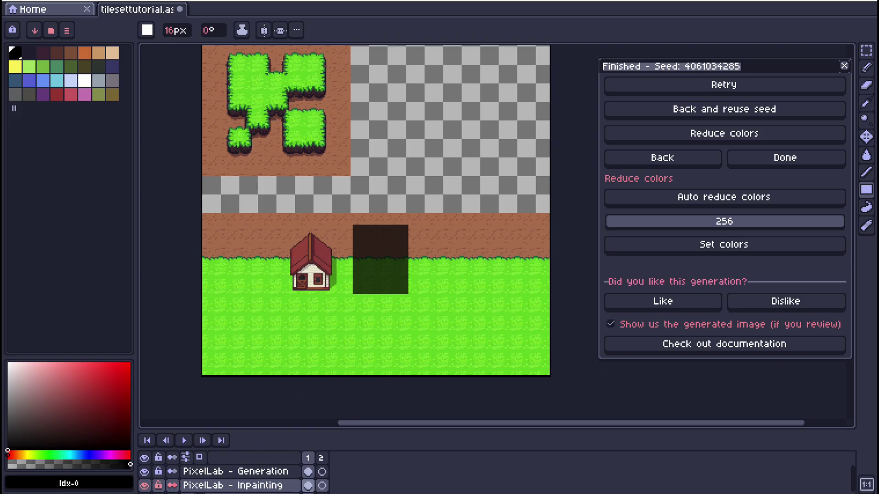
{"action": "left_click", "coordinate": [681, 161]}
{"action": "key", "text": "BackSpace"}
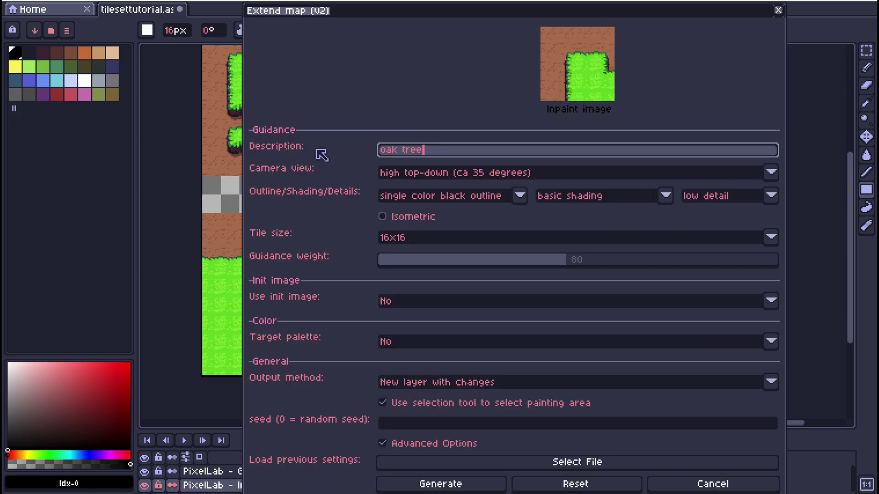
Step: Select an area of the map that covers both the farm house and the blacked-out rectangle beside it
{"action": "left_click_drag", "start_coordinate": [369, 73], "coordinate": [621, 73]}
{"action": "left_click_drag", "start_coordinate": [341, 218], "coordinate": [433, 316]}
{"action": "left_click", "coordinate": [431, 338]}
{"action": "left_click_drag", "start_coordinate": [344, 221], "coordinate": [240, 310]}
{"action": "left_click_drag", "start_coordinate": [274, 215], "coordinate": [430, 309]}
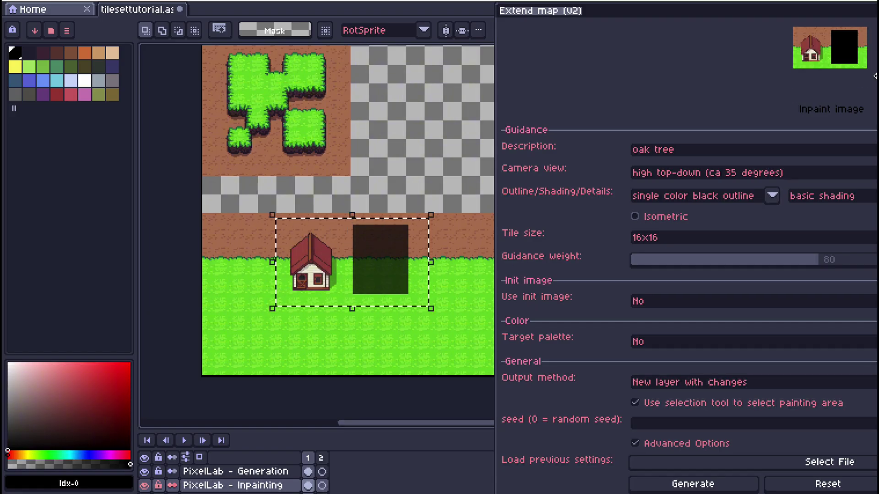
Step: Generate the oak tree in the blacked-out rectangle and check how it looks next to the house
{"action": "left_click_drag", "start_coordinate": [874, 76], "coordinate": [632, 76]}
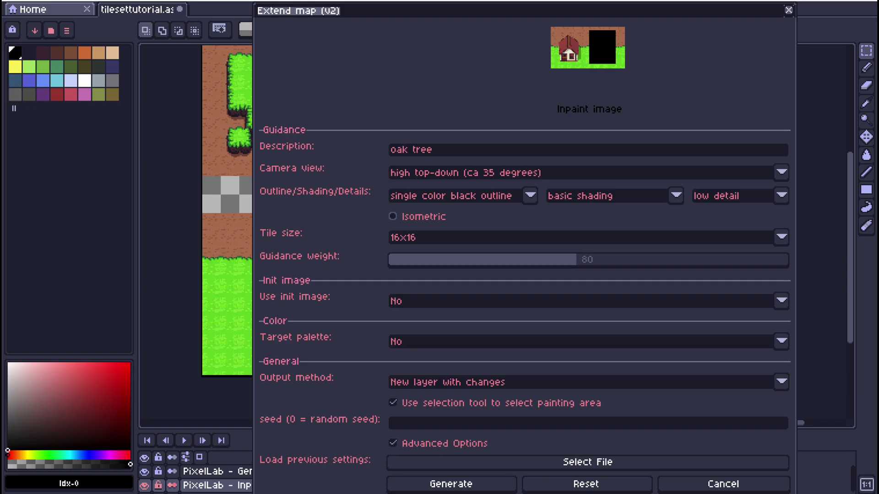
{"action": "left_click", "coordinate": [460, 483]}
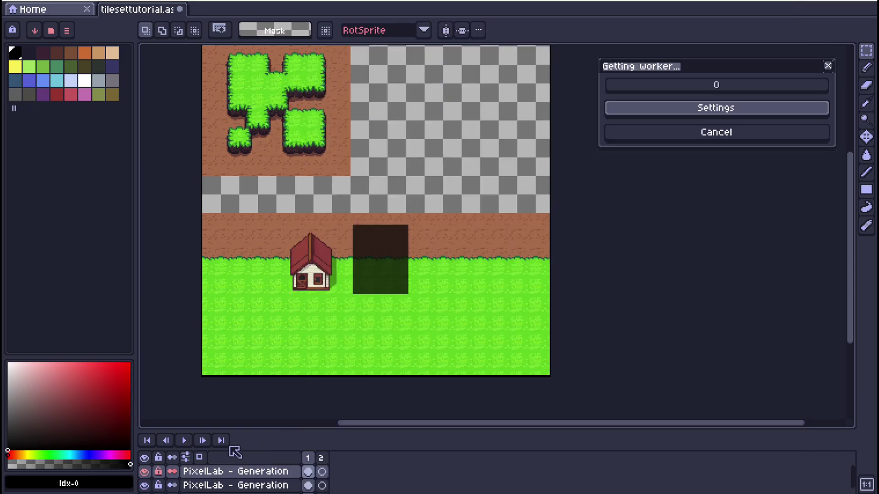
{"action": "scroll", "coordinate": [387, 276], "scroll_direction": "up", "scroll_amount": 2}
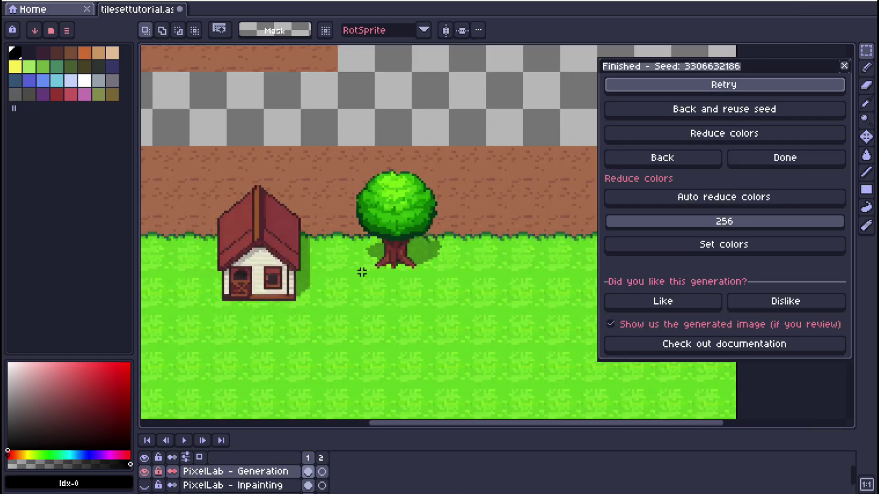
{"action": "scroll", "coordinate": [346, 271], "scroll_direction": "down", "scroll_amount": 2}
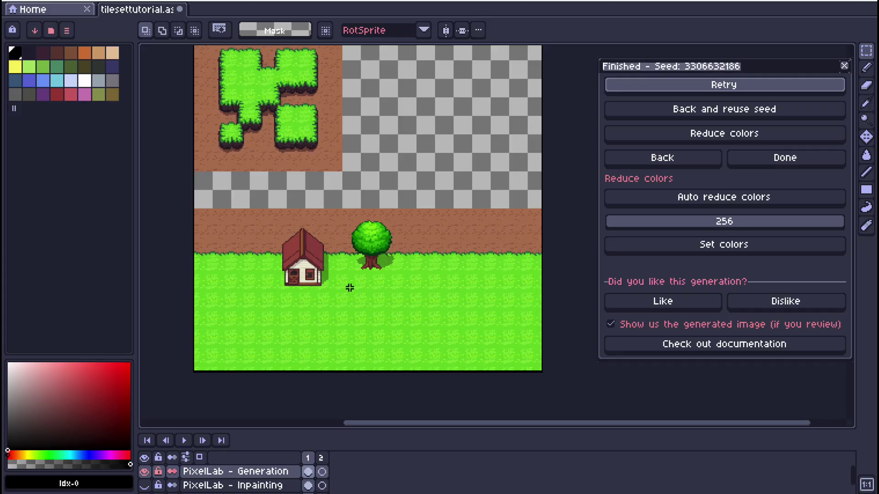